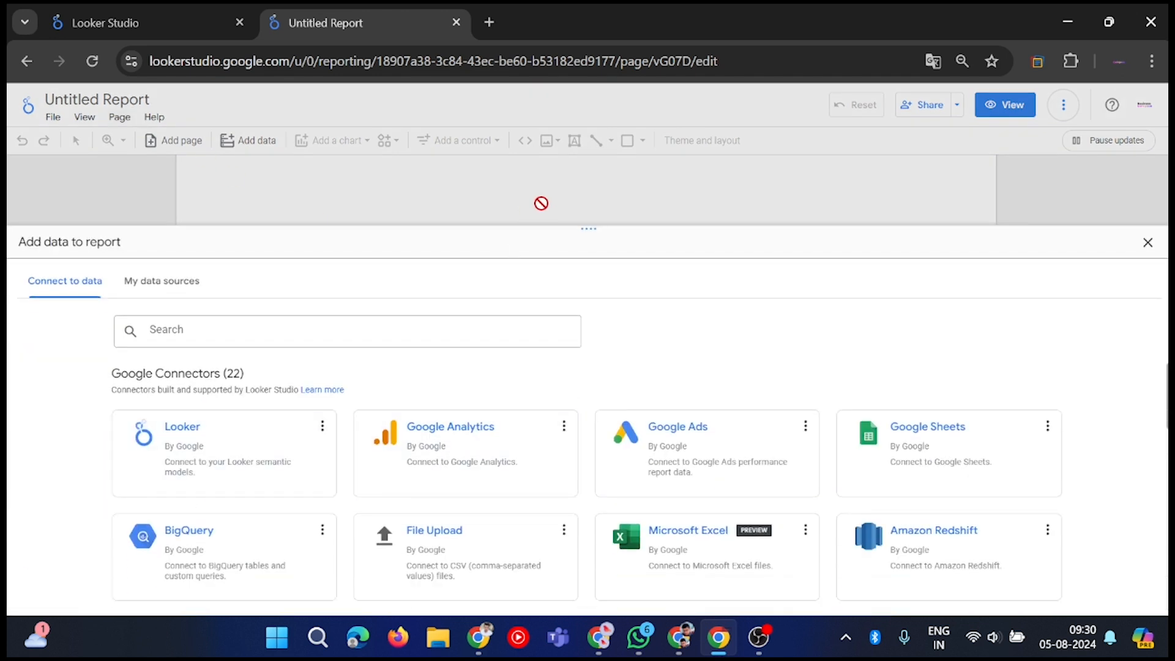
drag(576, 230, 579, 524)
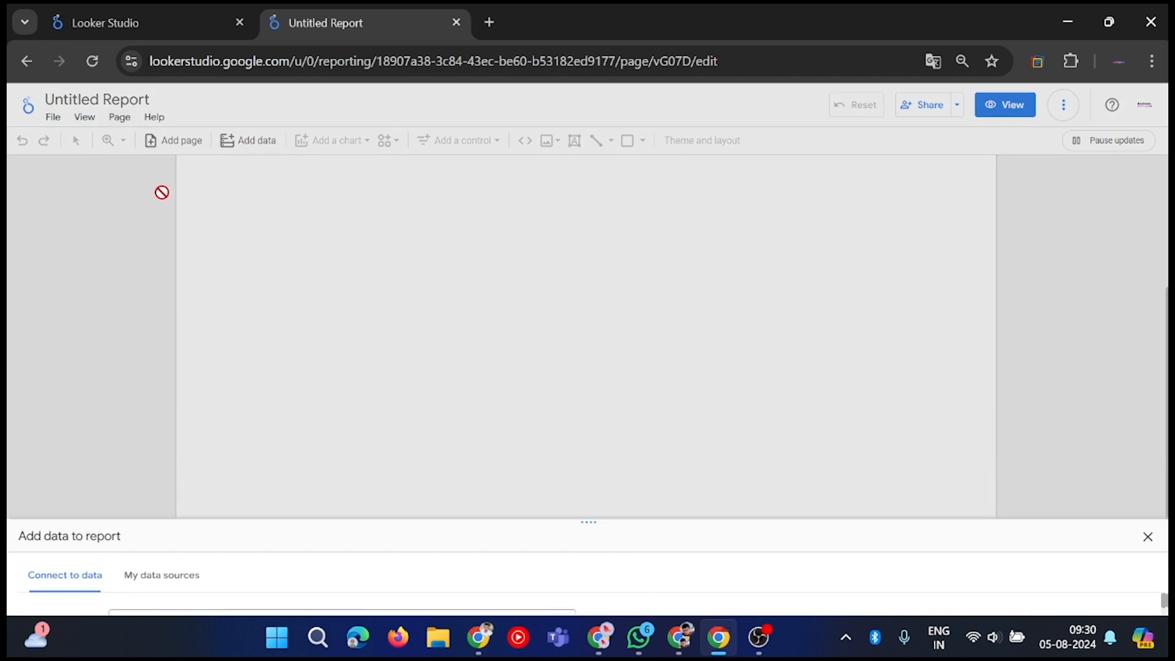
click(83, 114)
click(79, 98)
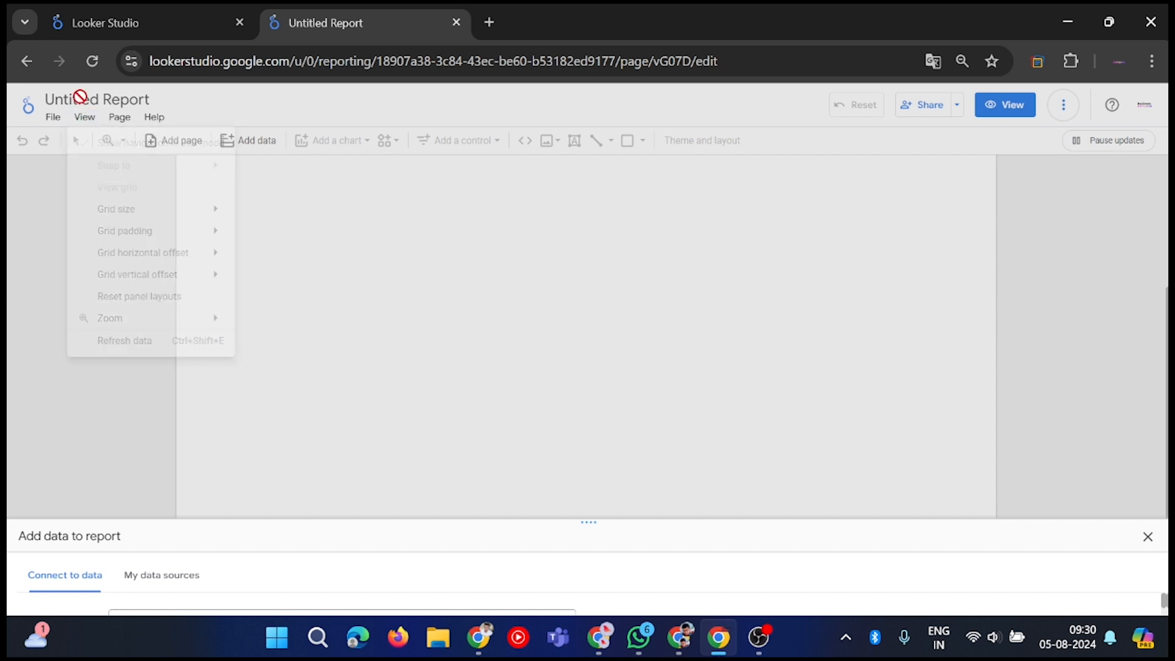
Add the Business Compose - GA4 property from the business.compose Google Analytics account to the report as its data source.
drag(580, 523, 651, 164)
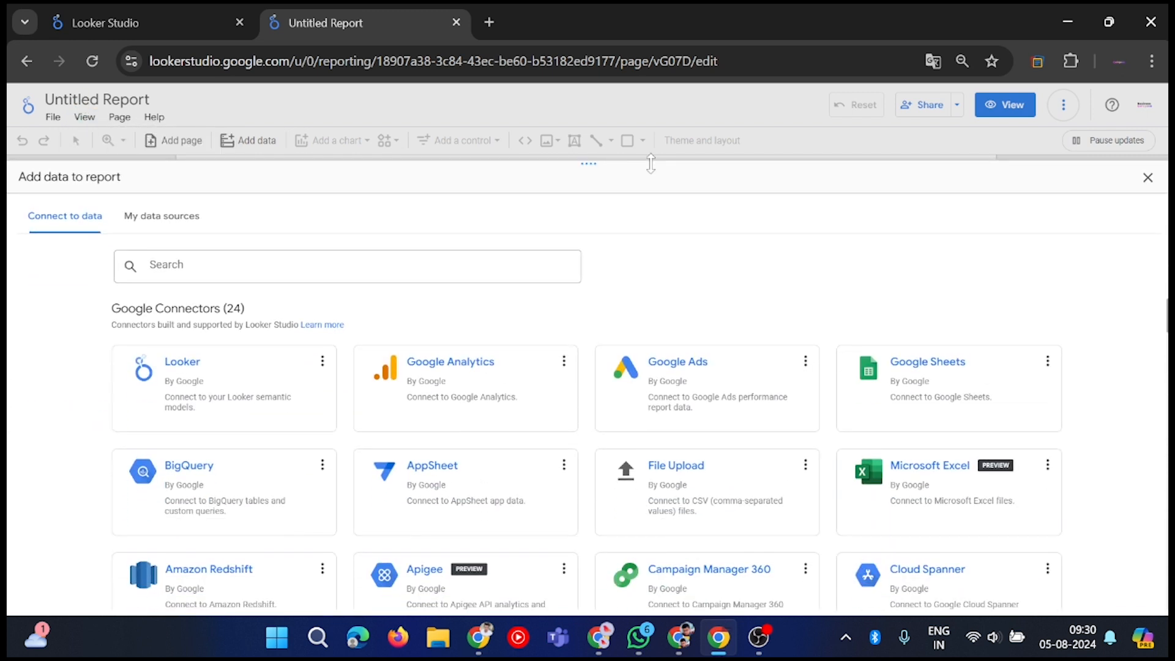
click(475, 401)
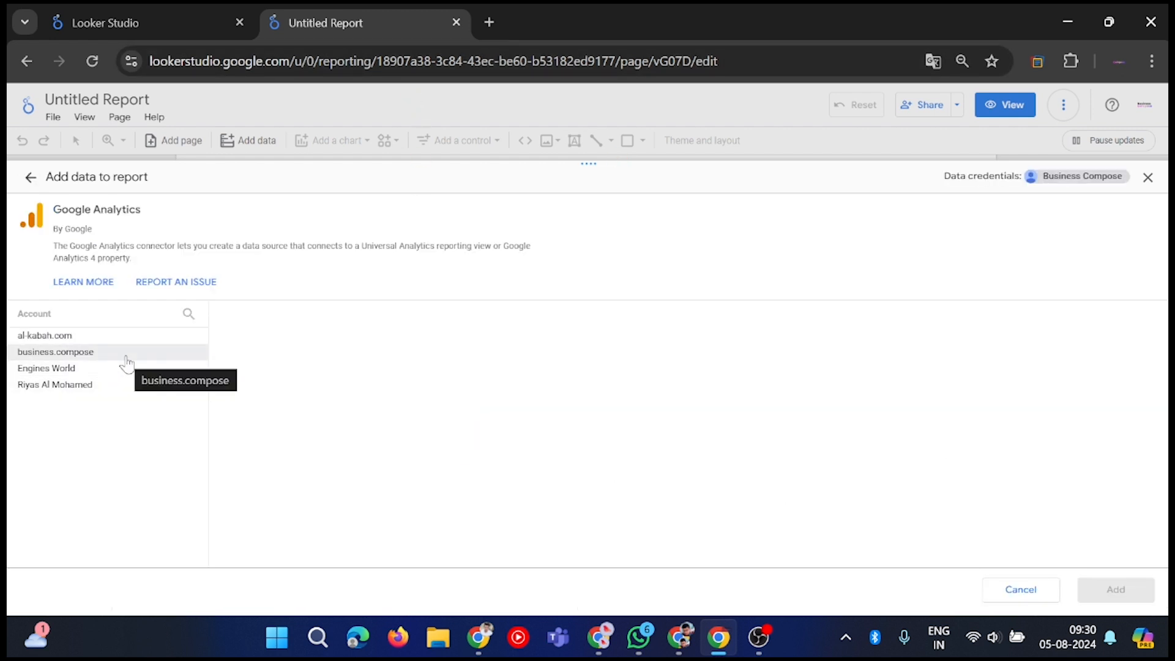
click(125, 369)
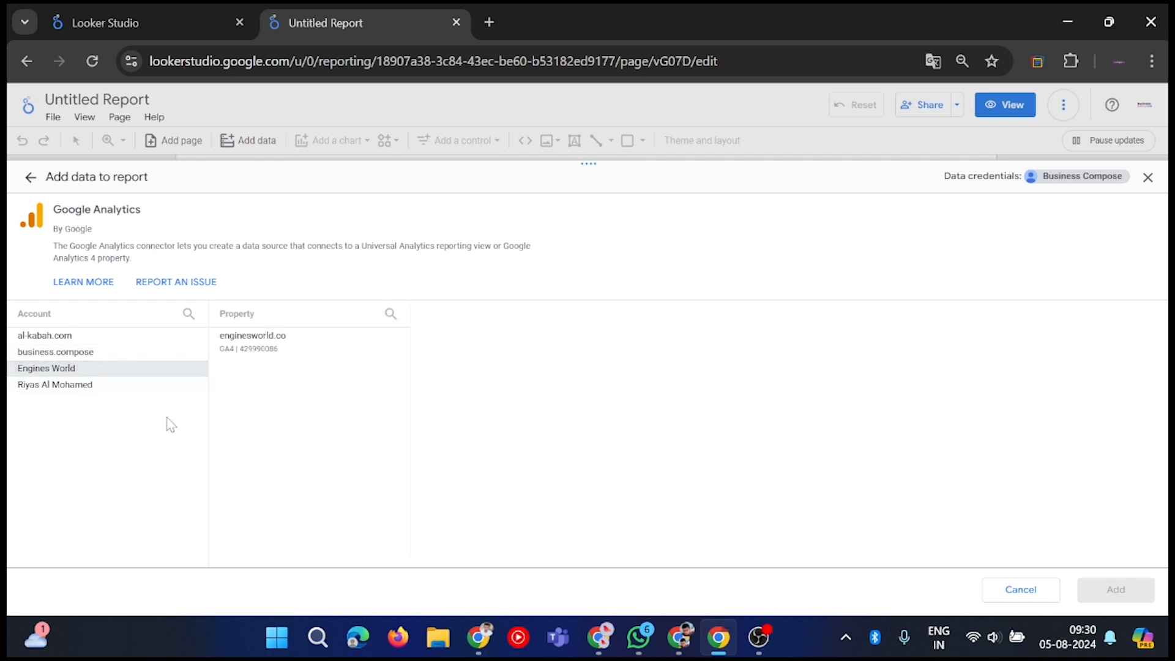
click(117, 356)
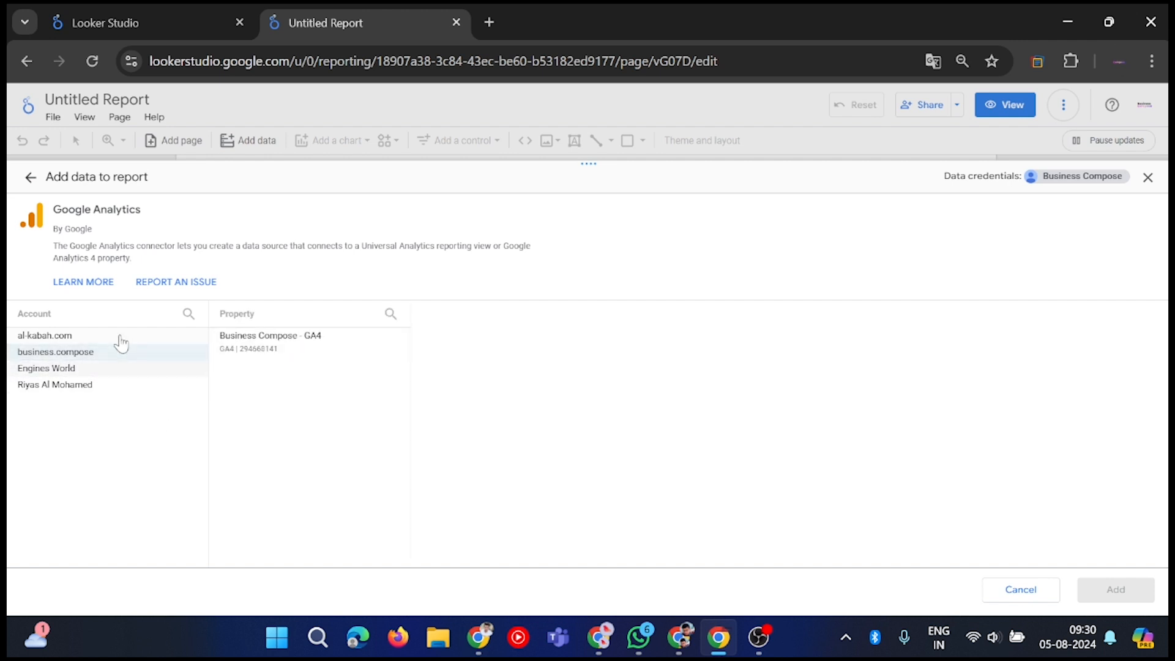
click(300, 337)
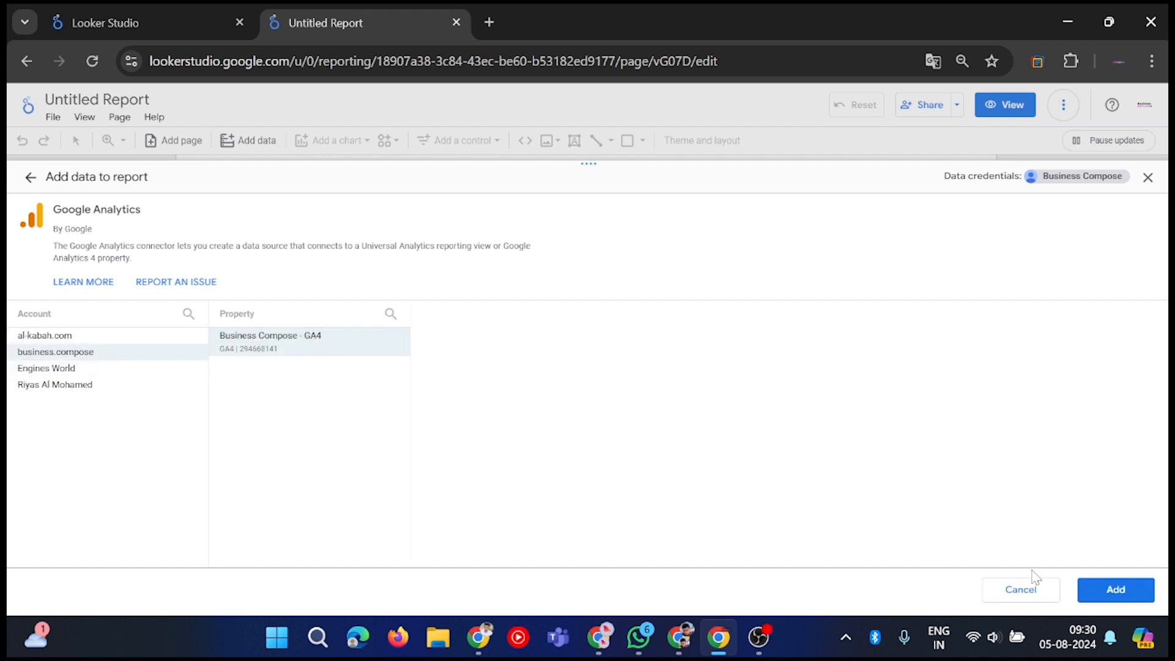
click(1115, 589)
click(1100, 580)
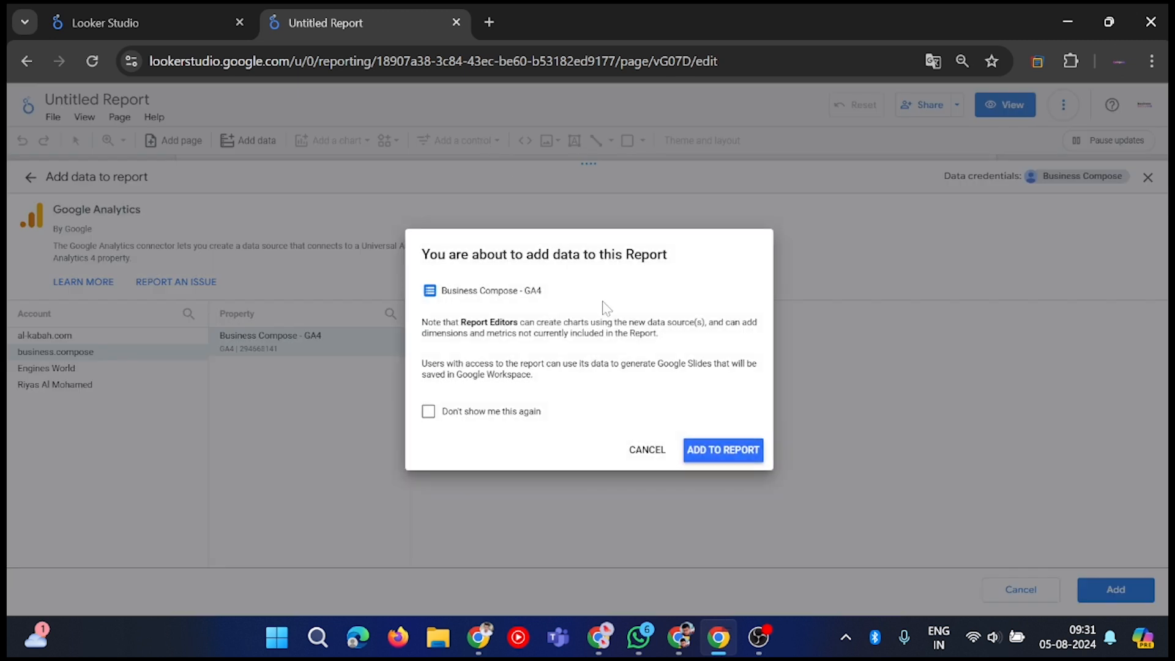
click(696, 452)
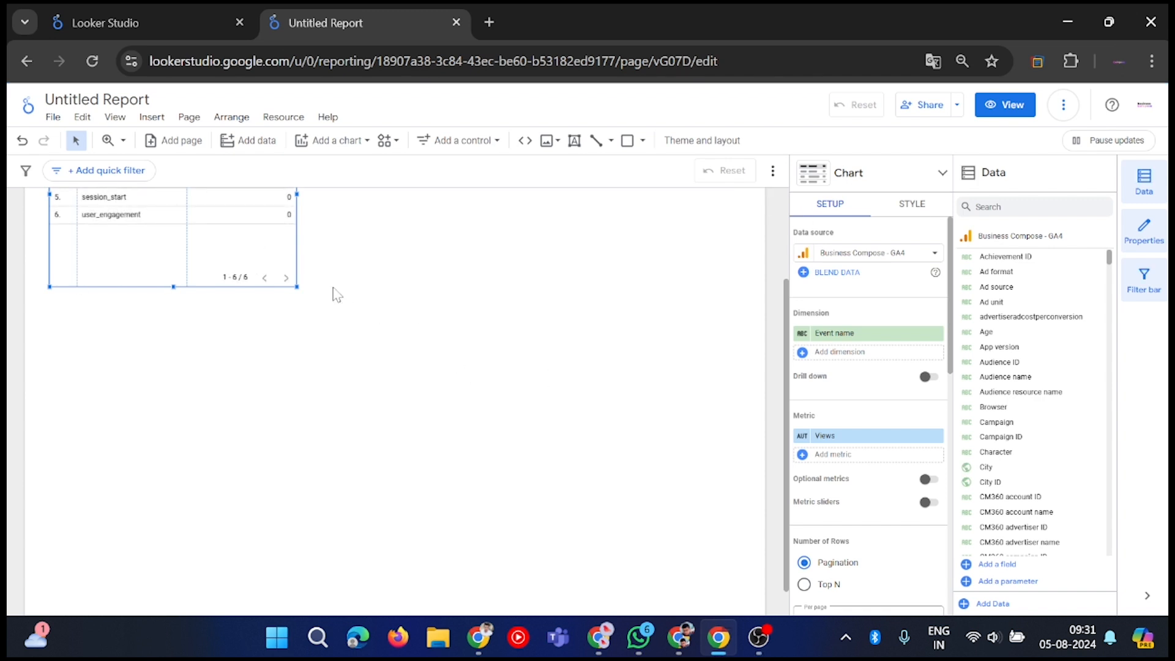
Move the event name table away from the page's upper corner toward the middle of the canvas.
scroll(214, 254, up, 2)
drag(258, 288, 327, 330)
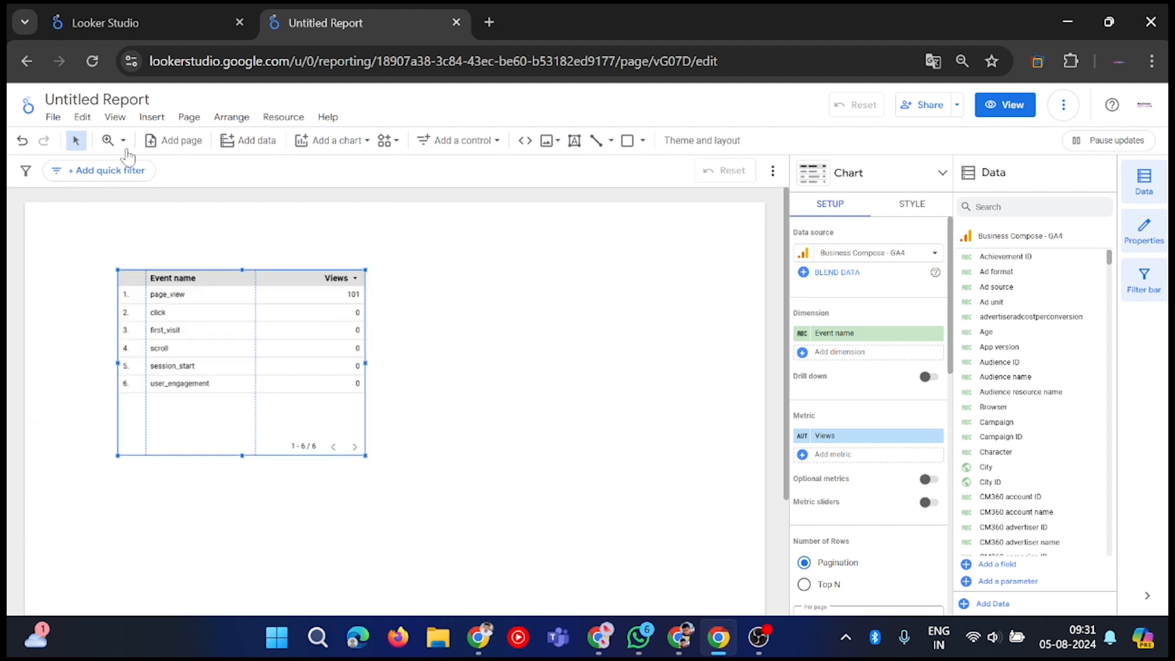
Rename the untitled report as "GA4 Dashboard- Report Dark Mode".
click(90, 99)
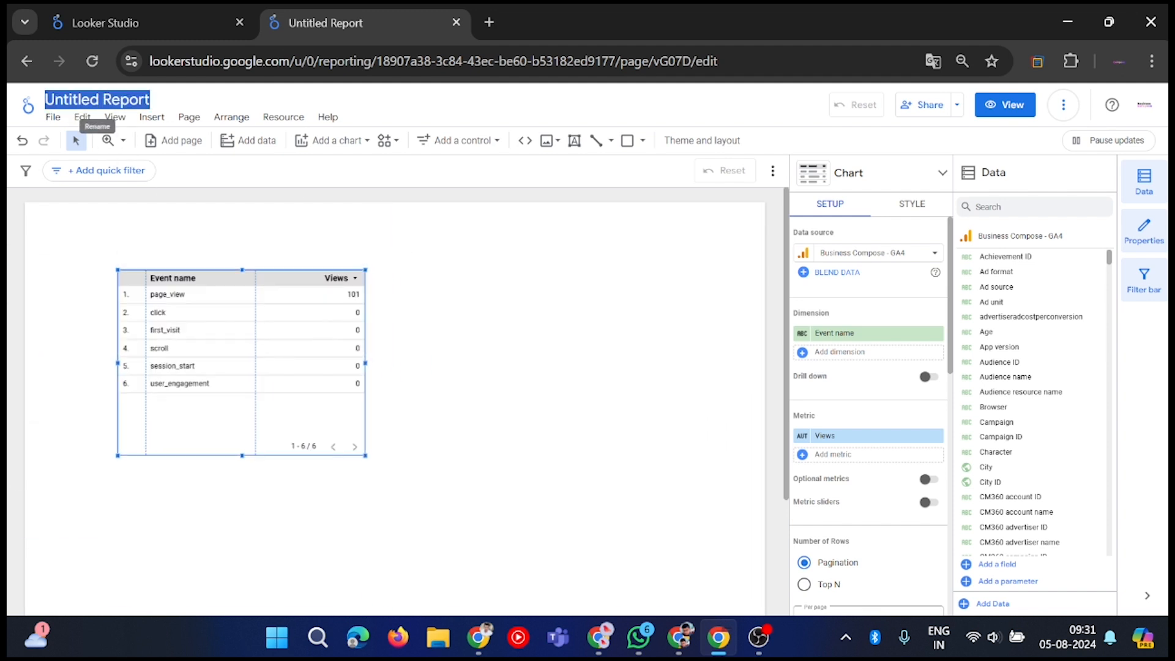
text(GA)
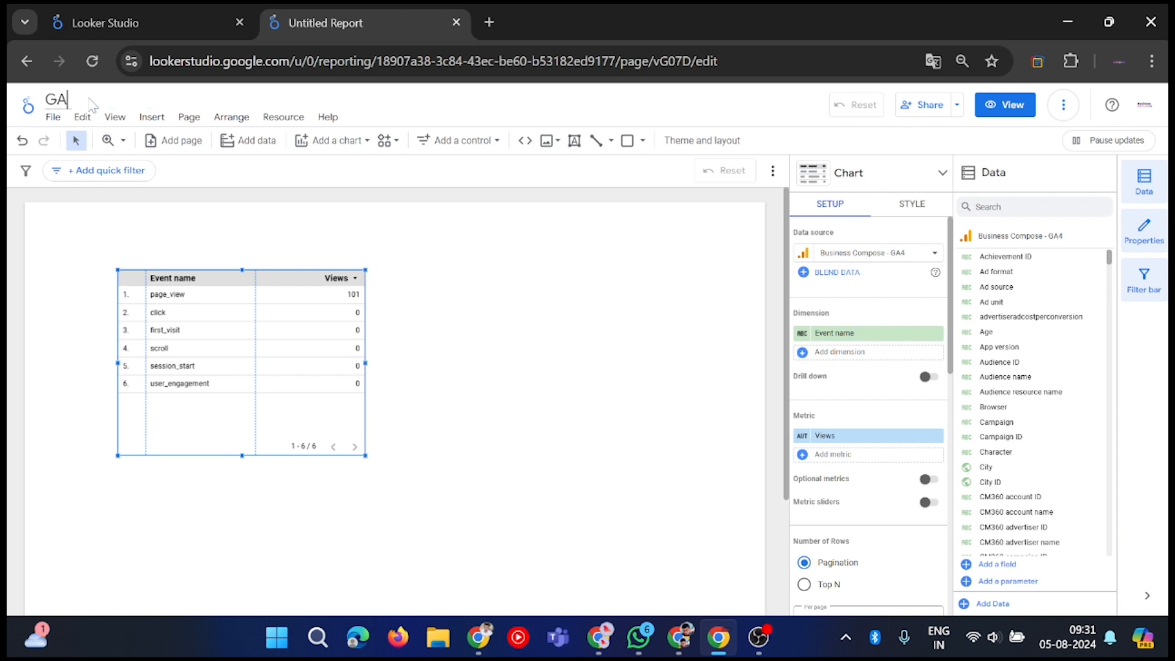
text(4 DAshboard)
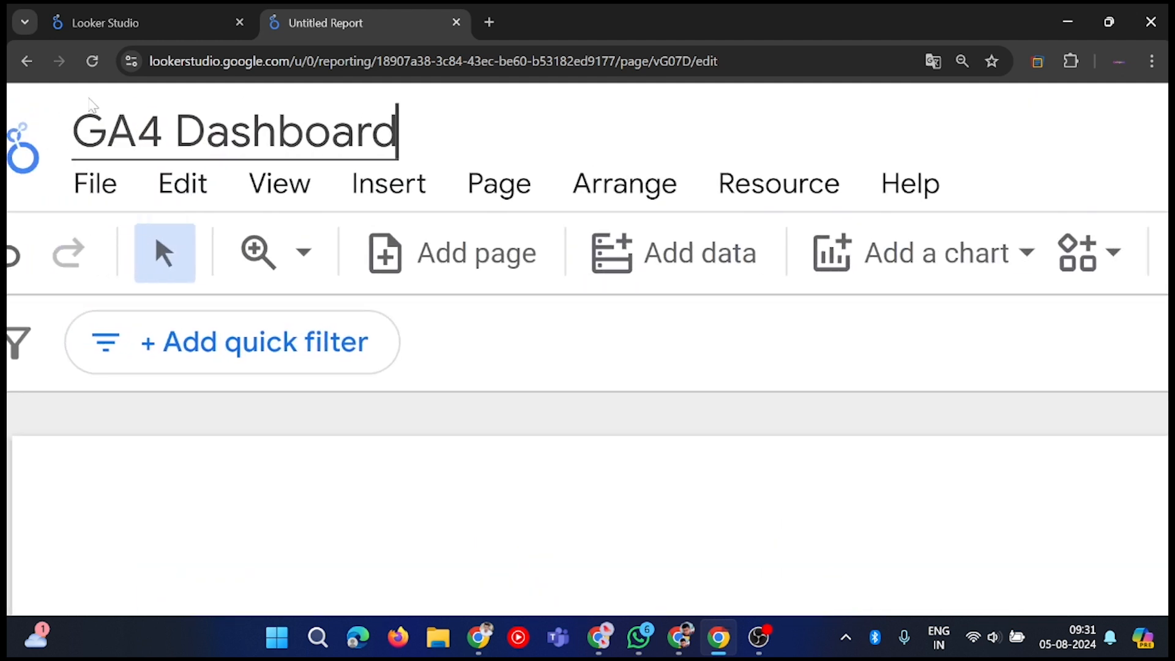
text(-)
text( Re[pr)
key(BackSpace)
key(BackSpace)
key(BackSpace)
text(port D)
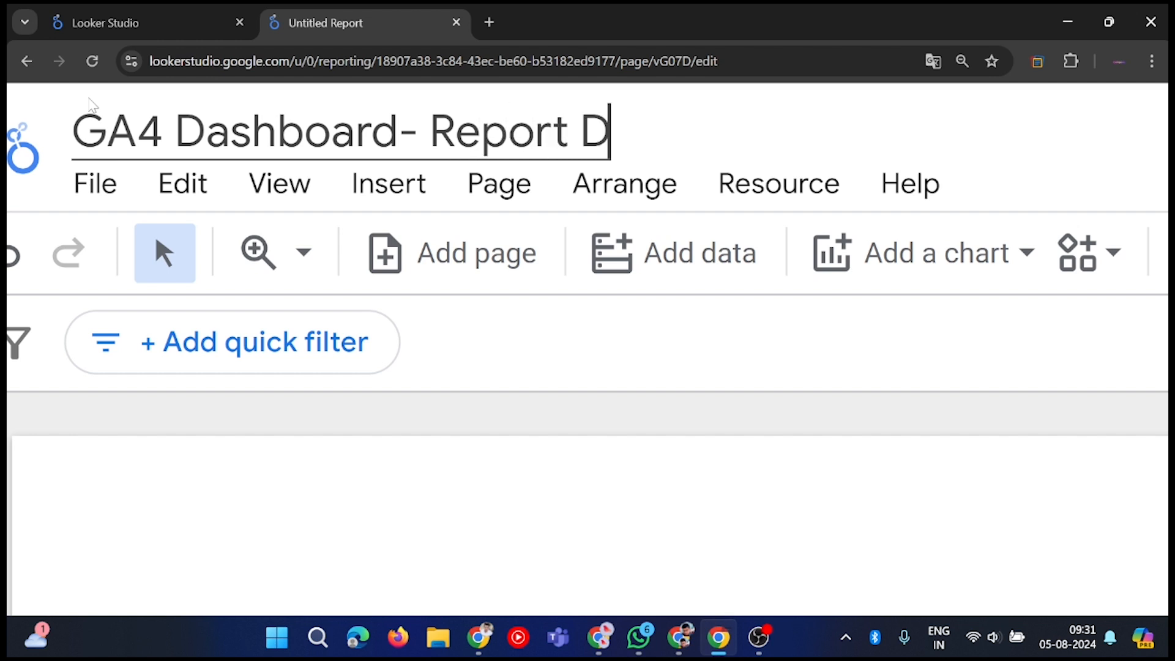
text(ark Mode)
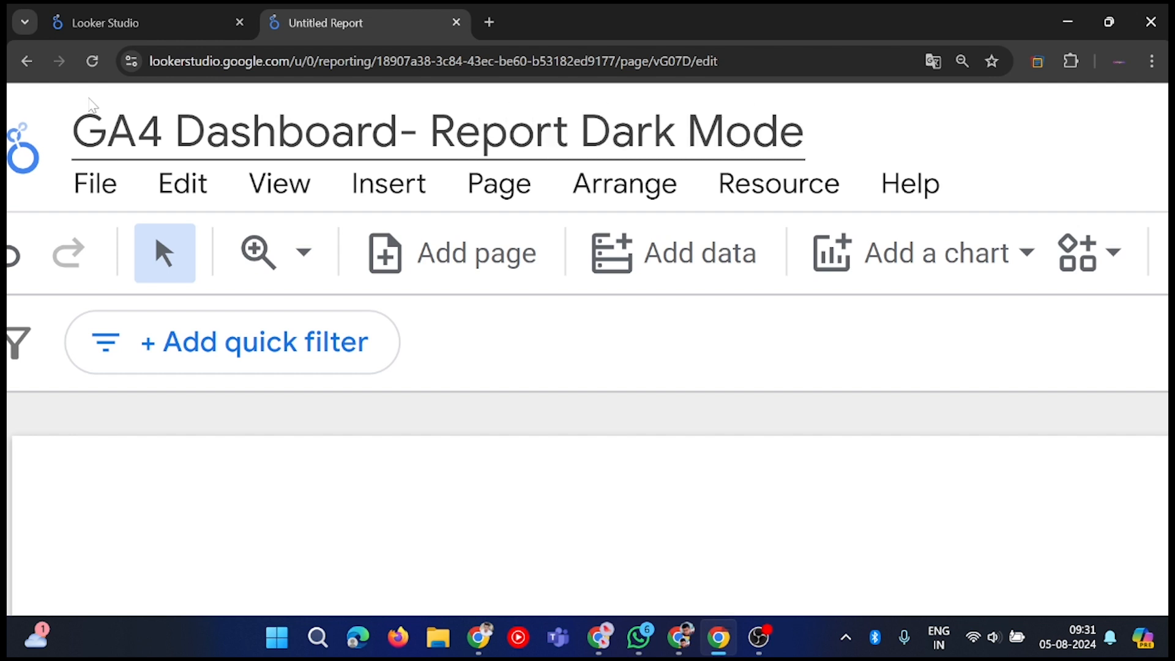
key(Return)
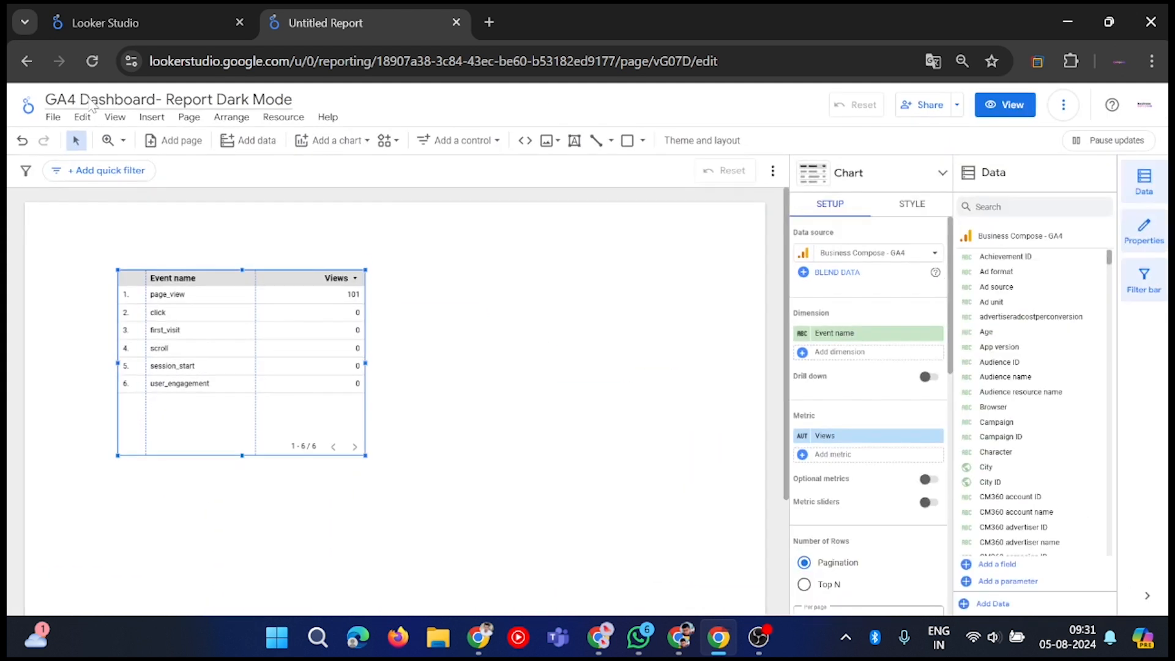
click(564, 364)
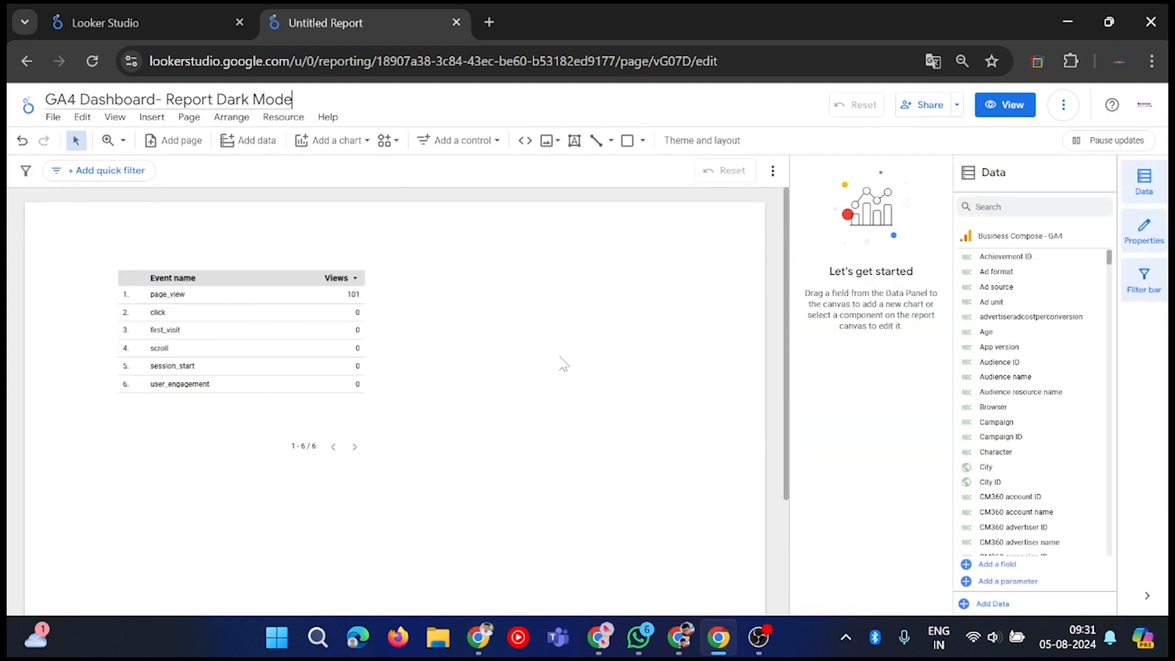
Delete the automatically placed event name table from the report page.
drag(177, 331, 188, 373)
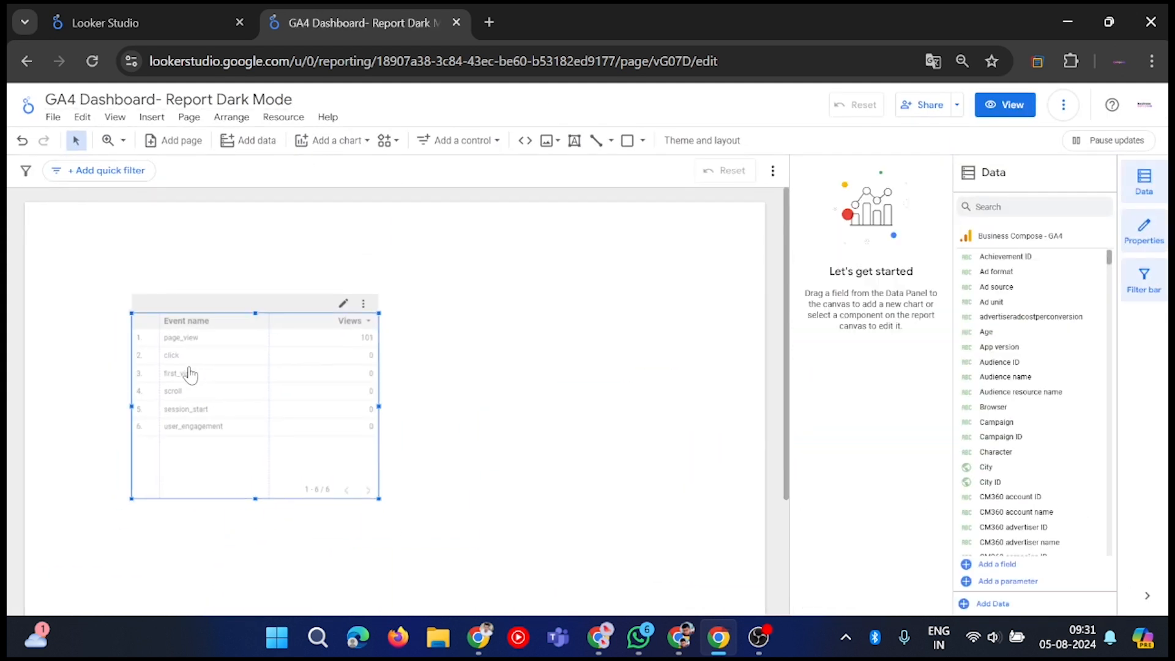
key(Delete)
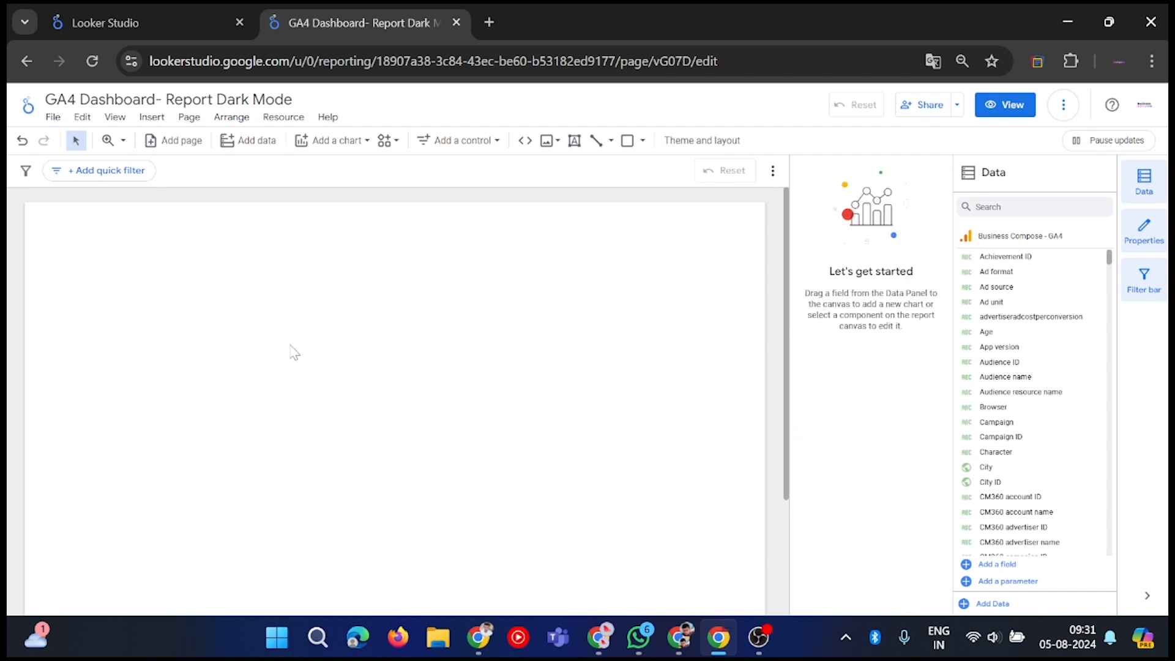
Open the report's theme and layout settings and apply the dark Constellation theme.
right_click(347, 370)
mouse_move(481, 390)
click(428, 407)
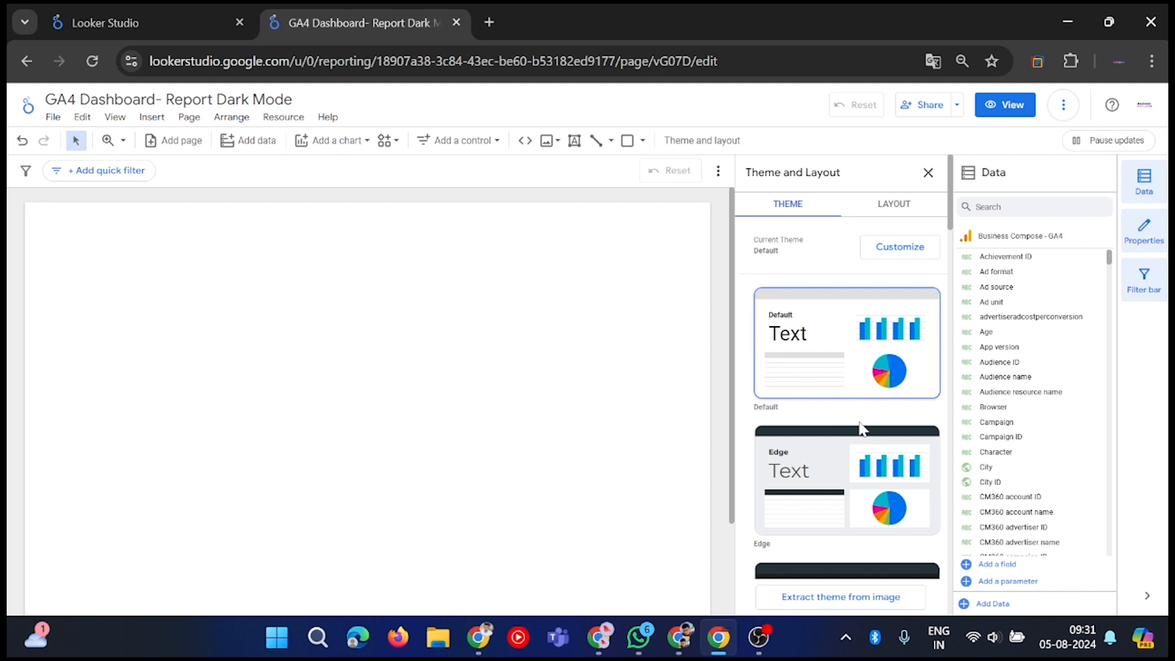
scroll(890, 315, down, 5)
scroll(889, 315, up, 3)
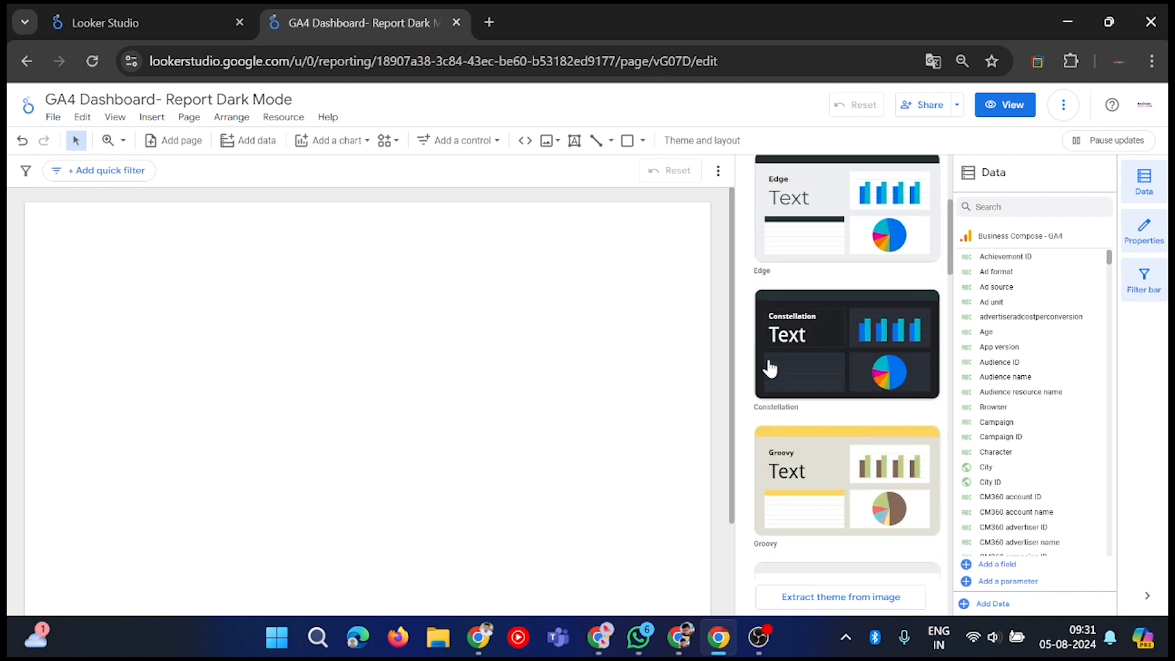
click(845, 368)
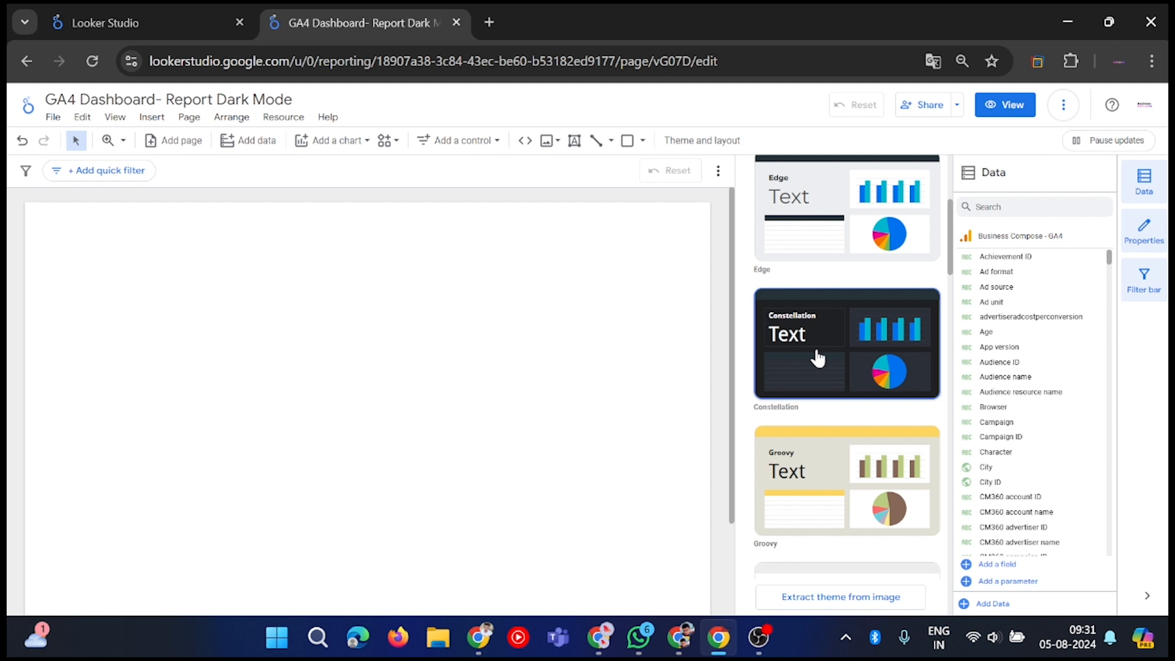
Try the Groovy theme on the report and switch back to Constellation.
scroll(863, 340, up, 5)
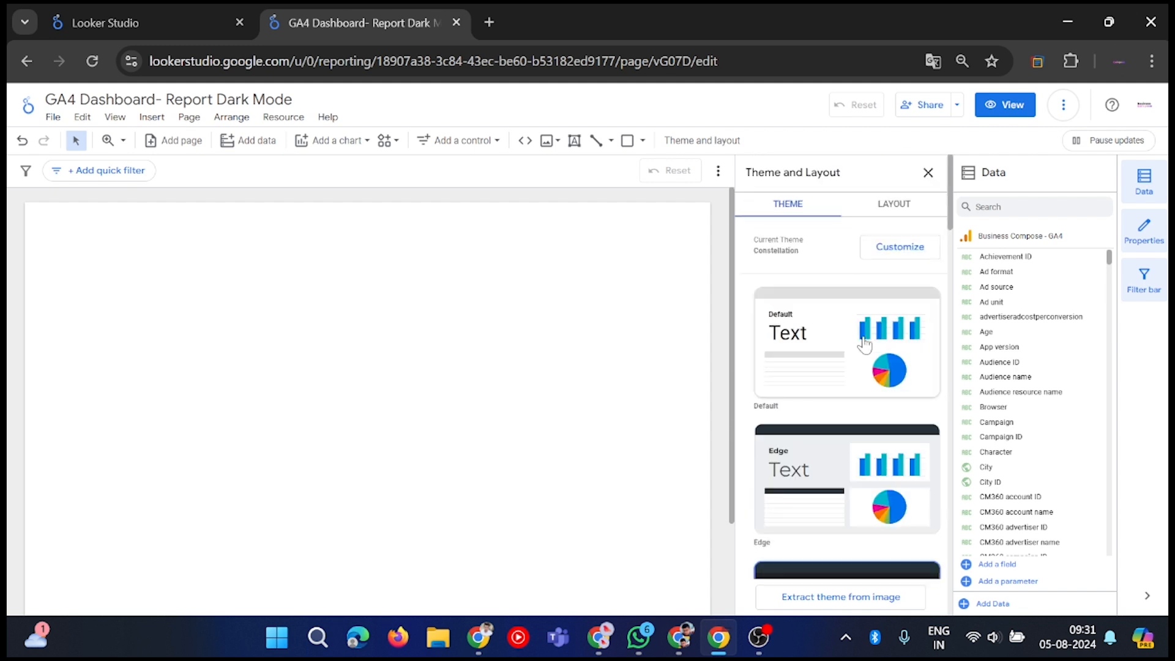
scroll(863, 331, down, 5)
click(857, 377)
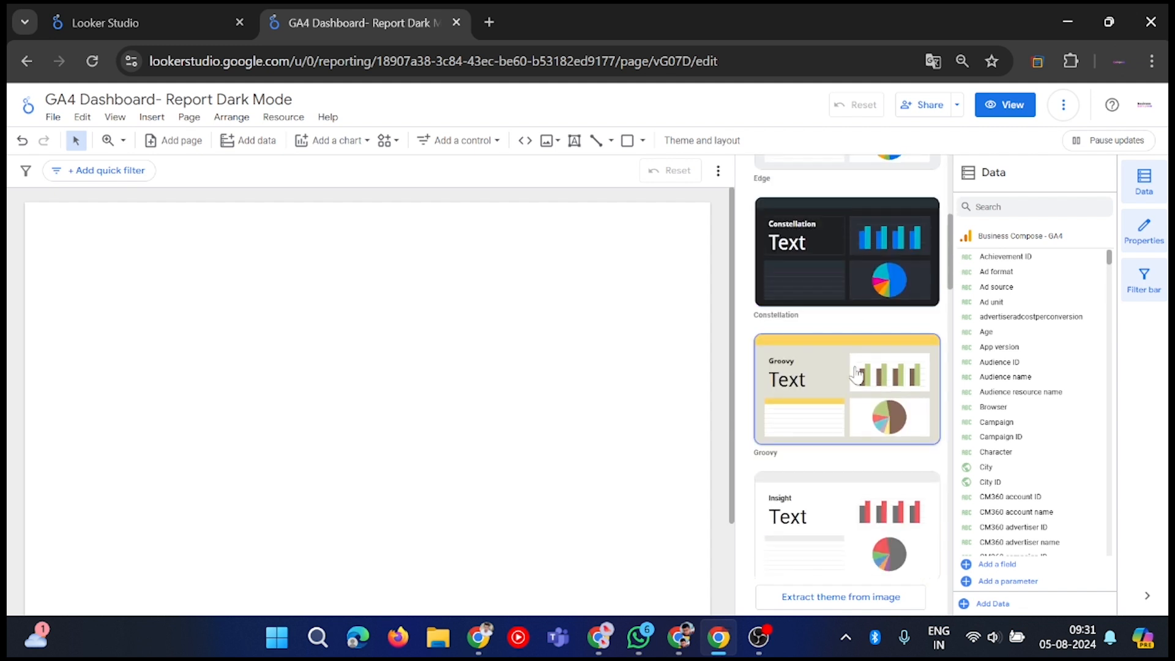
click(871, 281)
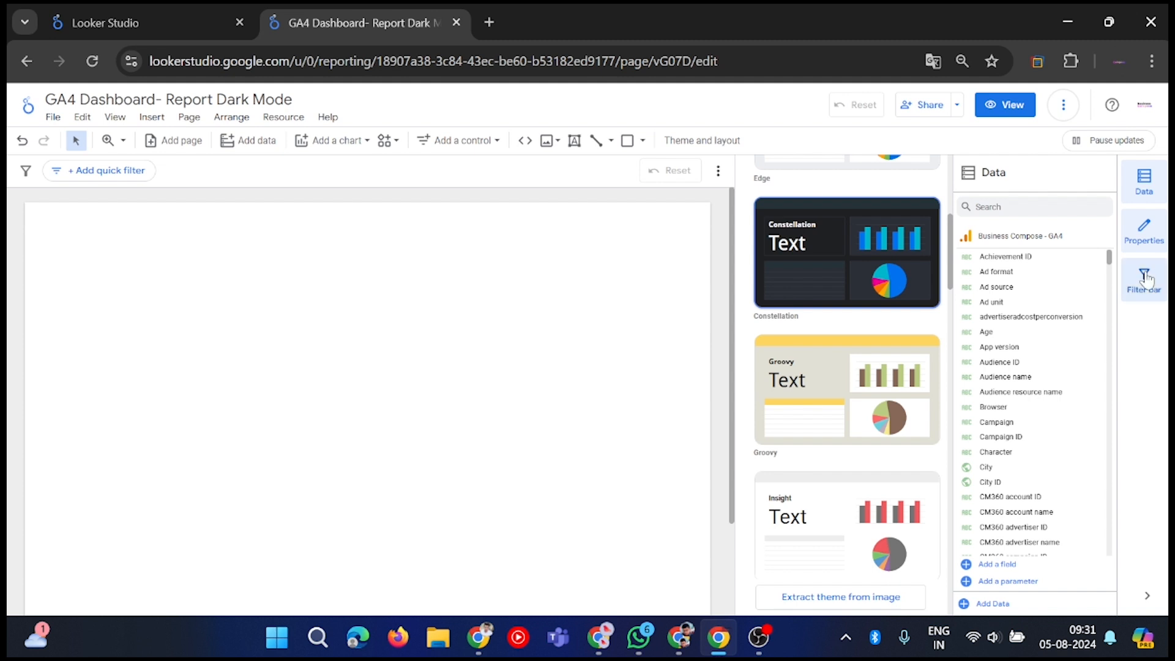
Examine the report's layout settings, including the header visibility, navigation type, display mode and canvas size options.
scroll(894, 345, up, 5)
click(903, 204)
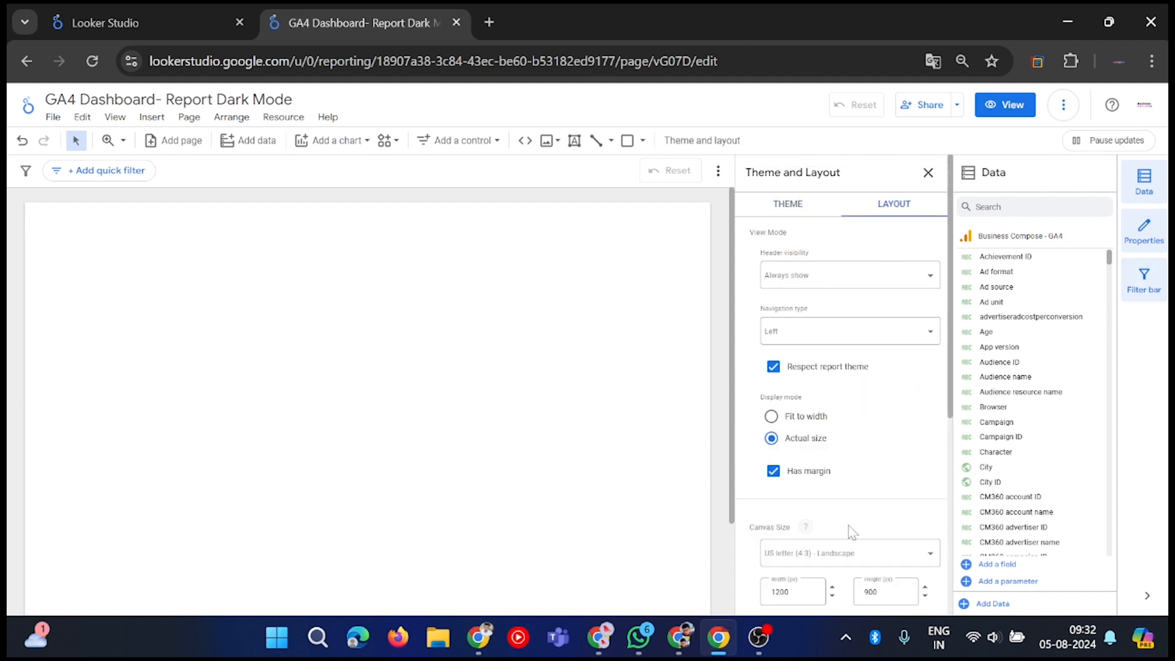
scroll(892, 401, down, 3)
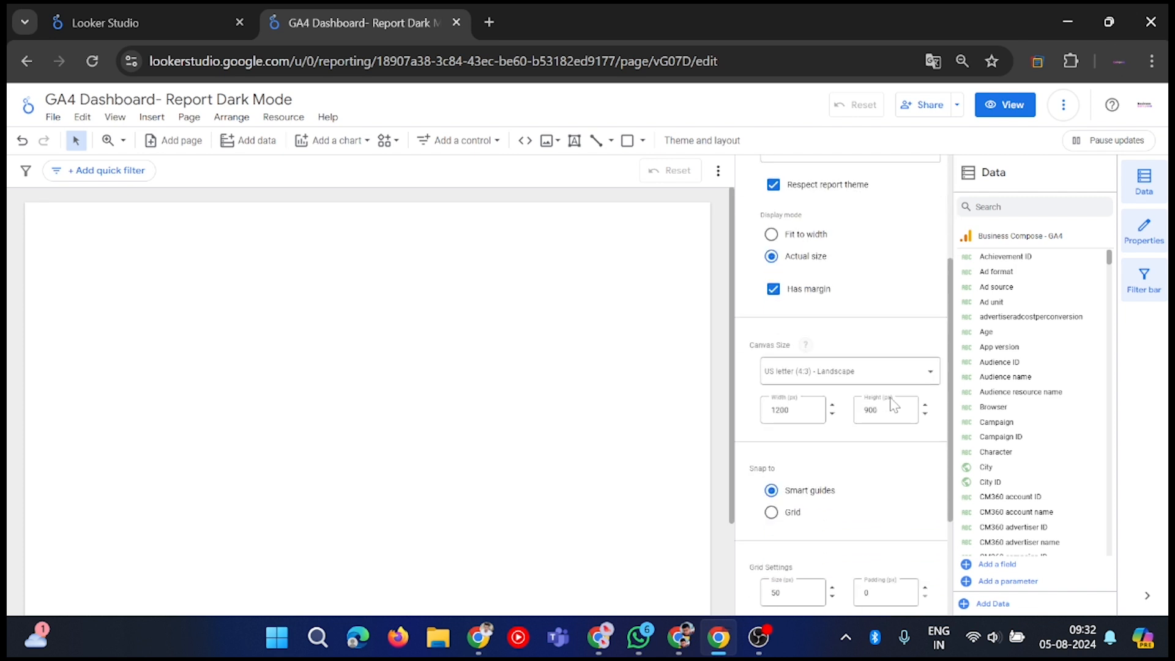
scroll(857, 428, up, 5)
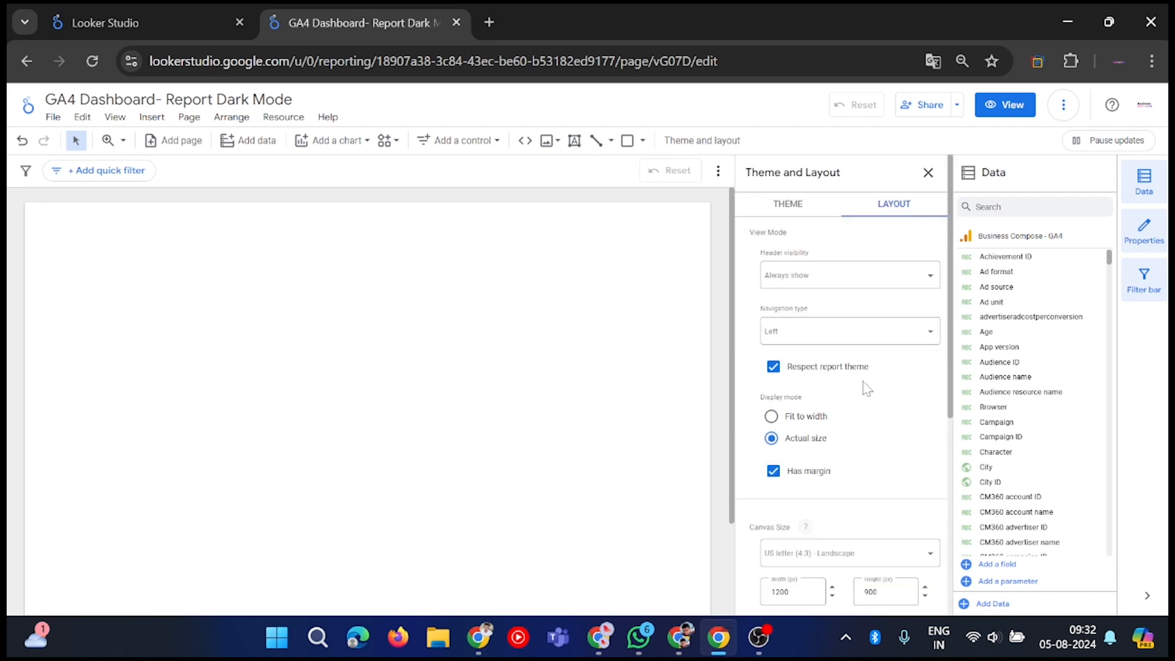
click(877, 288)
click(869, 341)
scroll(879, 368, down, 5)
scroll(829, 395, up, 5)
click(806, 338)
click(805, 338)
click(806, 338)
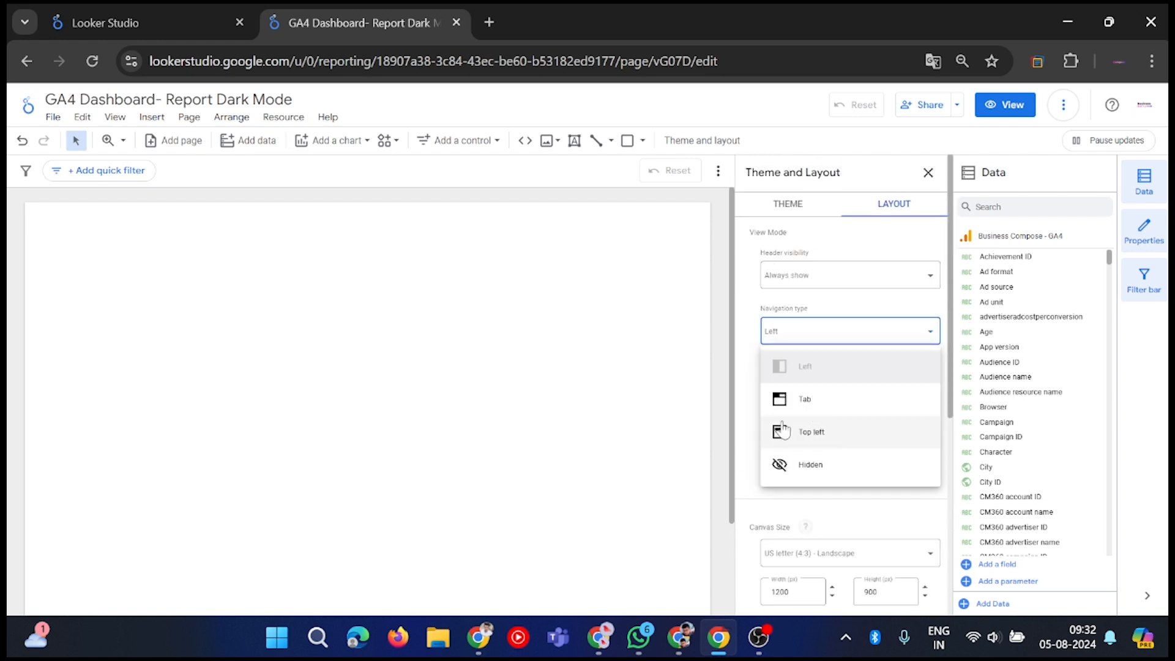
click(854, 356)
Set a custom canvas size for the report with a width of 1350 px.
scroll(856, 356, down, 5)
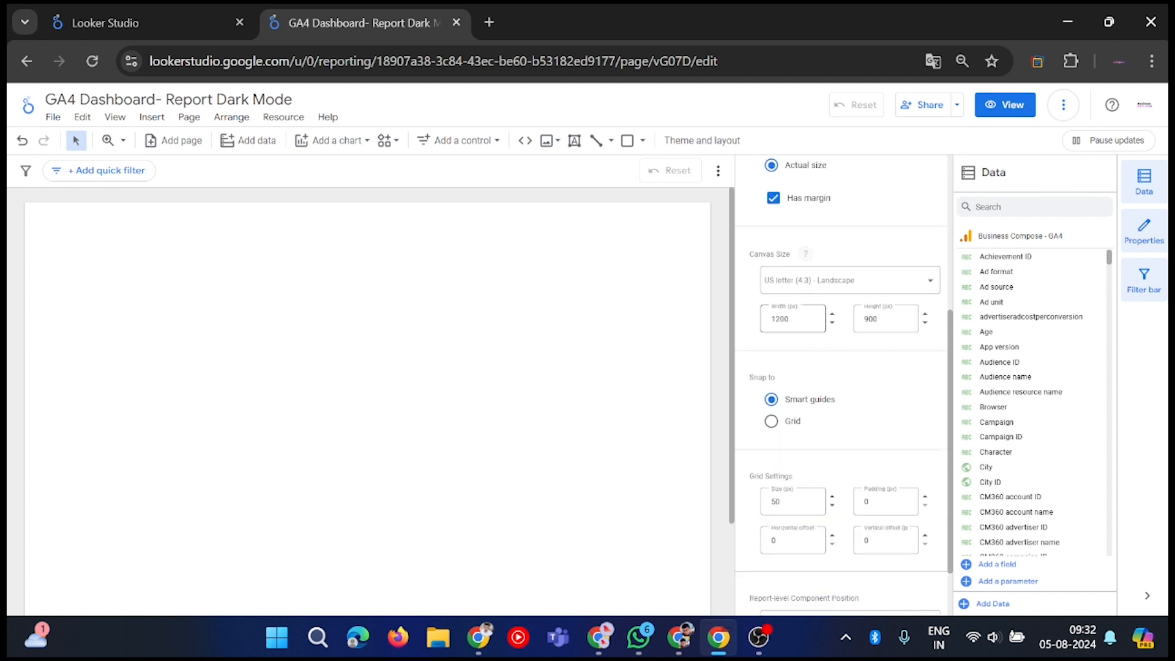
click(846, 288)
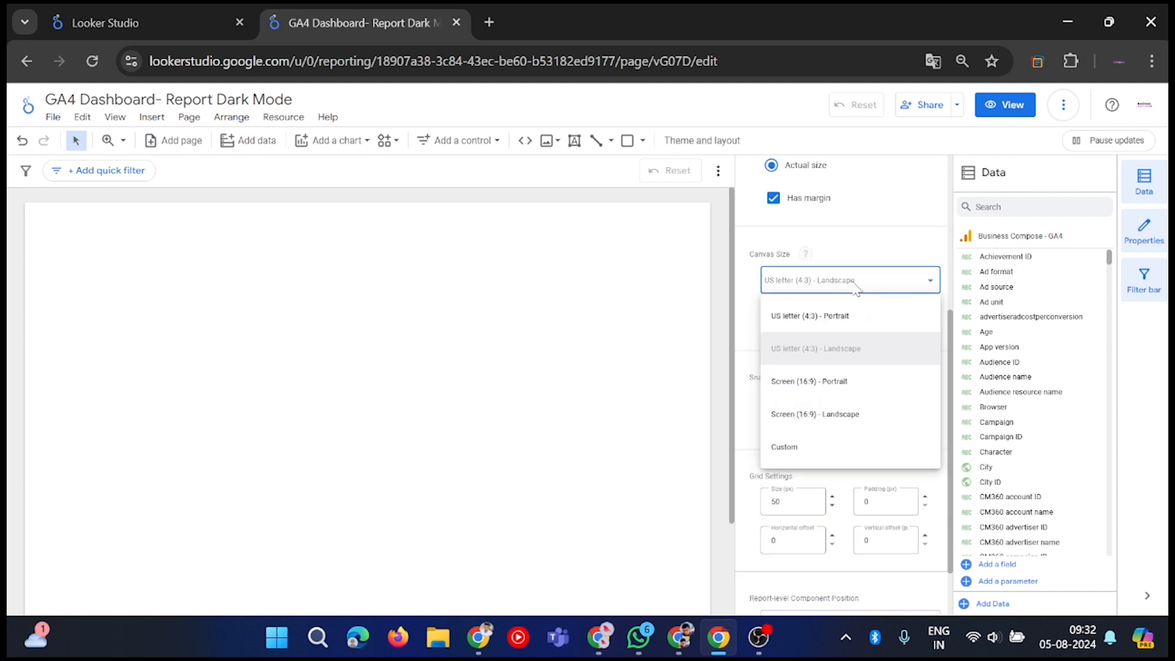
click(847, 290)
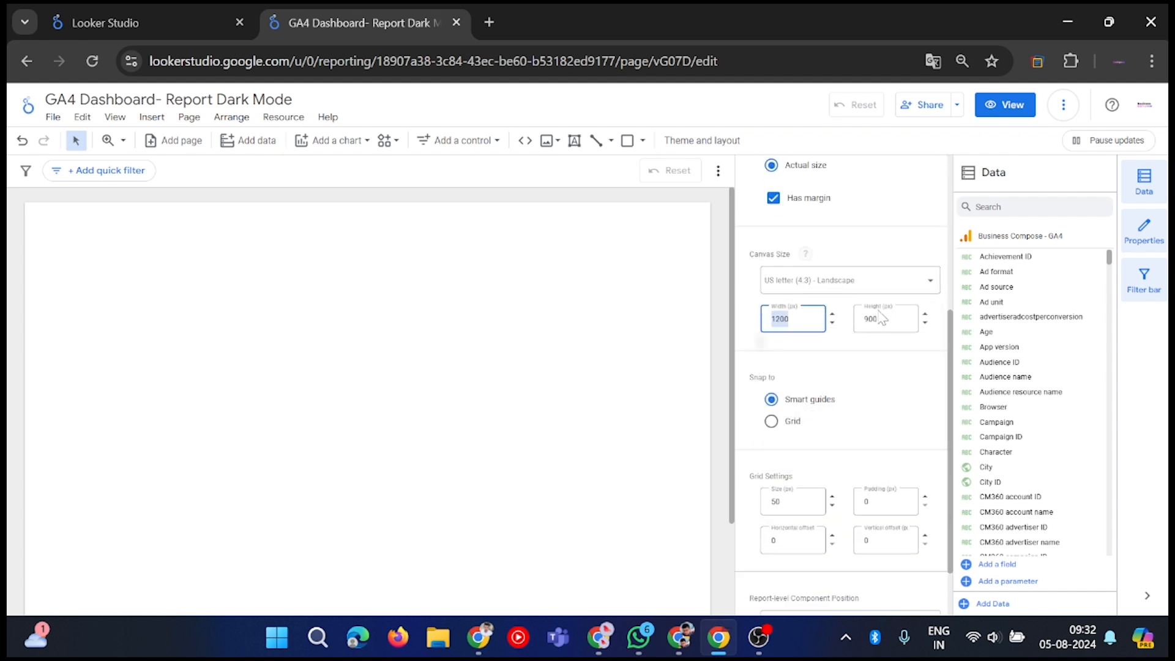
double_click(812, 321)
text(135)
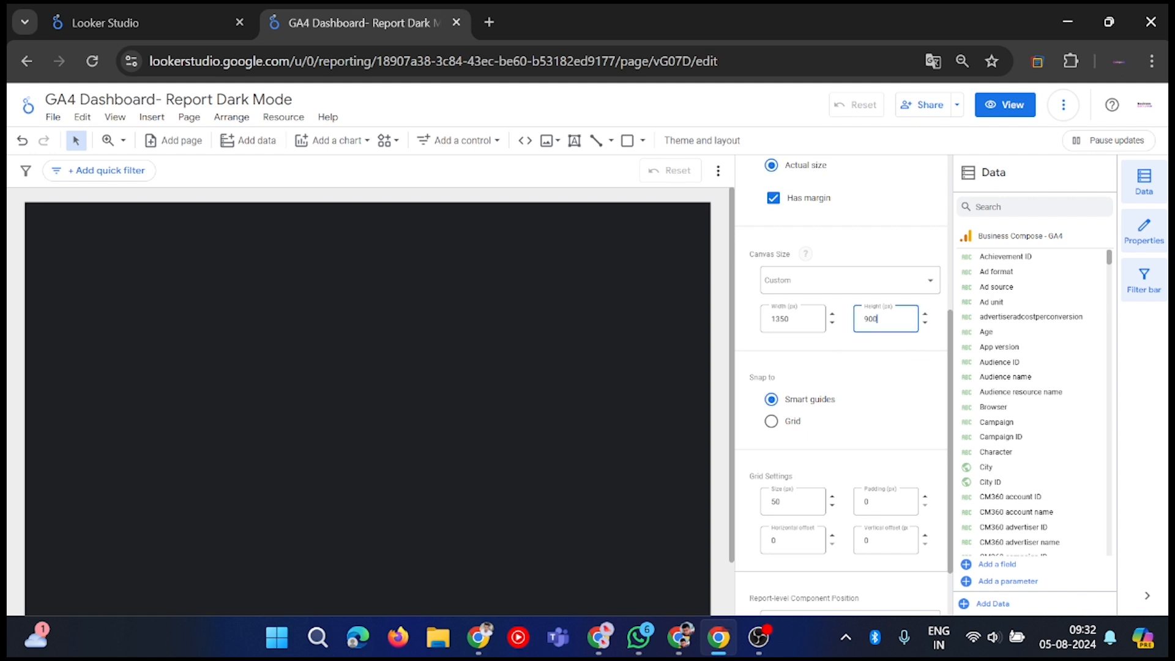
double_click(875, 319)
click(887, 373)
Return to the theme settings and open the Constellation theme for customization.
scroll(547, 369, down, 3)
scroll(551, 363, up, 3)
scroll(764, 222, up, 5)
click(788, 204)
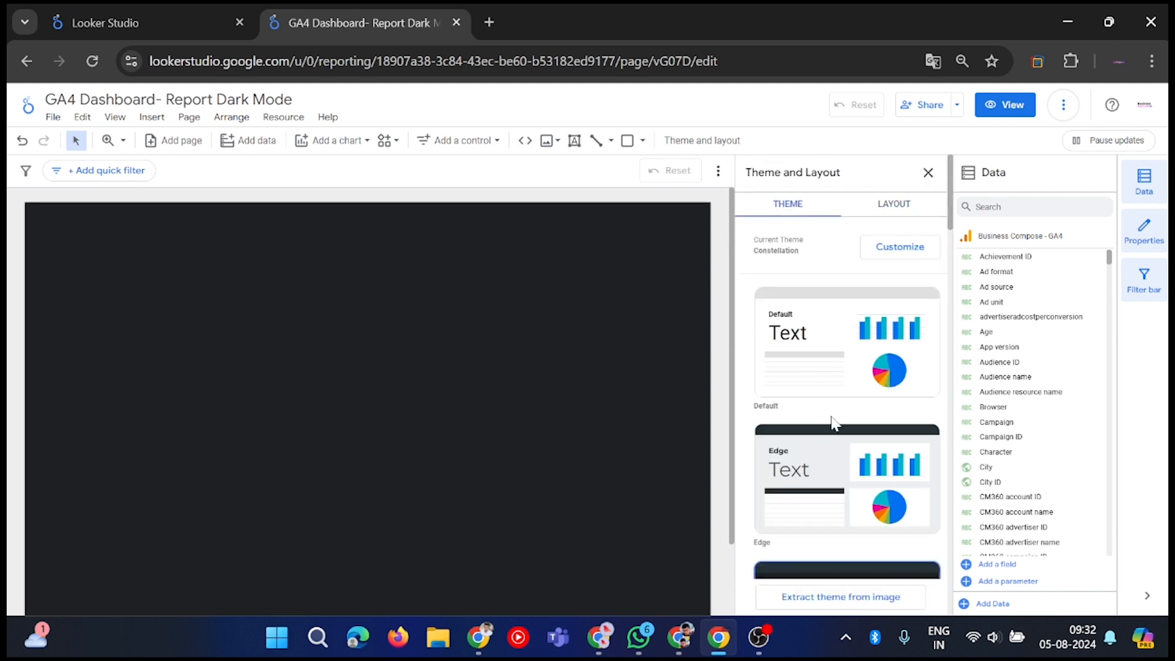
click(877, 252)
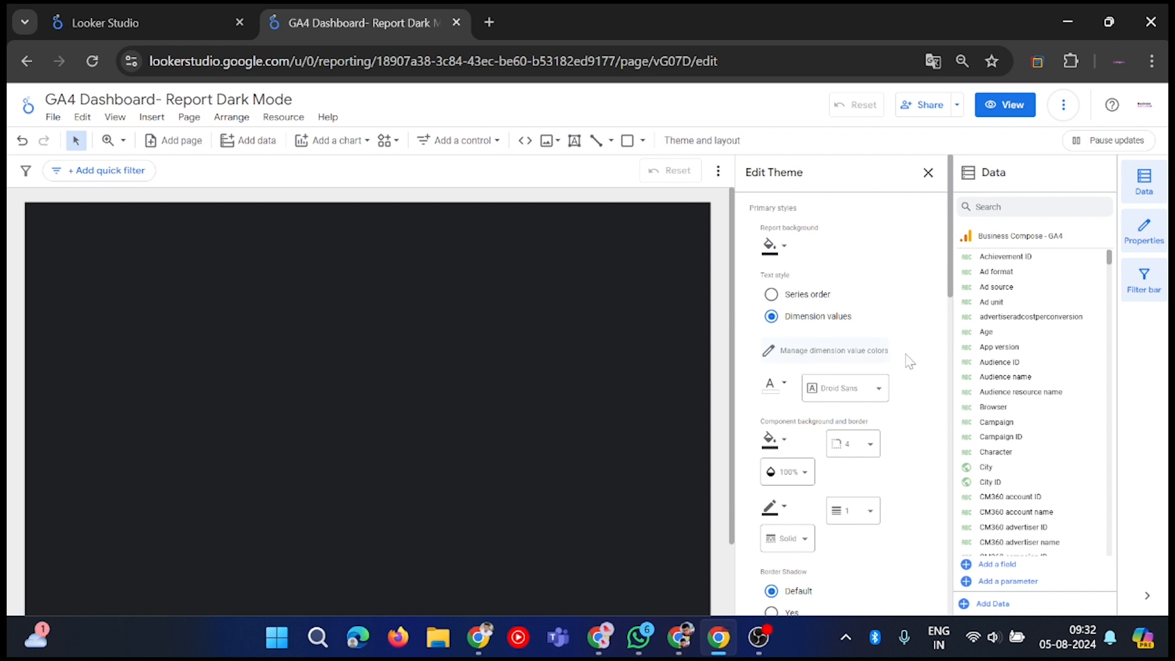
Set the theme's report background to the custom colour #100C41.
scroll(913, 361, down, 3)
scroll(913, 360, down, 5)
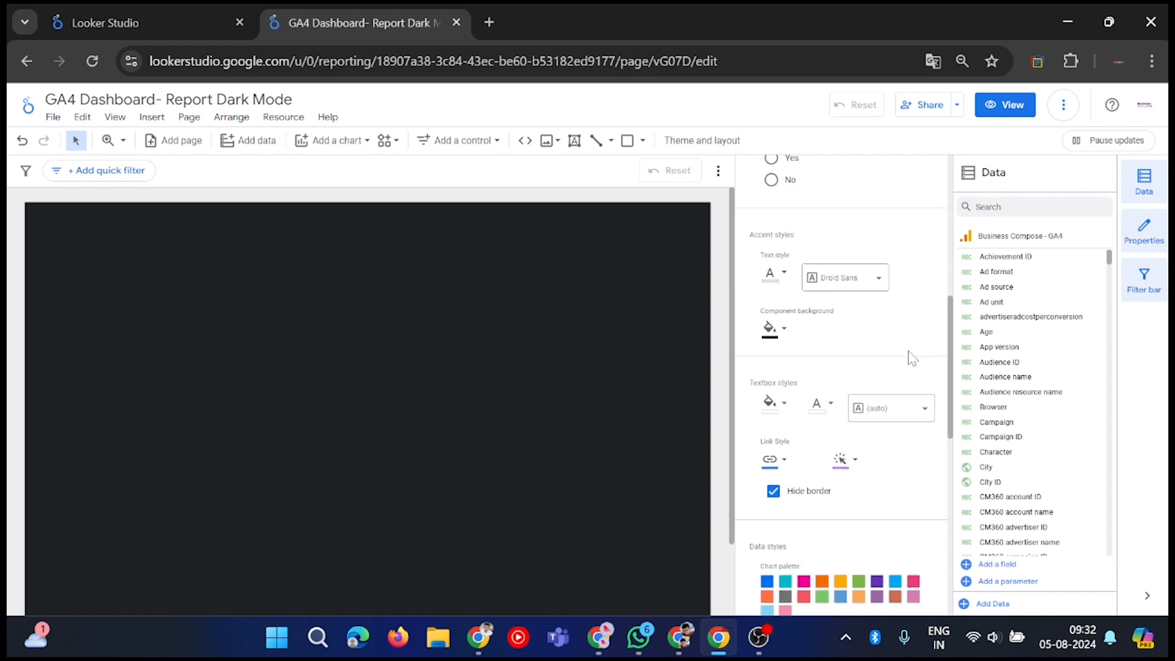
scroll(864, 350, down, 8)
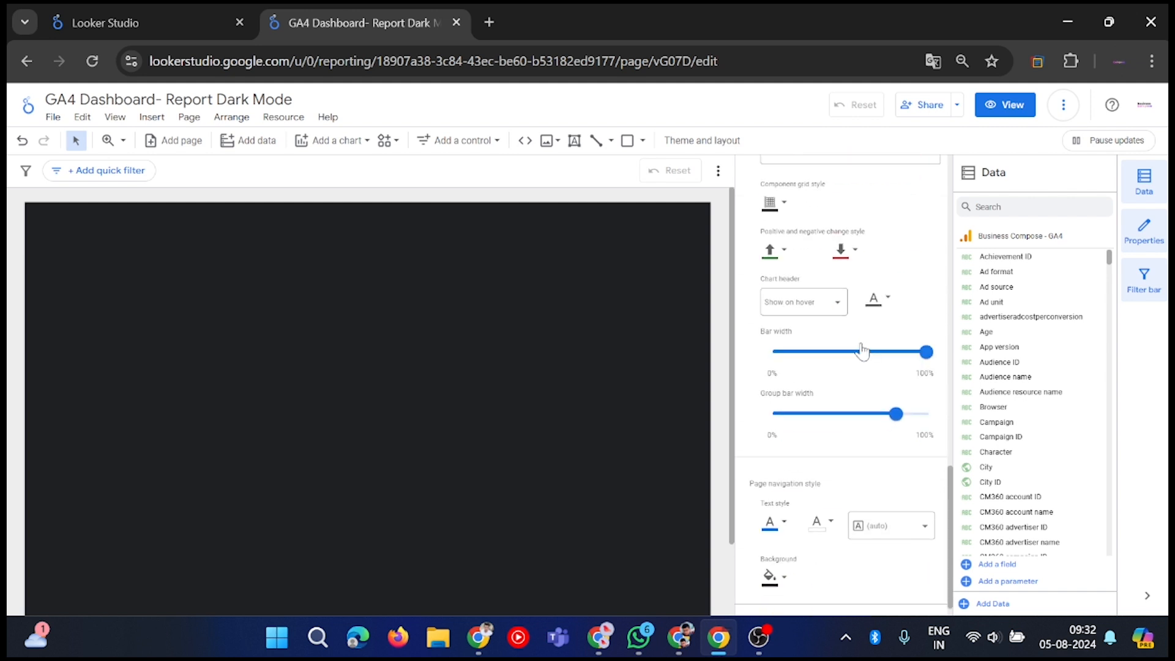
scroll(862, 352, down, 1)
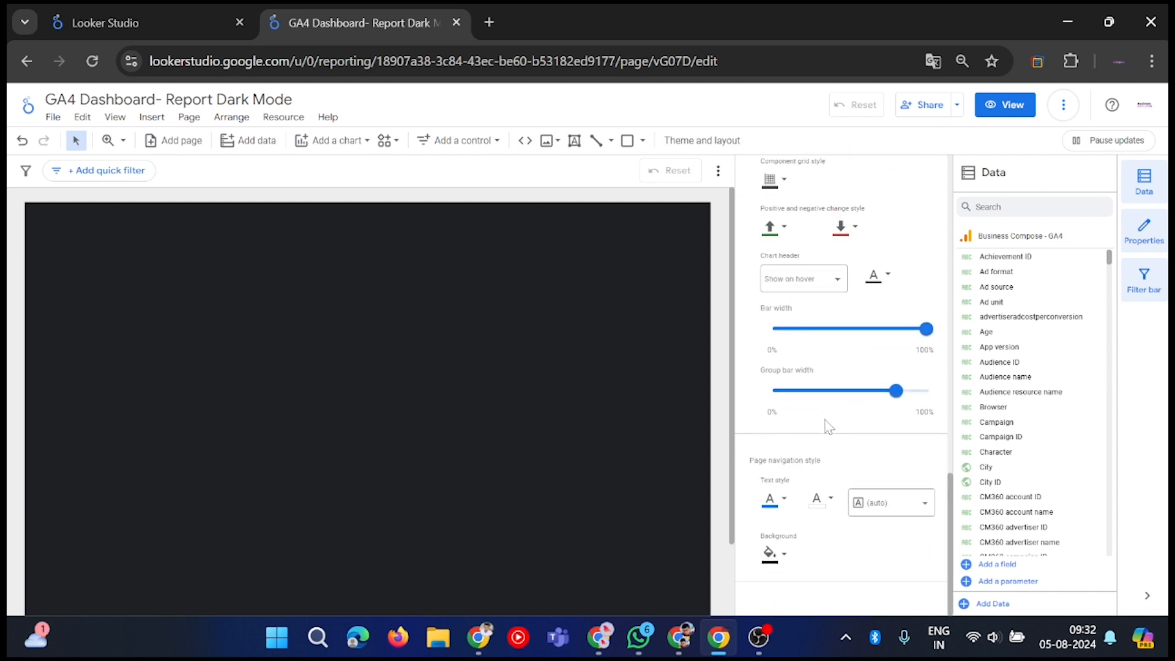
scroll(833, 429, up, 15)
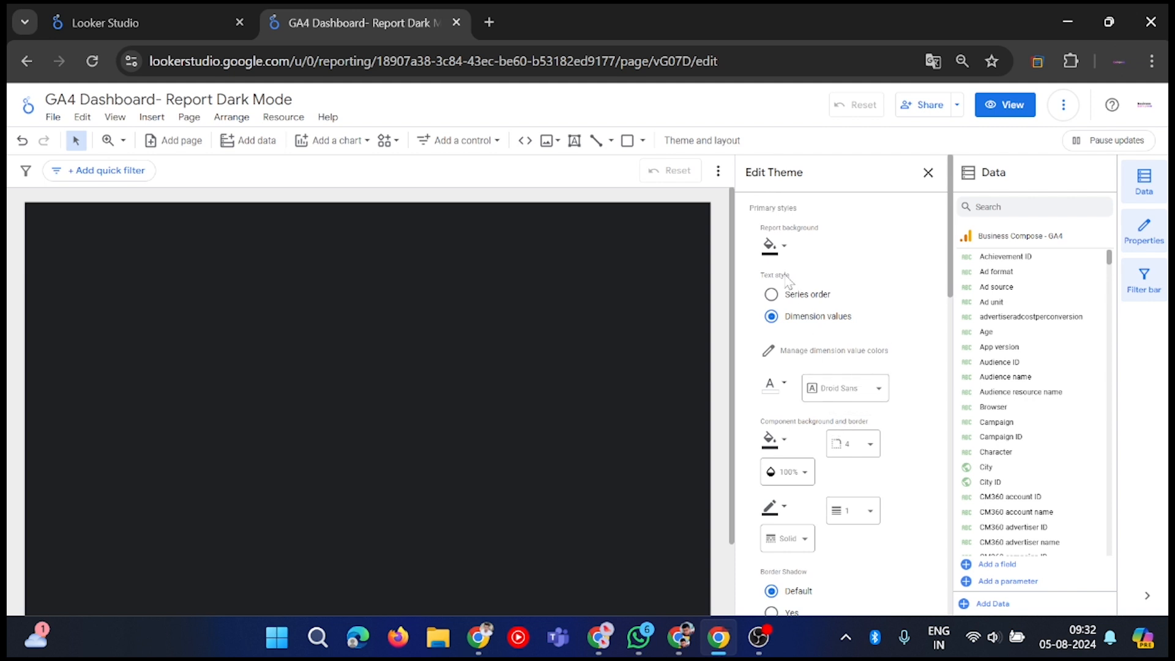
click(786, 255)
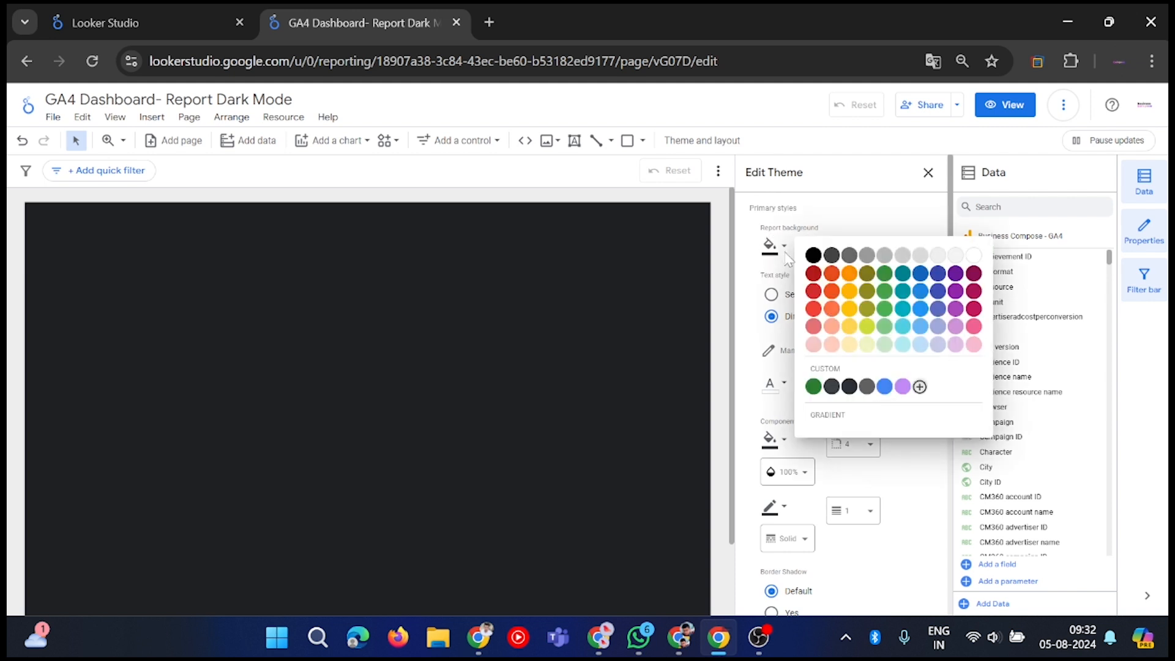
click(920, 387)
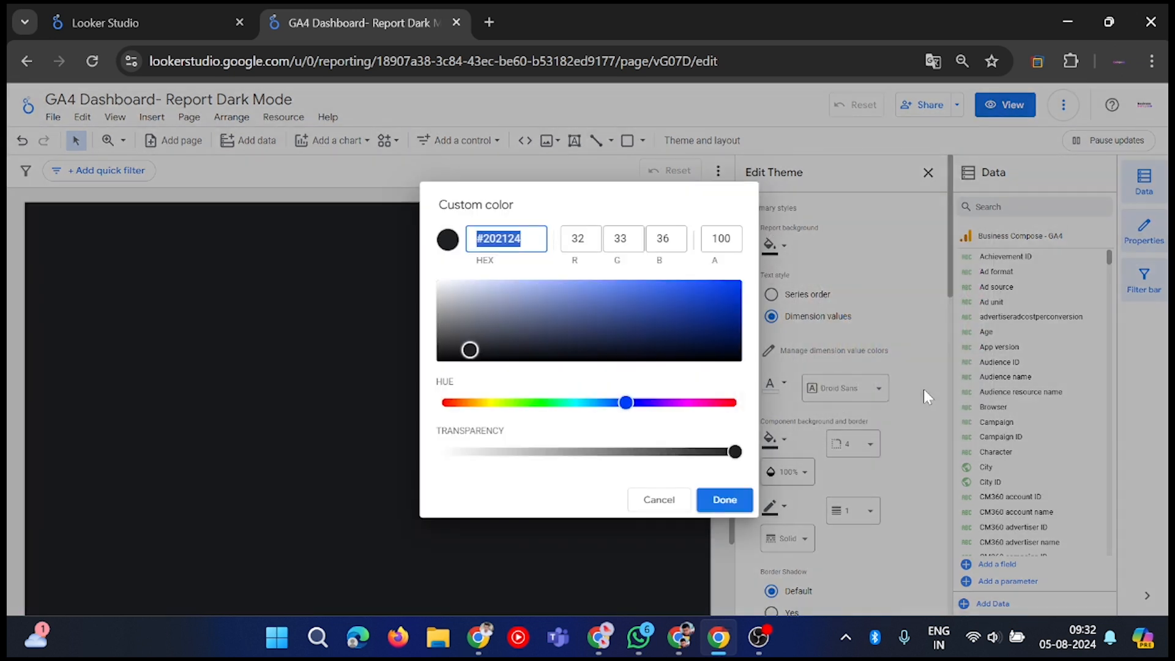
key(alt+Tab)
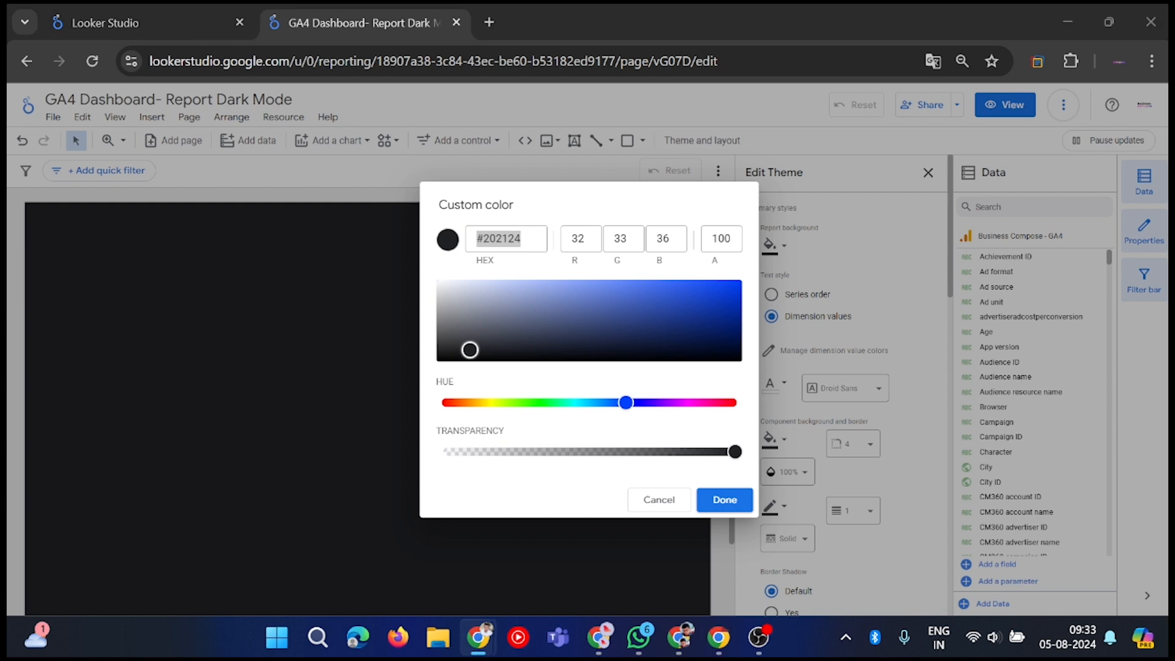
click(521, 252)
key(ctrl+a)
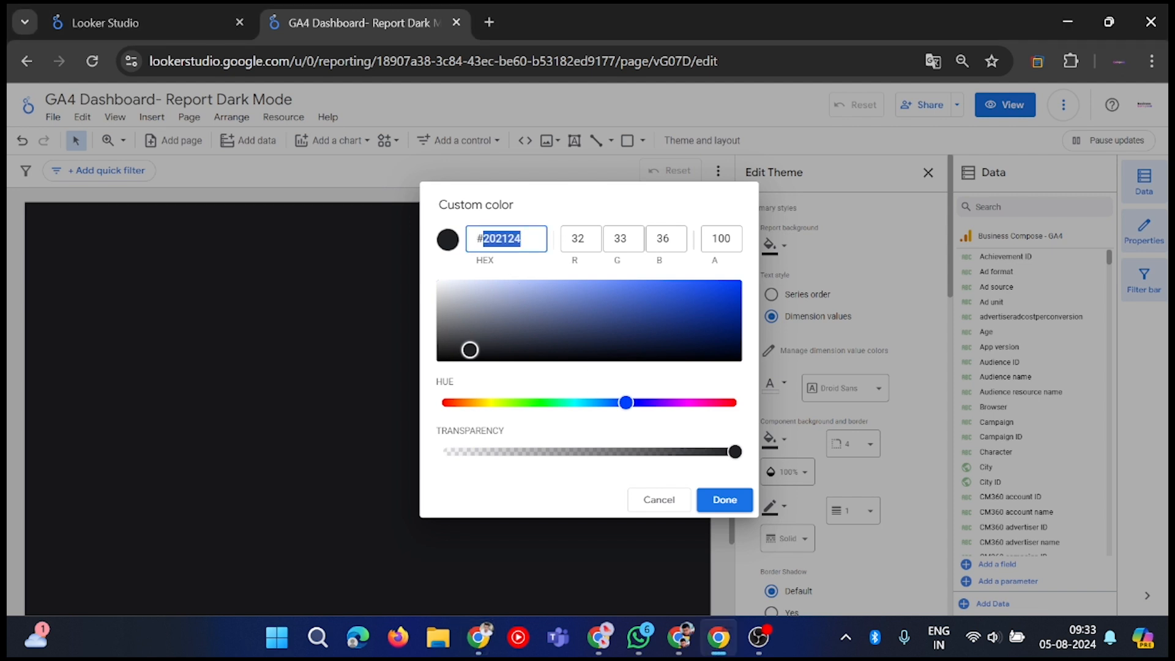
text(#100C41)
click(724, 497)
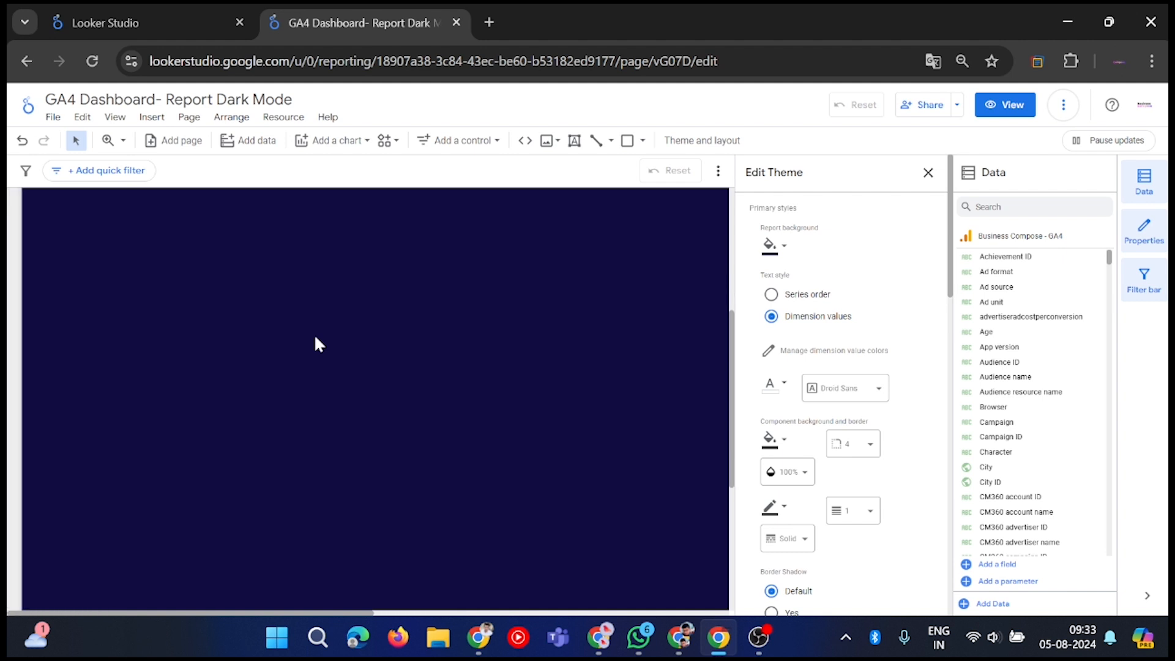
Set the theme's primary text colour to the custom colour #8A7EEB and leave the theme editor.
click(783, 389)
click(934, 524)
key(alt+Tab)
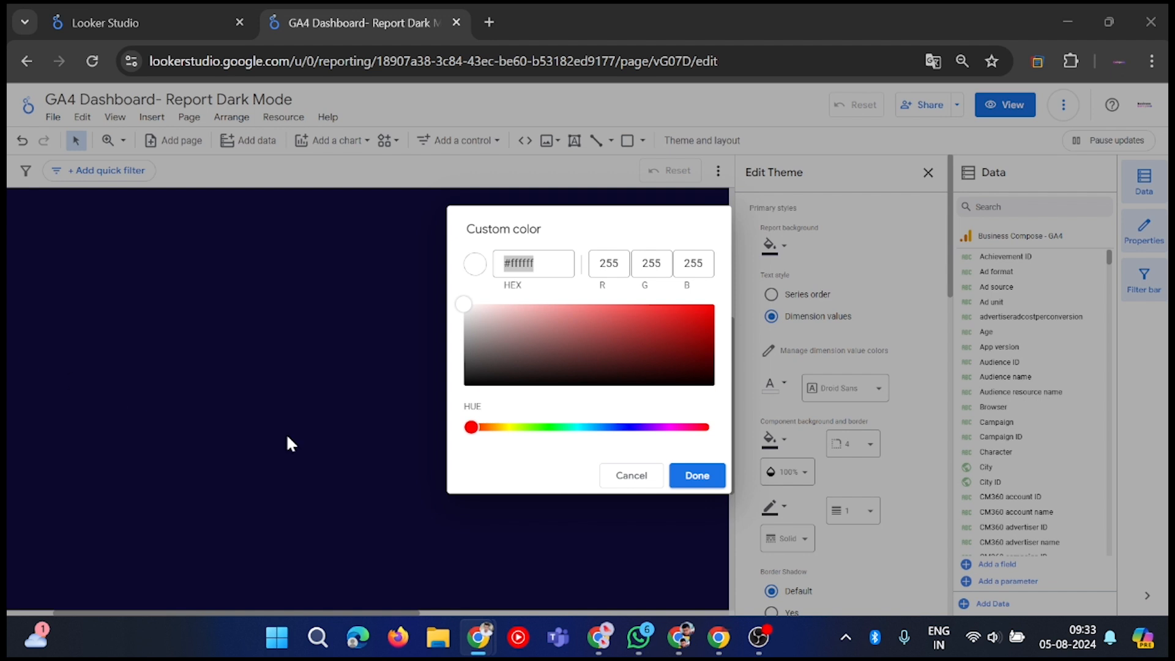
key(alt+Tab)
text(8A7EEB)
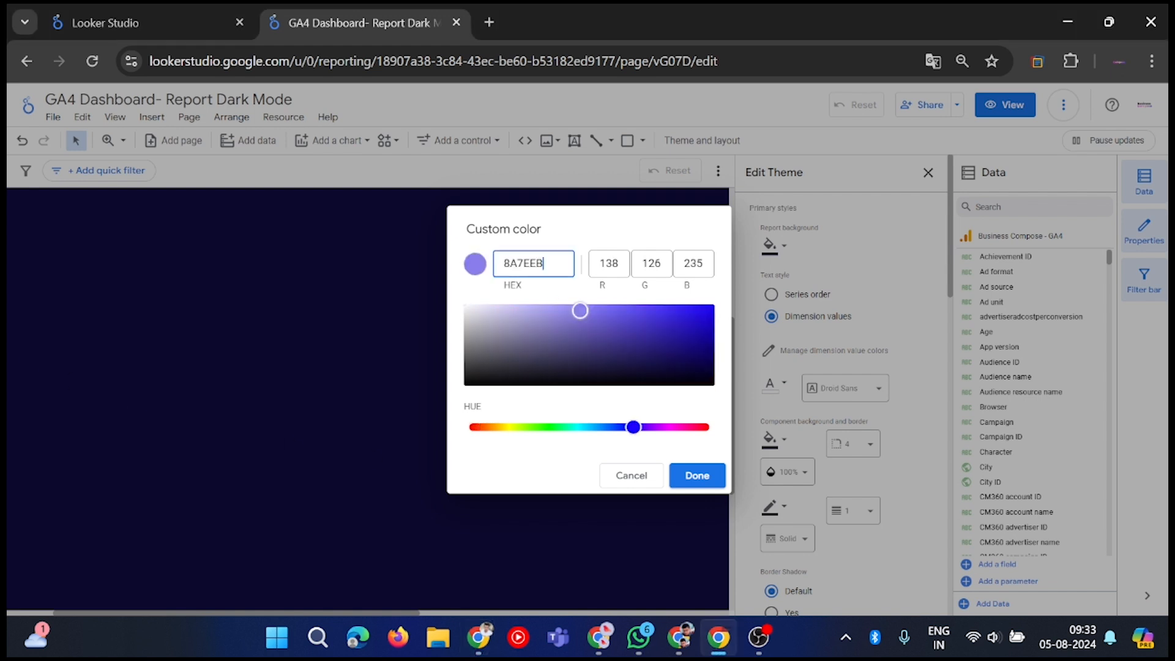
click(693, 472)
click(358, 349)
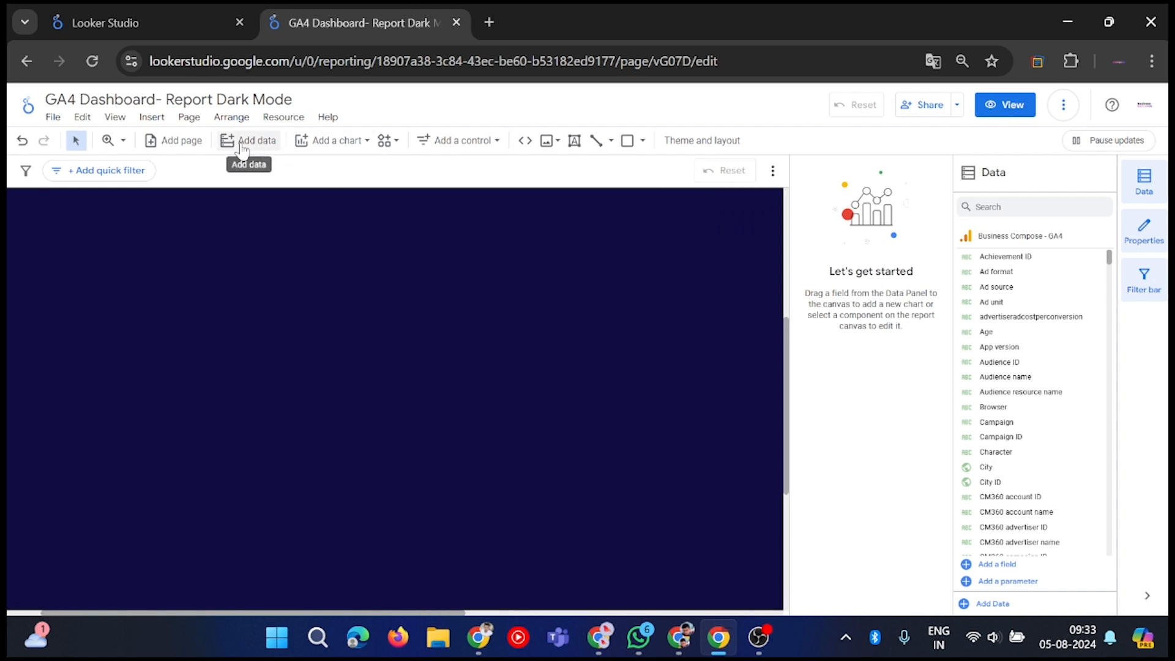
Add a scorecard showing the Views metric near the left side of the report canvas.
click(358, 149)
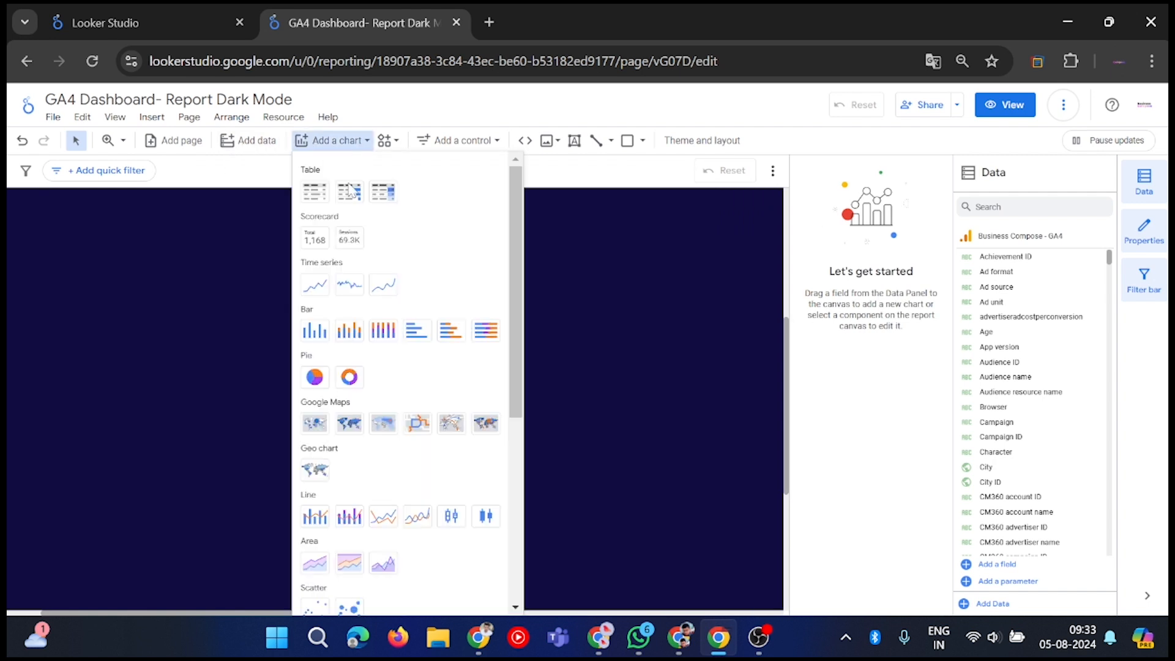
click(318, 240)
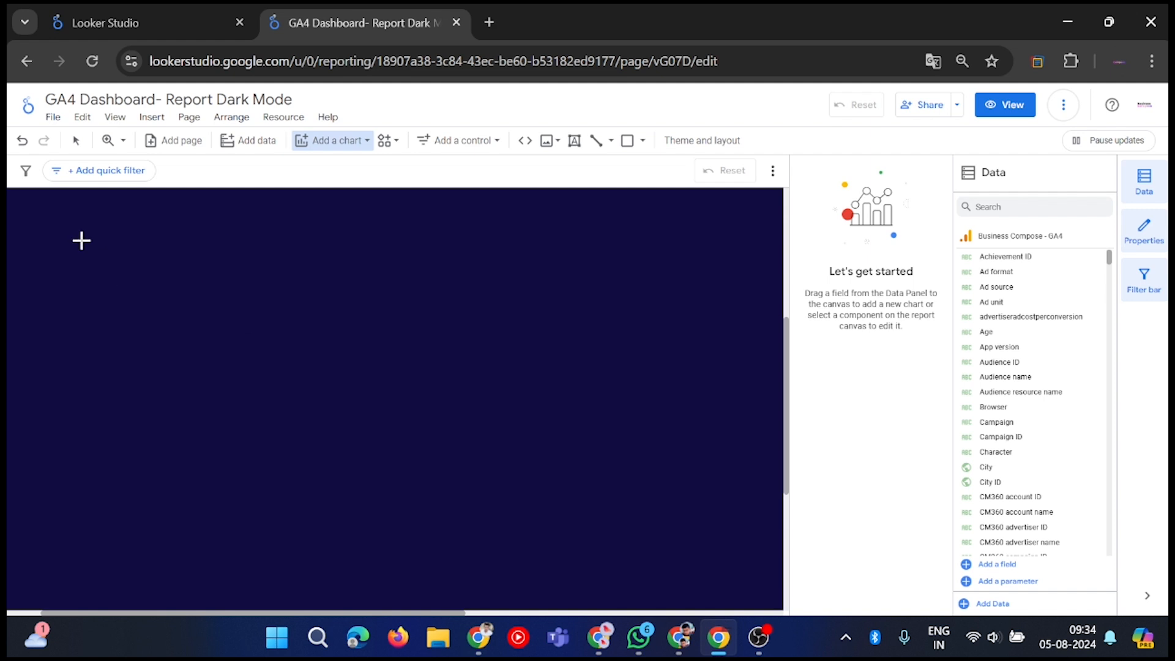
drag(82, 239, 236, 344)
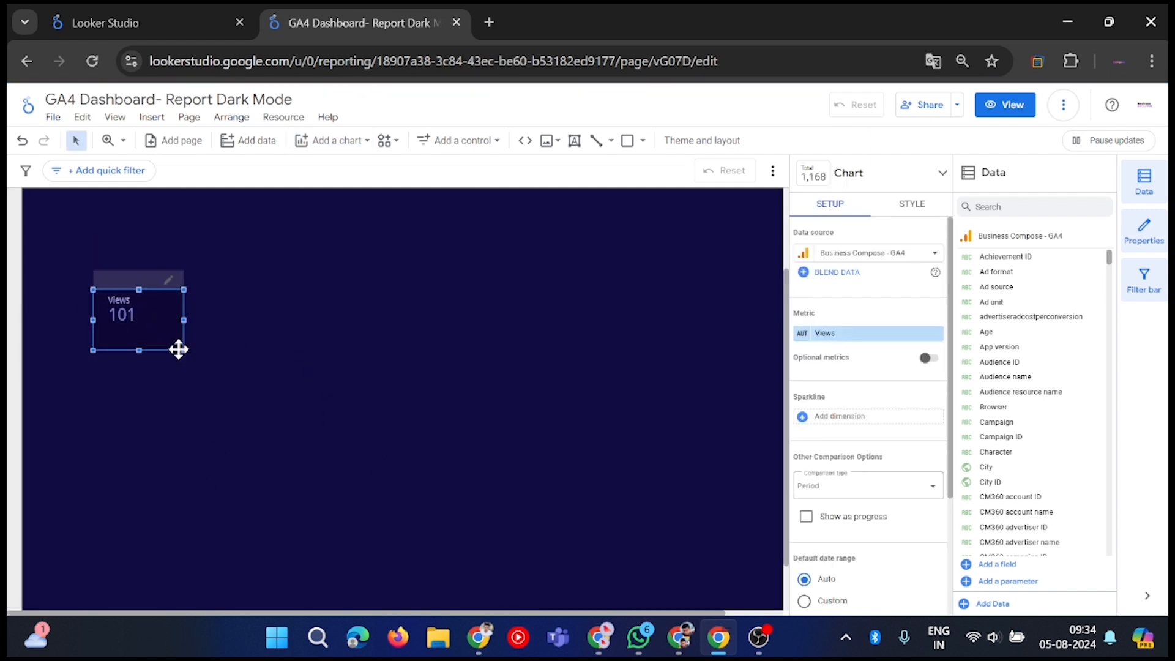
Move the Views scorecard toward the upper-left area of the canvas and widen it to roughly twice its original width.
drag(183, 351, 203, 355)
click(387, 499)
drag(139, 328, 112, 254)
click(313, 535)
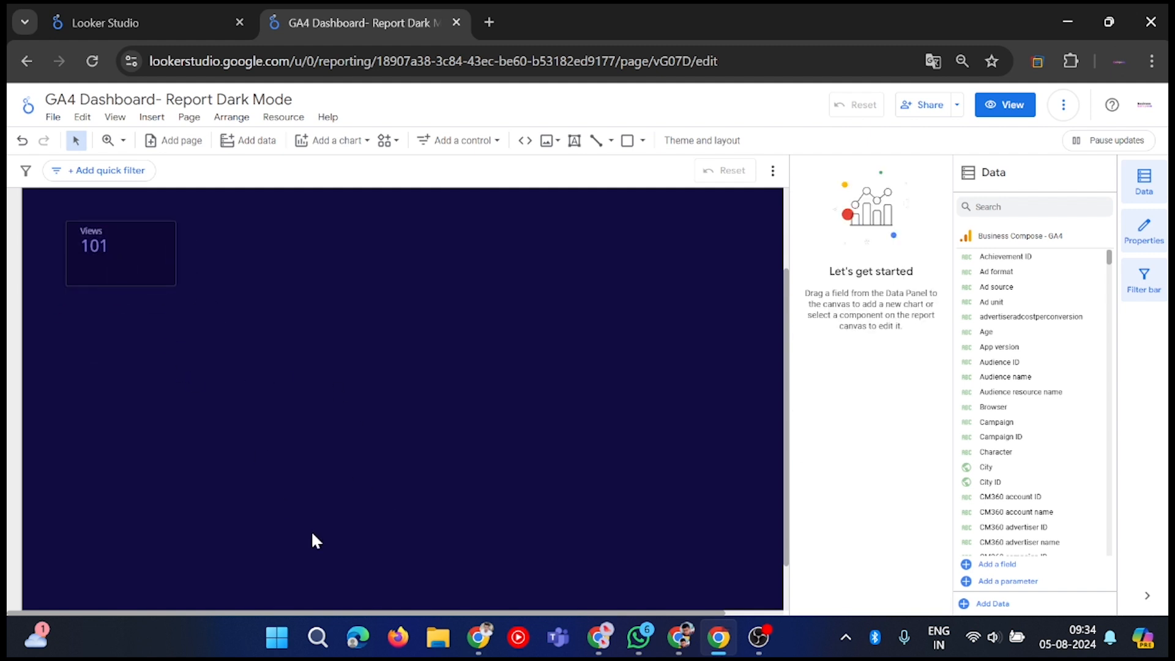
click(155, 275)
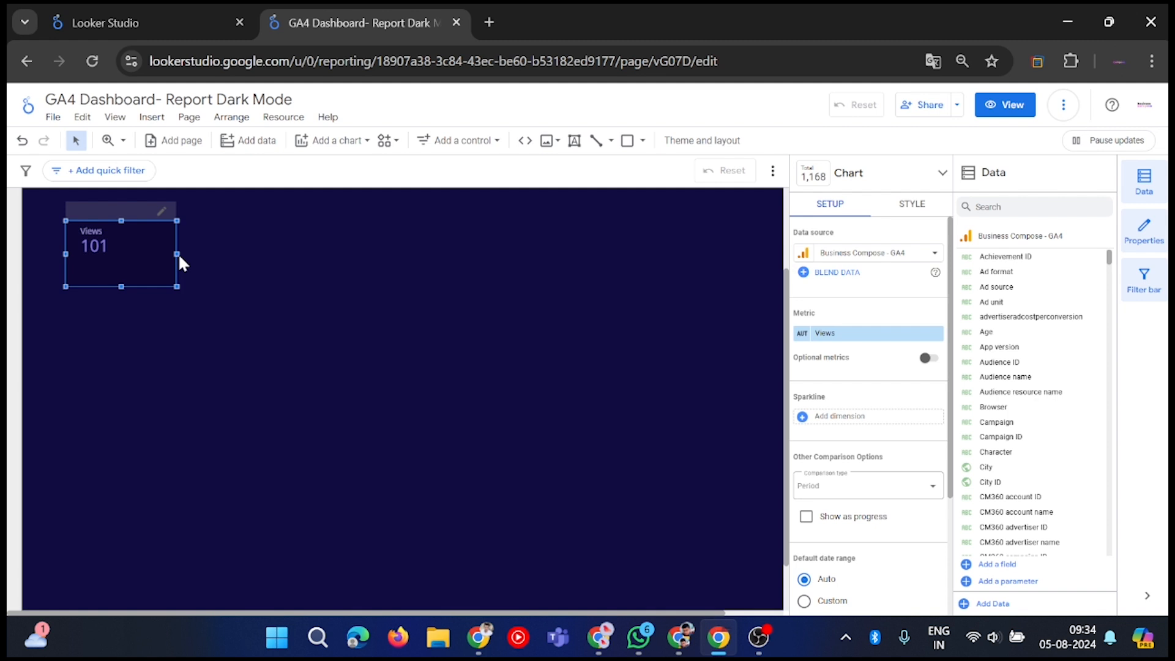
drag(178, 254, 244, 278)
click(340, 254)
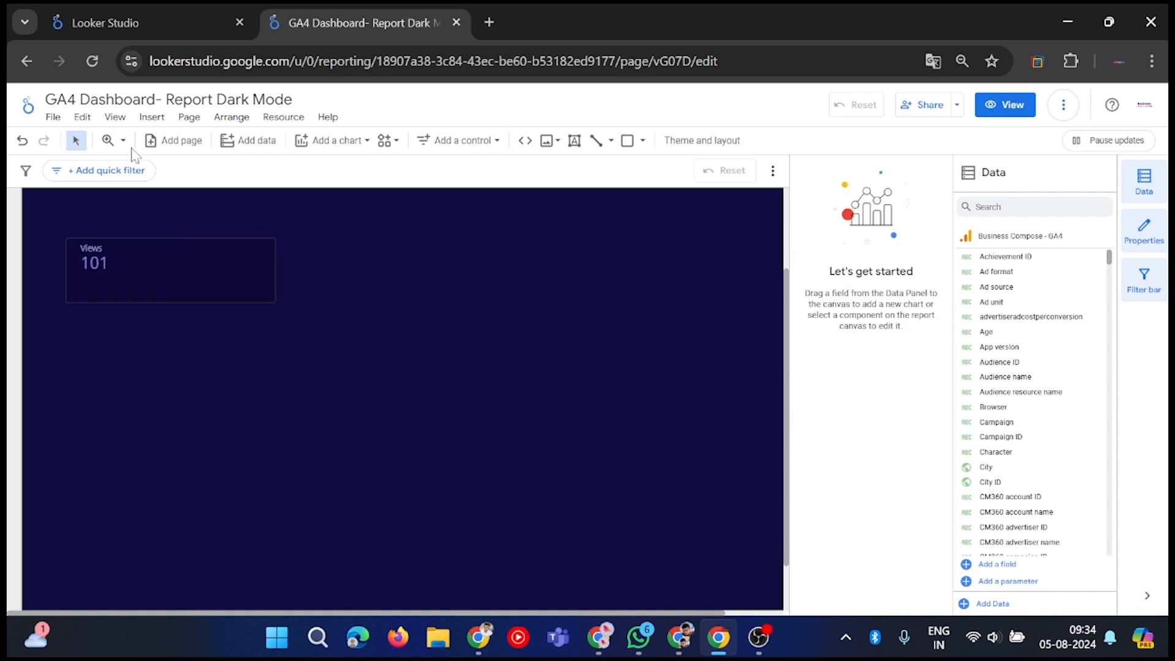
Add a text box reading "Overview" above the scorecard and format it as bold 32px text.
click(574, 140)
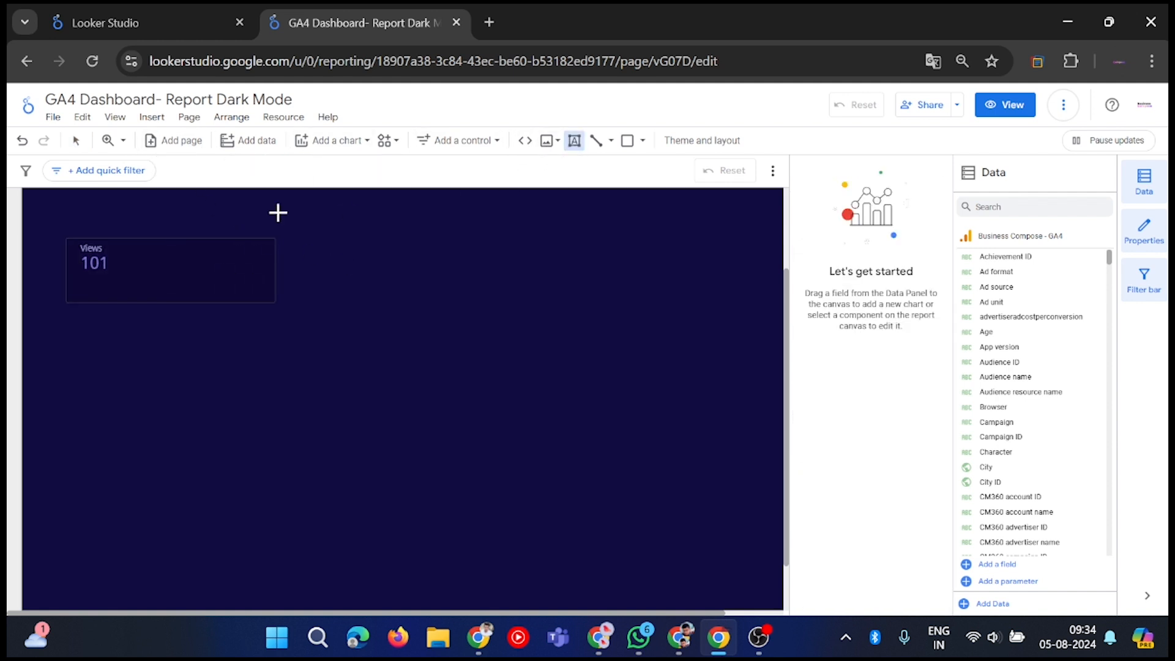
drag(59, 205, 306, 229)
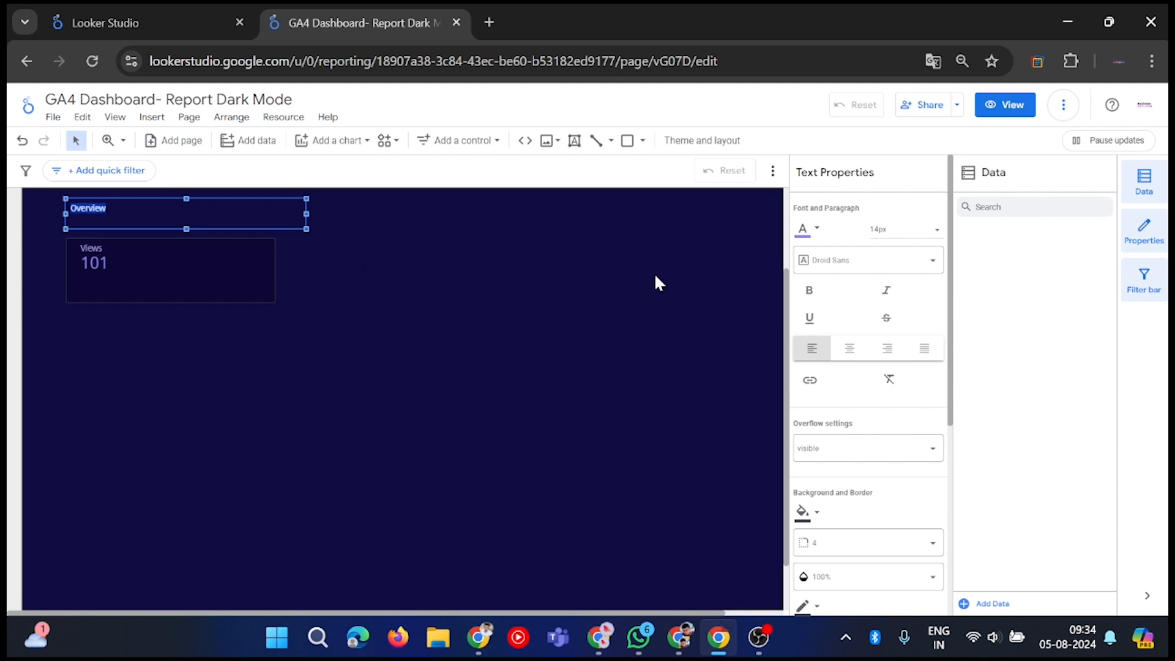
click(863, 264)
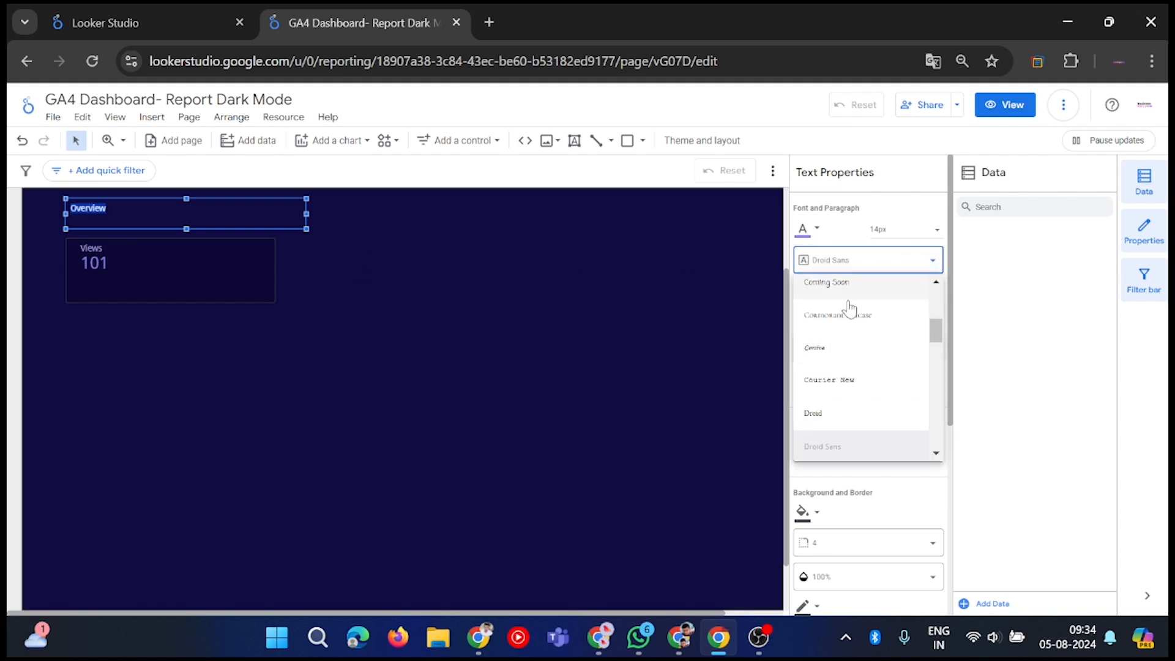
click(875, 270)
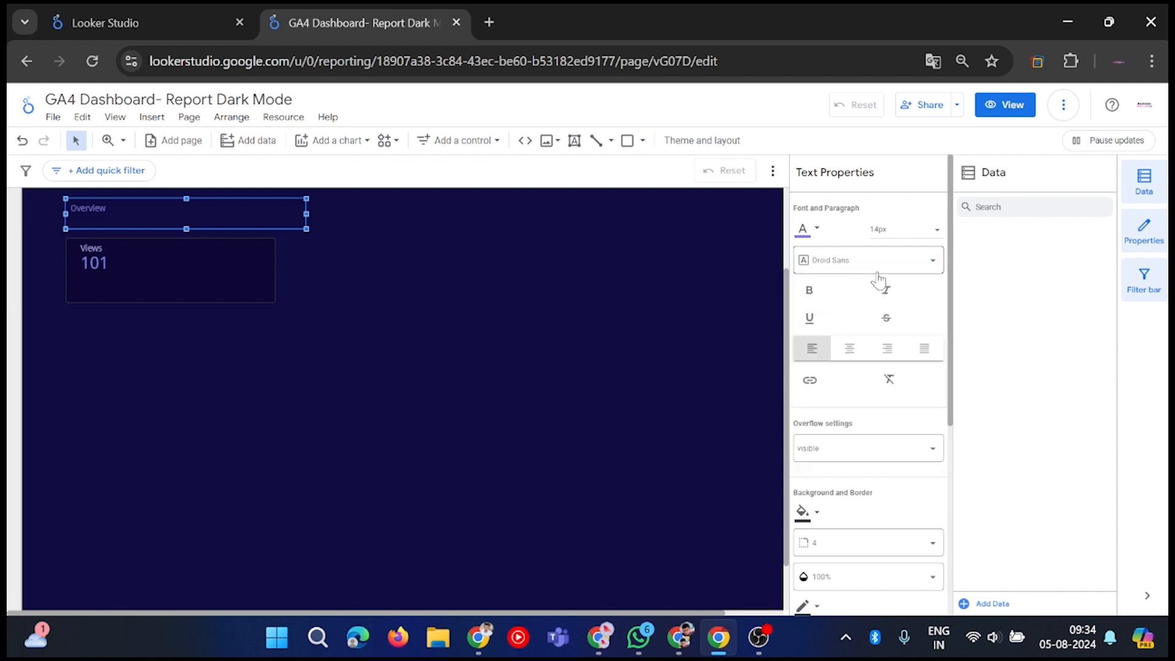
click(806, 297)
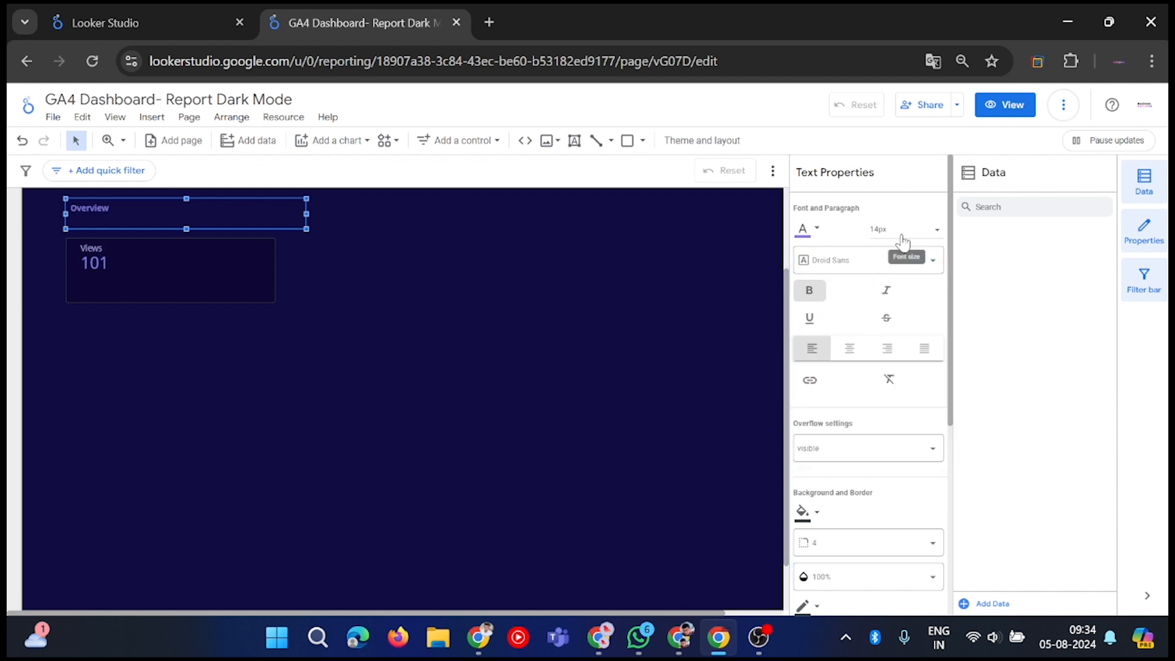
click(899, 232)
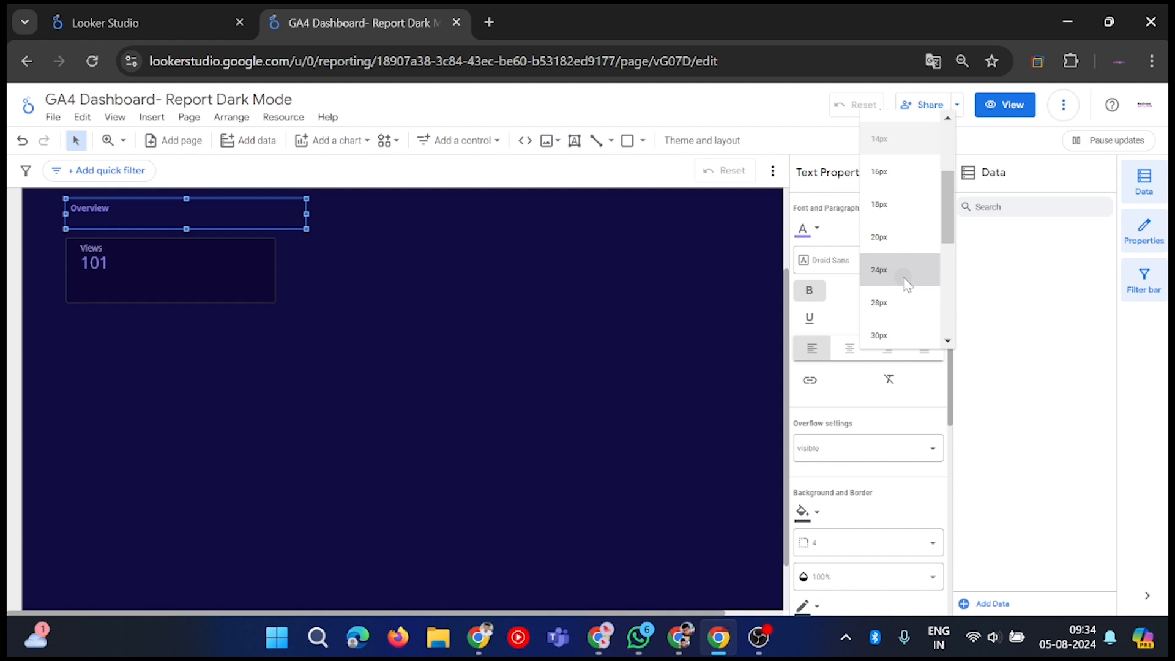
click(904, 285)
click(897, 229)
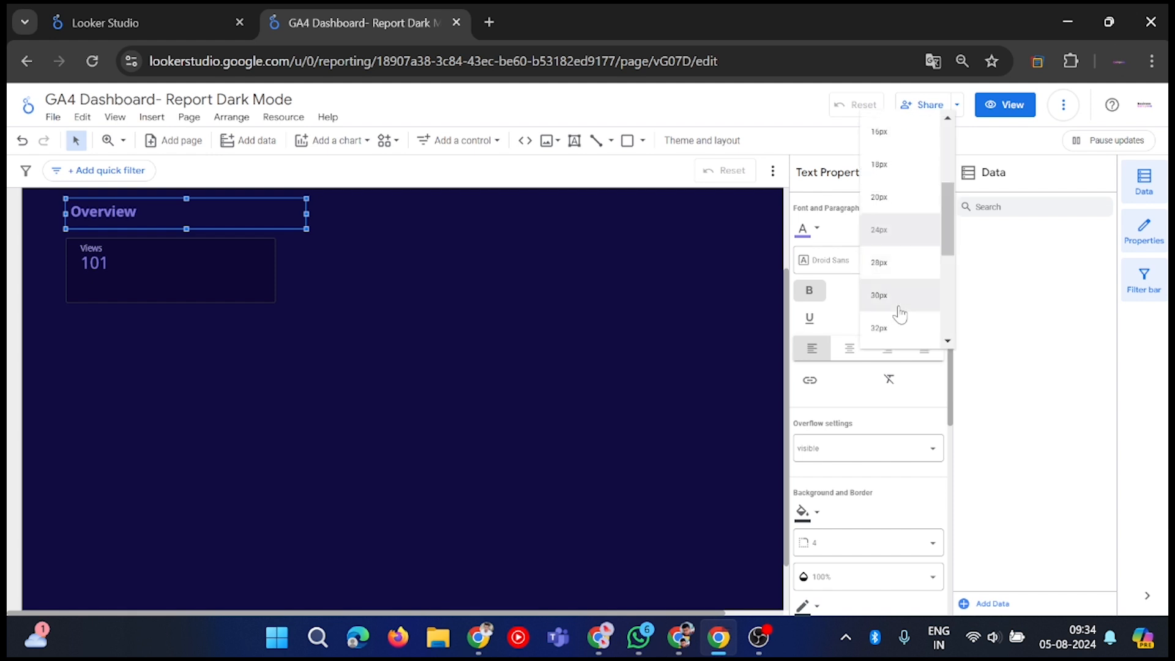
click(899, 324)
click(493, 350)
Duplicate the Views scorecard twice to form a row of three evenly spaced scorecards below the Overview heading.
drag(234, 298, 664, 281)
key(ctrl+v)
key(ctrl+v)
scroll(656, 298, down, 5)
scroll(428, 279, up, 5)
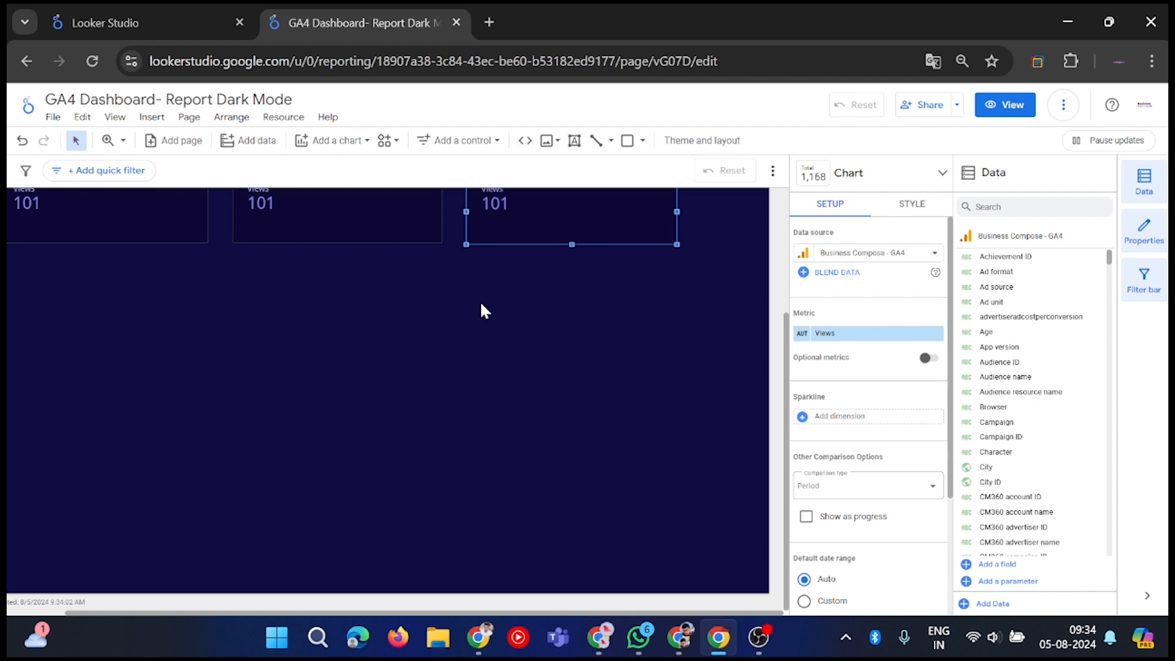
scroll(487, 315, down, 5)
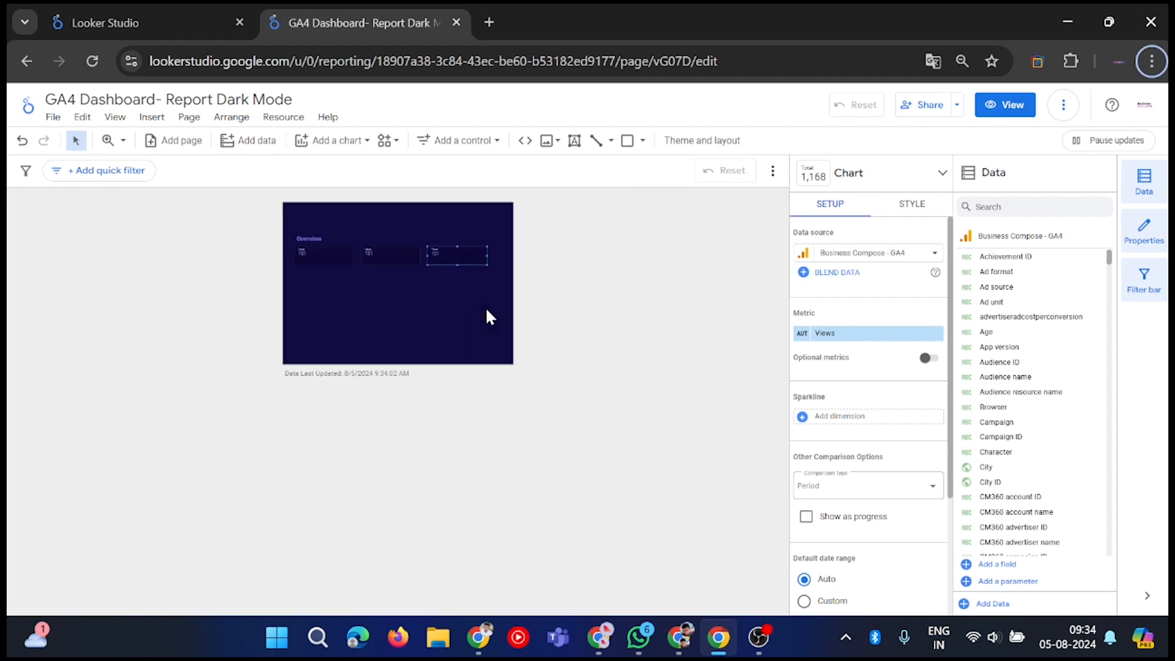
scroll(267, 234, up, 3)
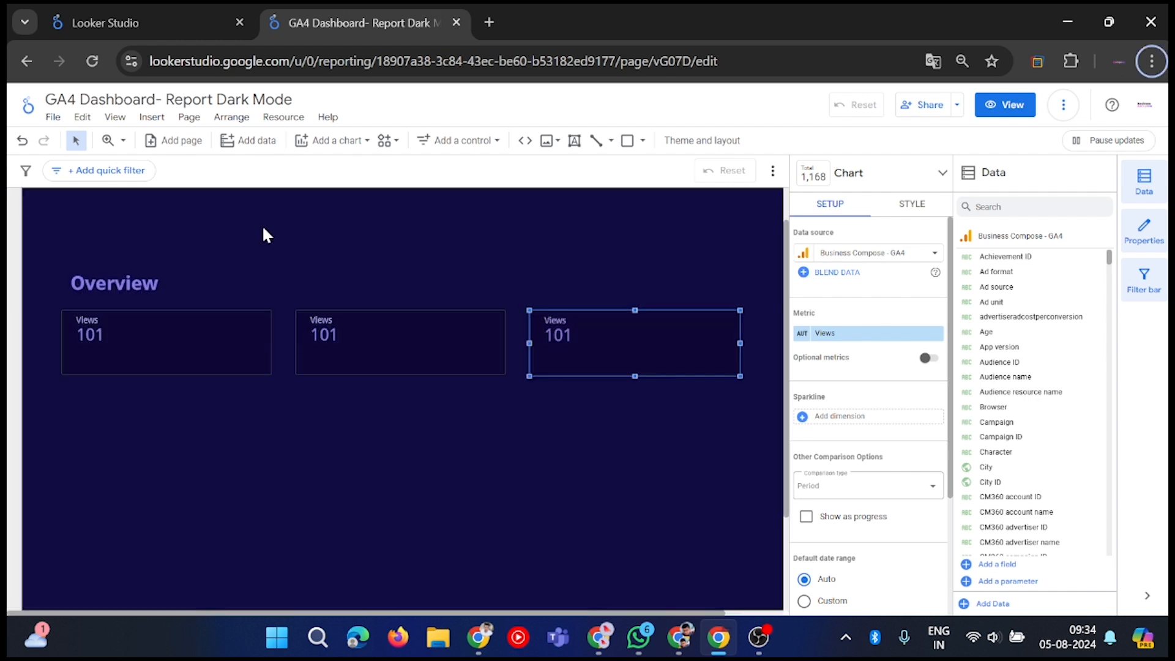
Shift the three scorecards together slightly to the left and nudge the Overview heading left to match.
click(393, 274)
click(233, 325)
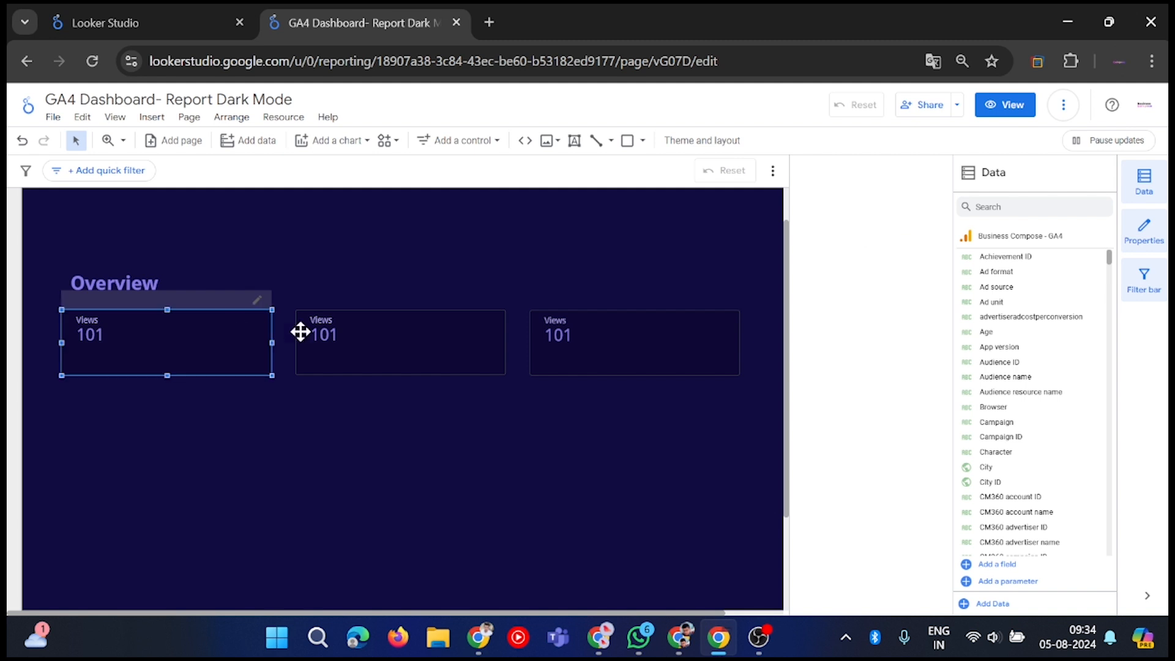
shift+click(302, 331)
shift+click(622, 339)
drag(624, 341, 601, 347)
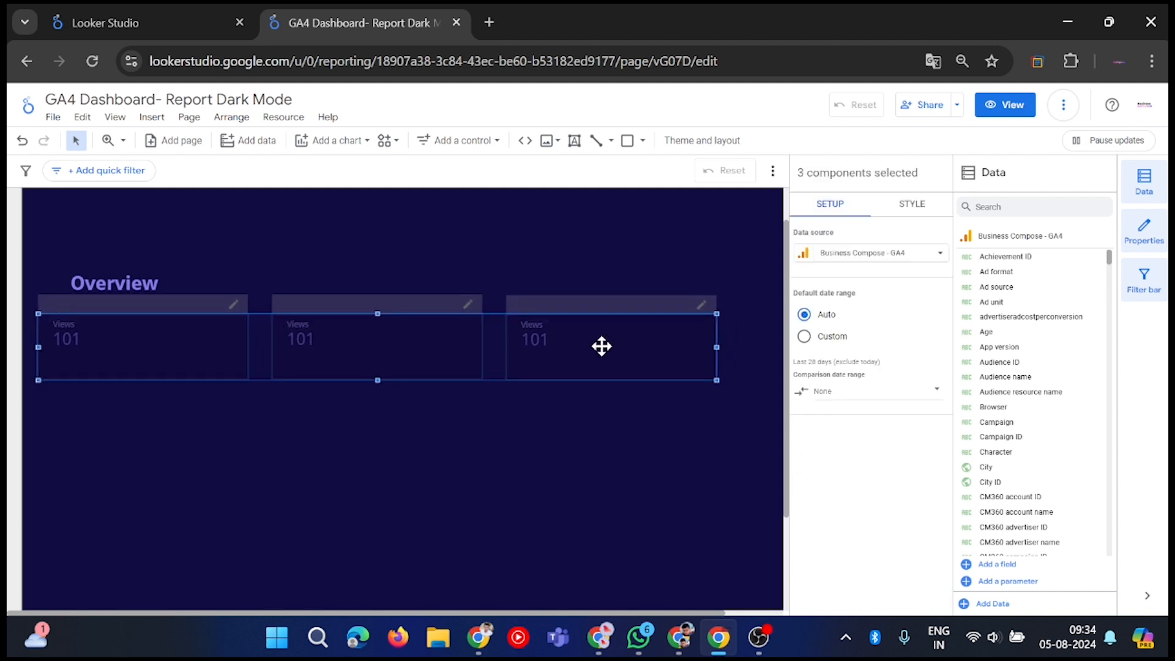
click(602, 343)
drag(117, 295, 110, 295)
Select the first scorecard and look through the dimensions available in the Business Compose - GA4 data source.
click(111, 340)
click(913, 204)
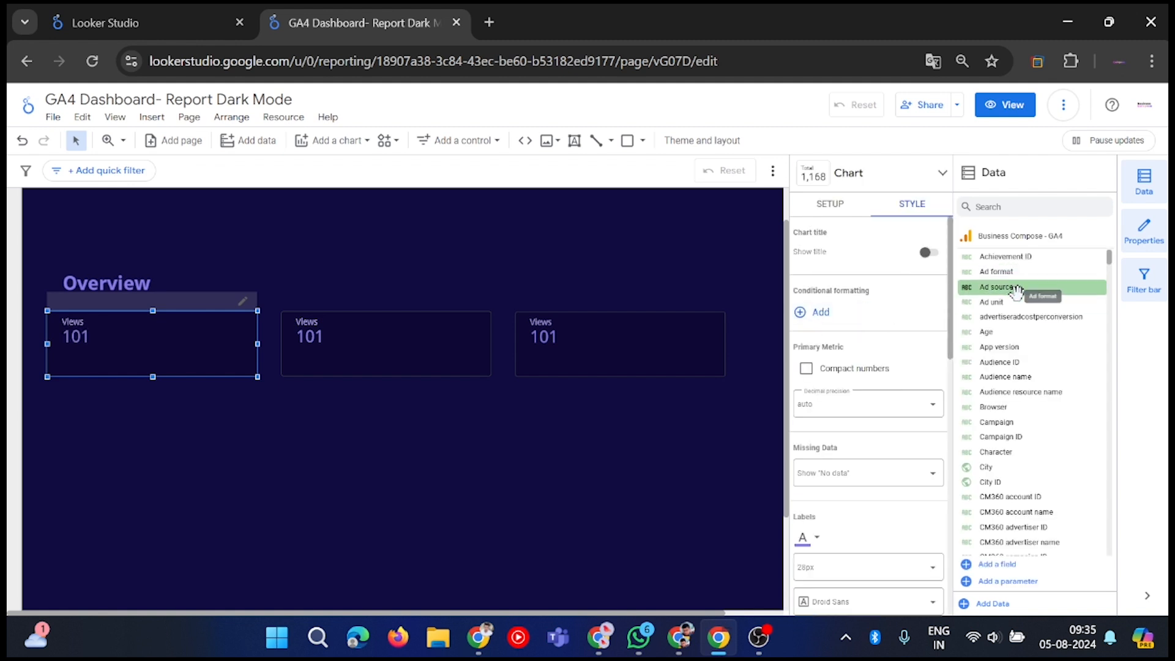
scroll(1018, 304, down, 5)
scroll(1055, 246, up, 4)
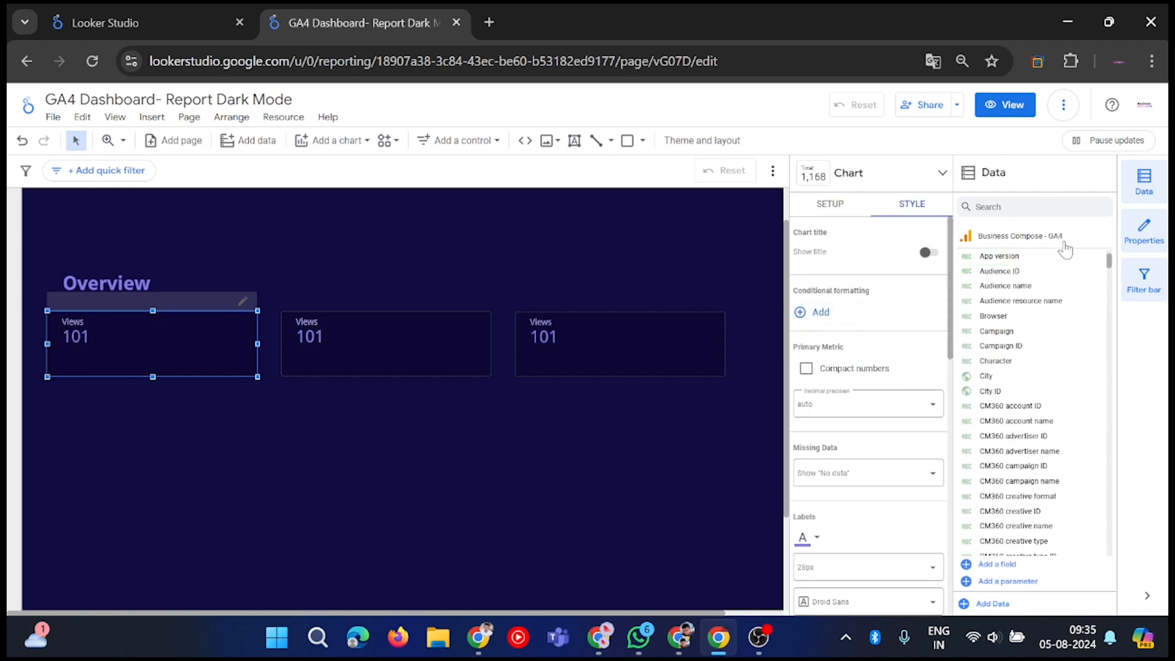
scroll(1059, 288, down, 10)
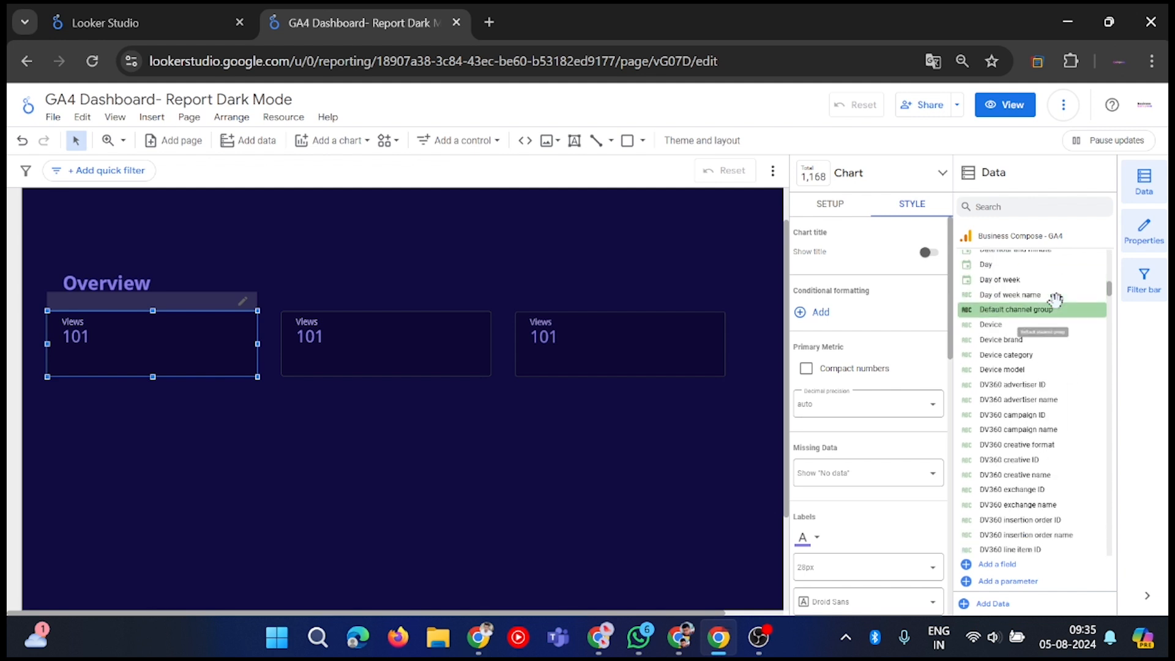
scroll(1055, 300, down, 3)
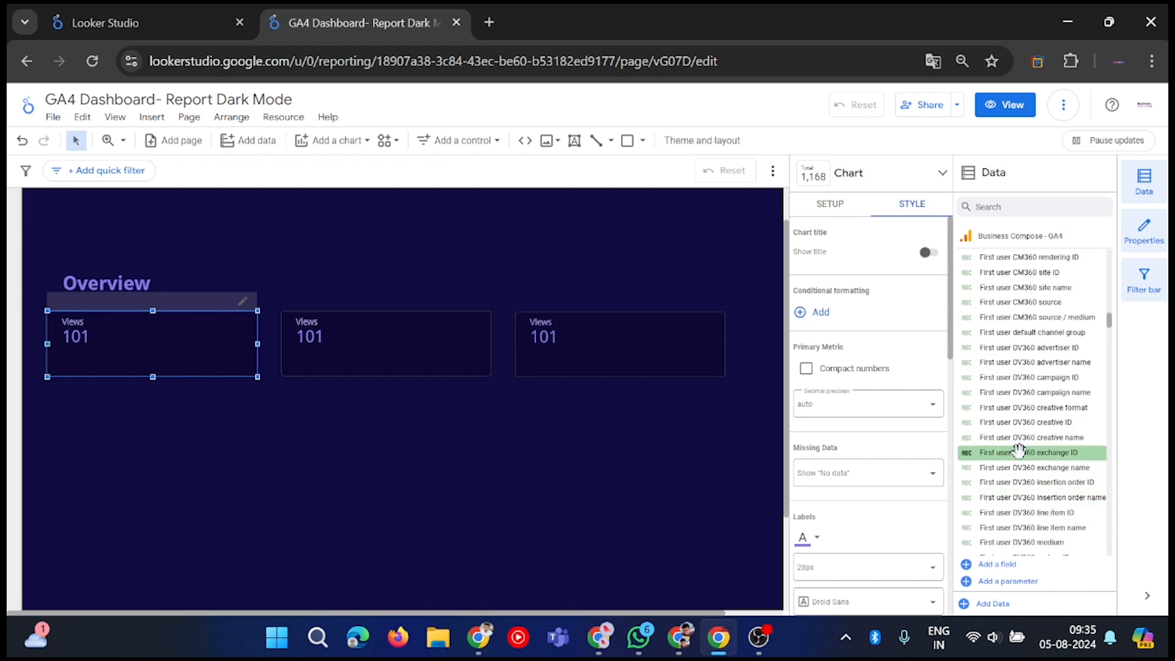
scroll(1034, 428, up, 8)
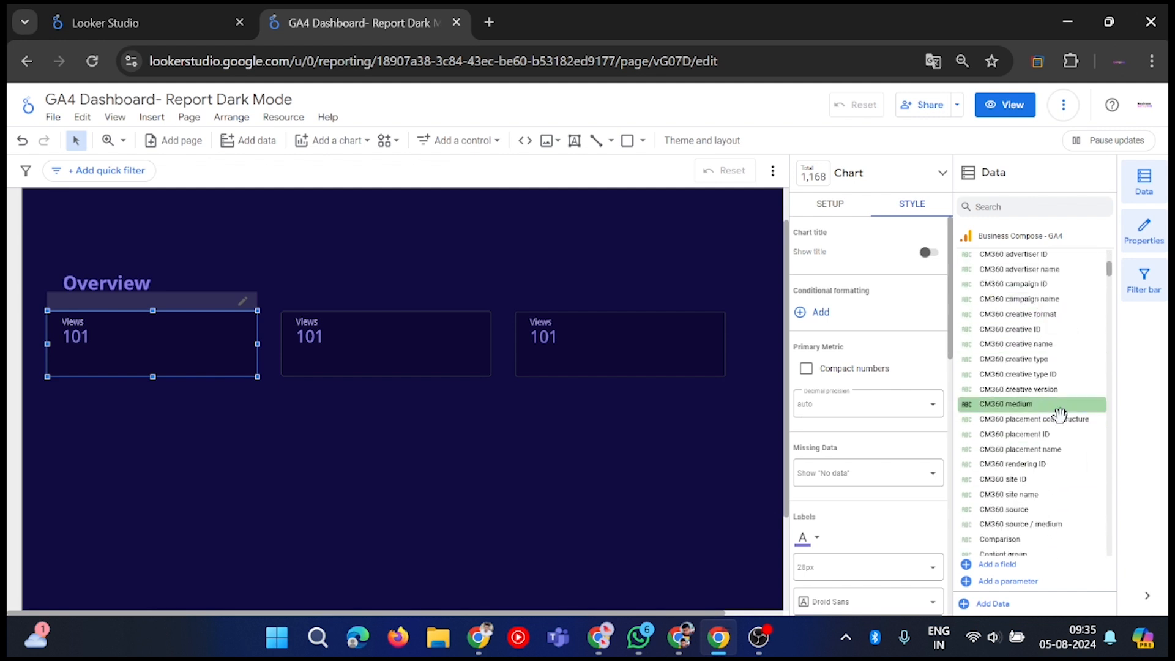
scroll(1059, 422, down, 1)
scroll(1060, 422, up, 10)
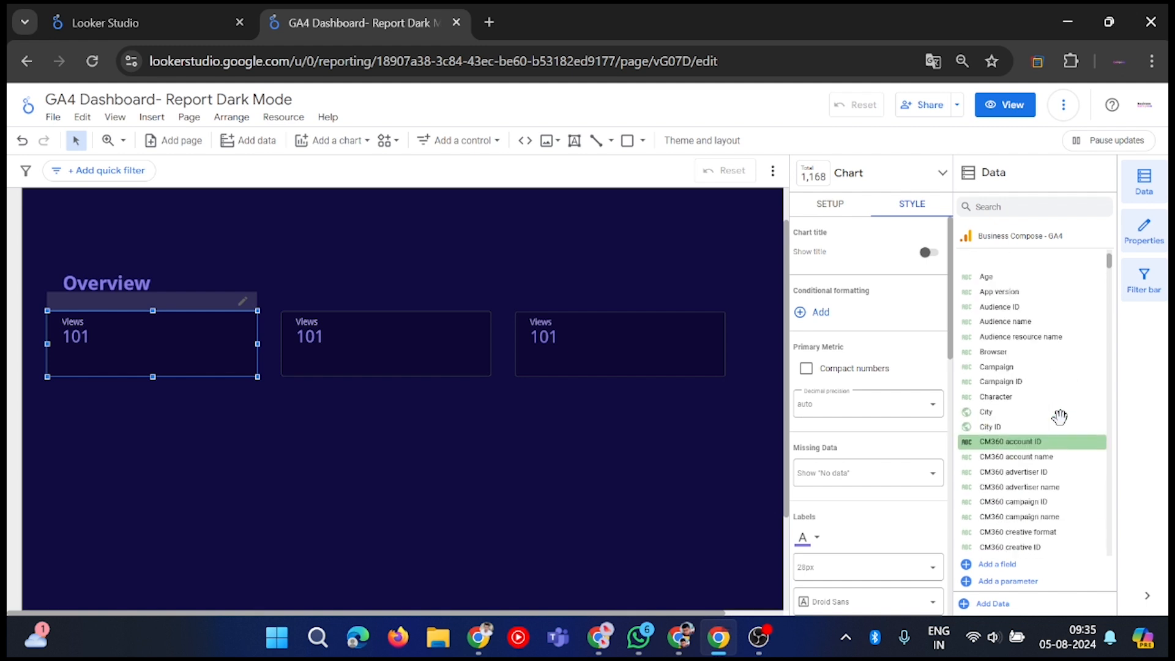
Add a date range control above the third scorecard and check its calendar without choosing any dates.
click(586, 260)
click(464, 141)
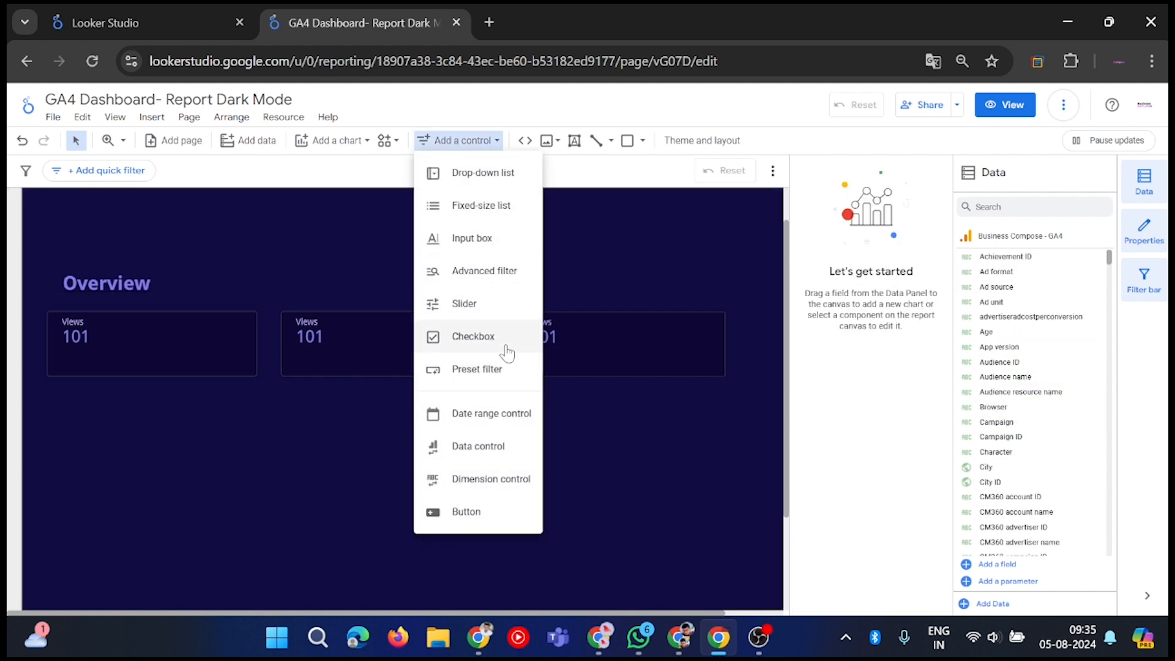
click(506, 413)
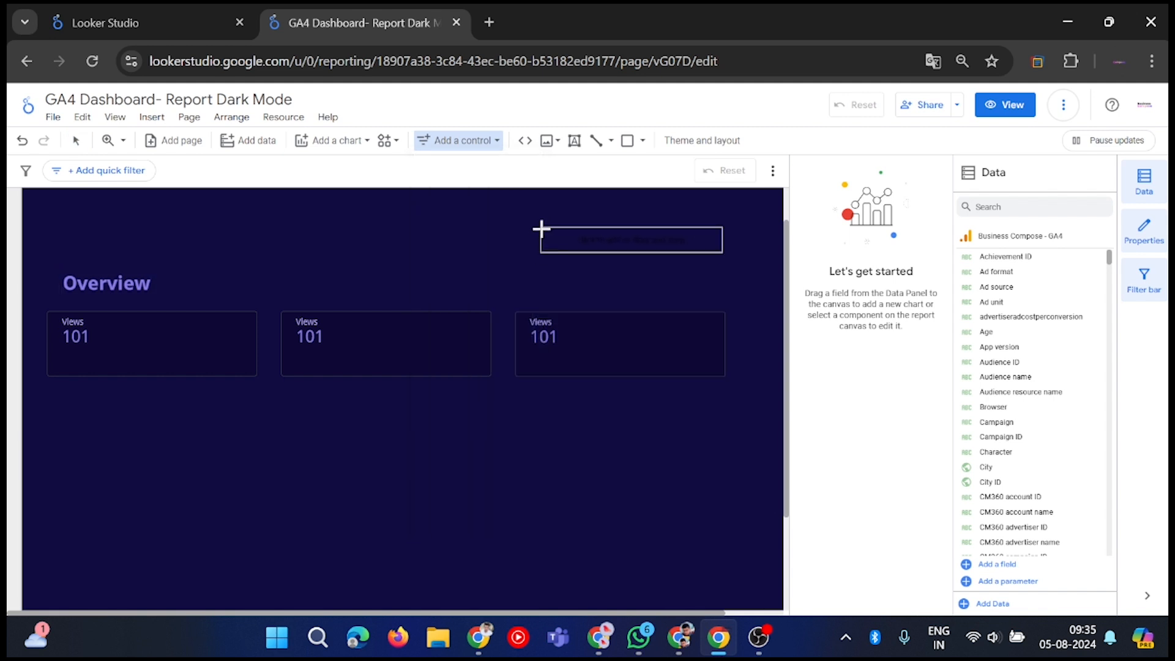
click(542, 229)
click(690, 251)
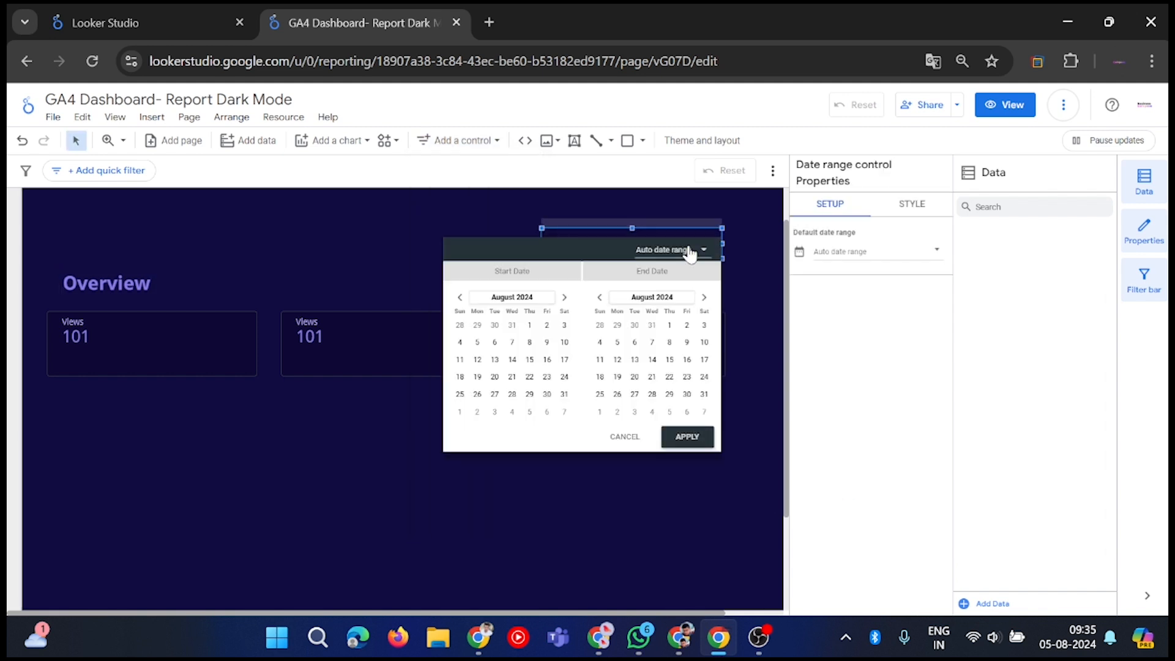
click(412, 211)
Change the first scorecard's metric to Total users.
click(187, 342)
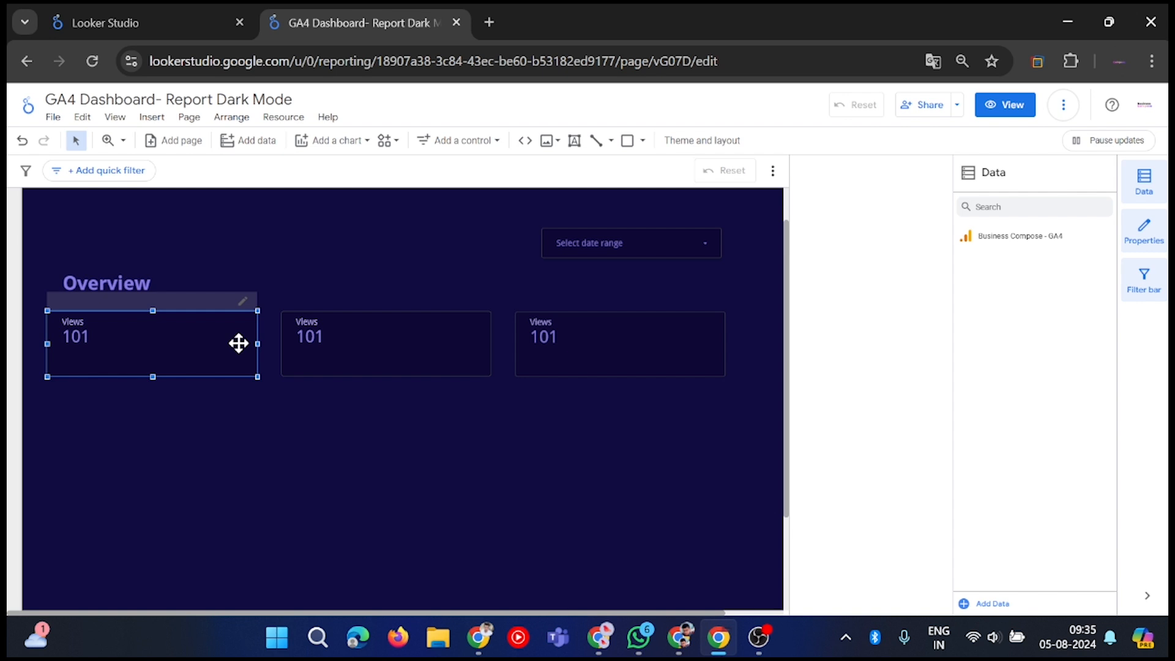
click(871, 334)
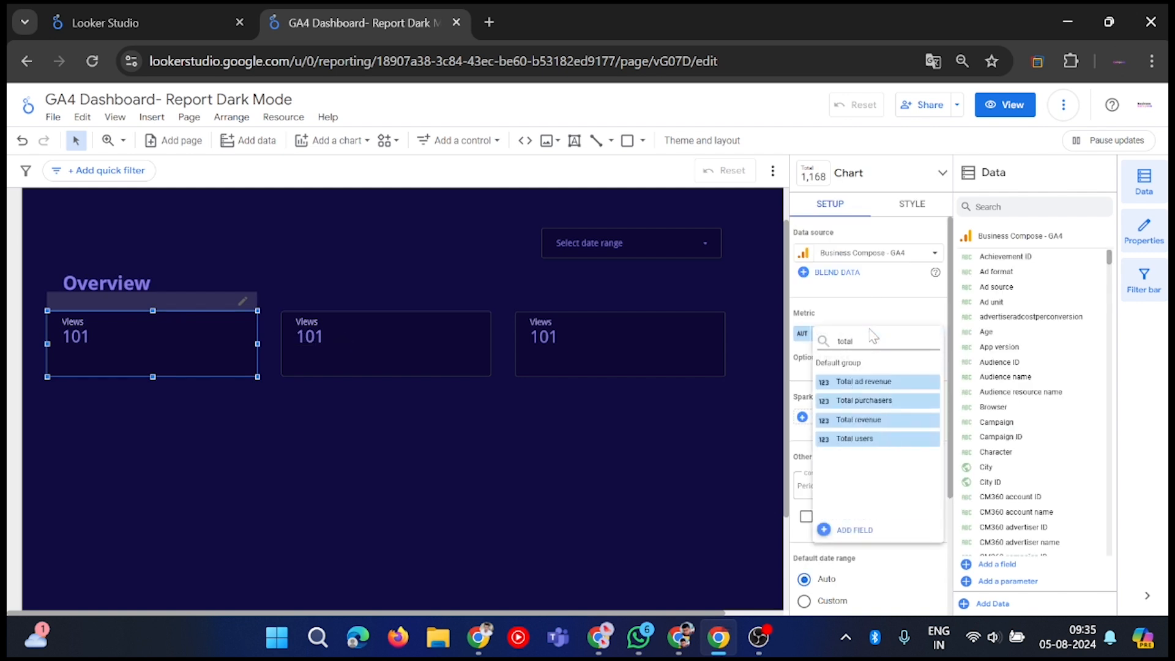
click(880, 438)
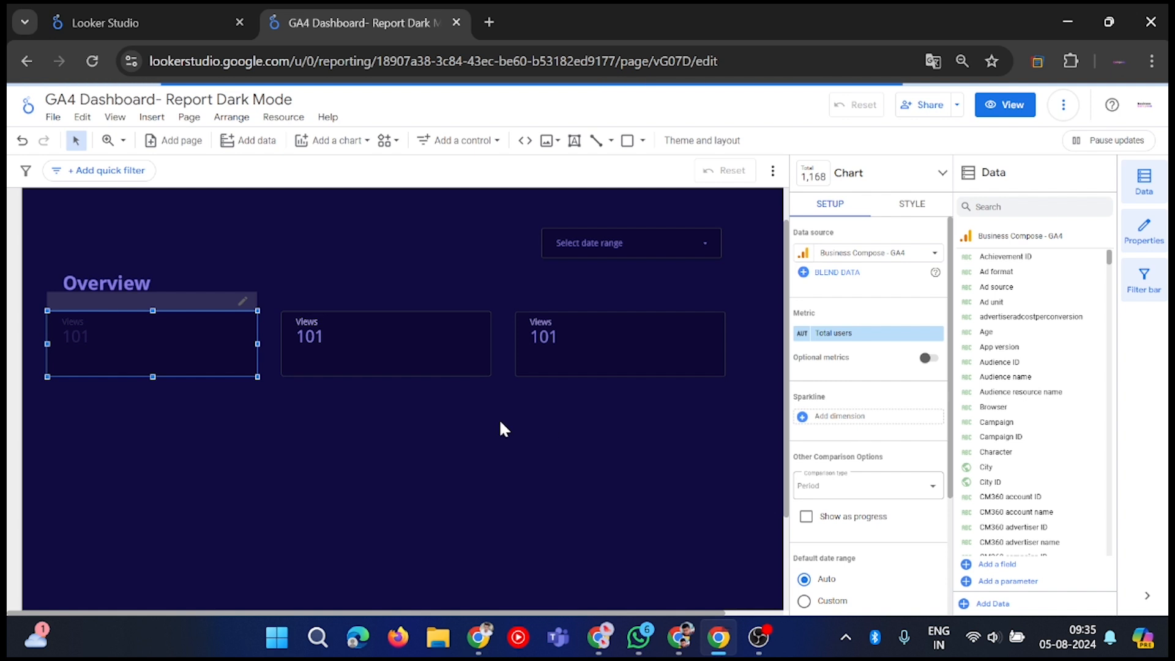
Change the middle scorecard's metric to Bounce rate.
click(383, 349)
click(839, 335)
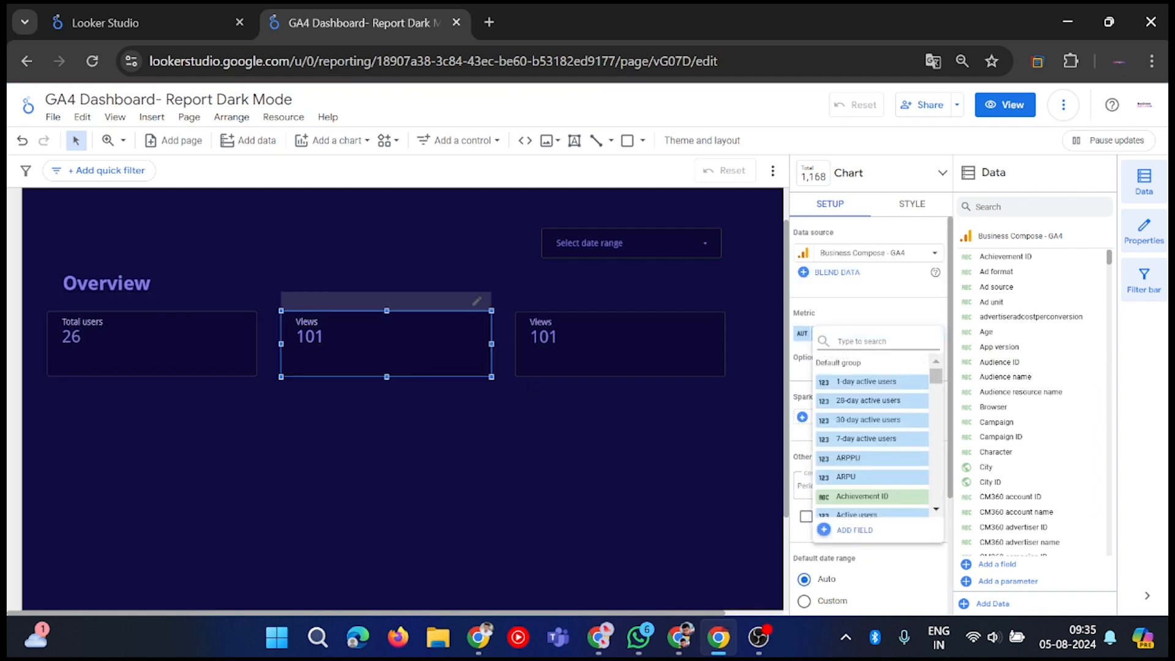
text(bounce)
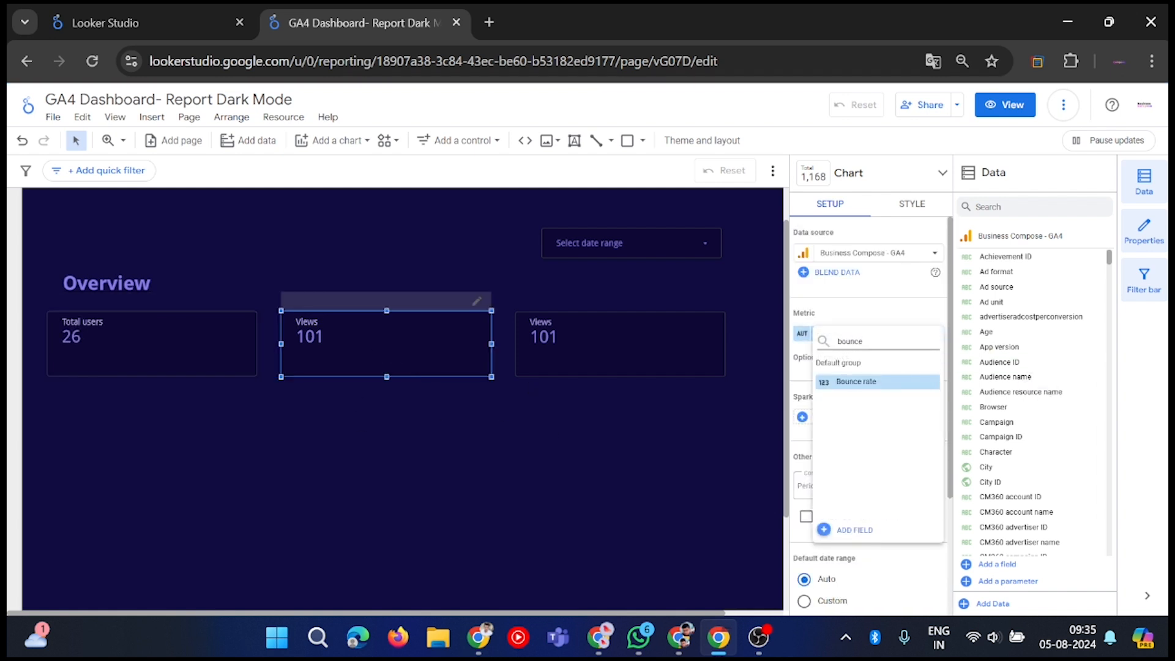
click(875, 381)
Change the third scorecard's metric to New users.
click(616, 338)
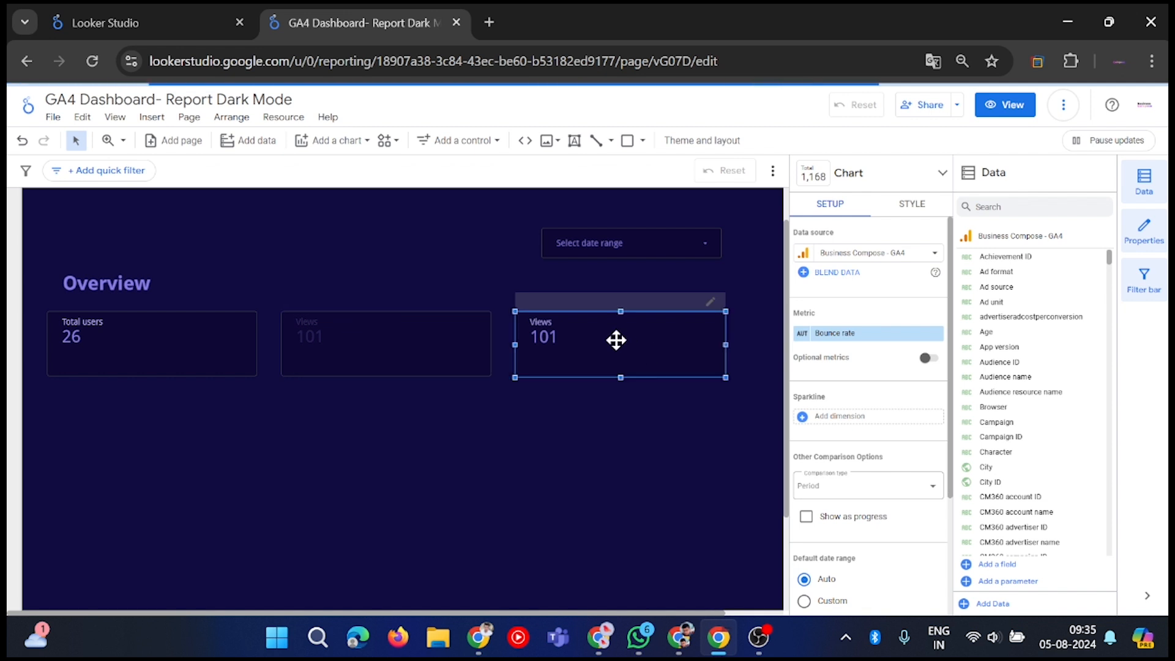
click(872, 333)
text(new)
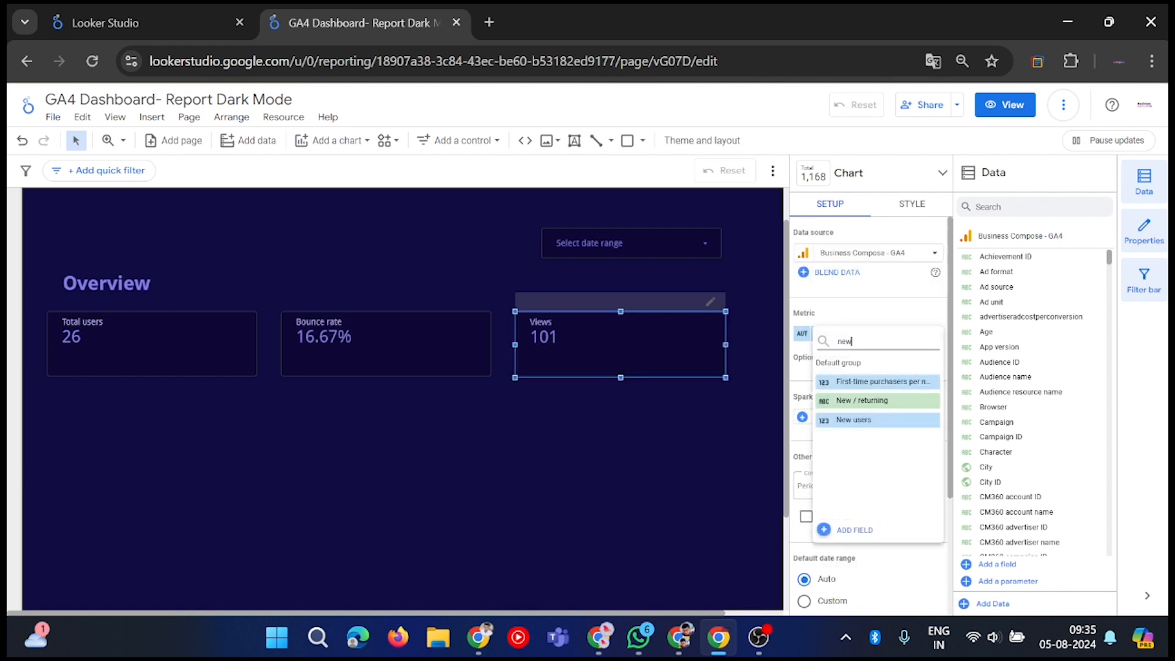
text( user)
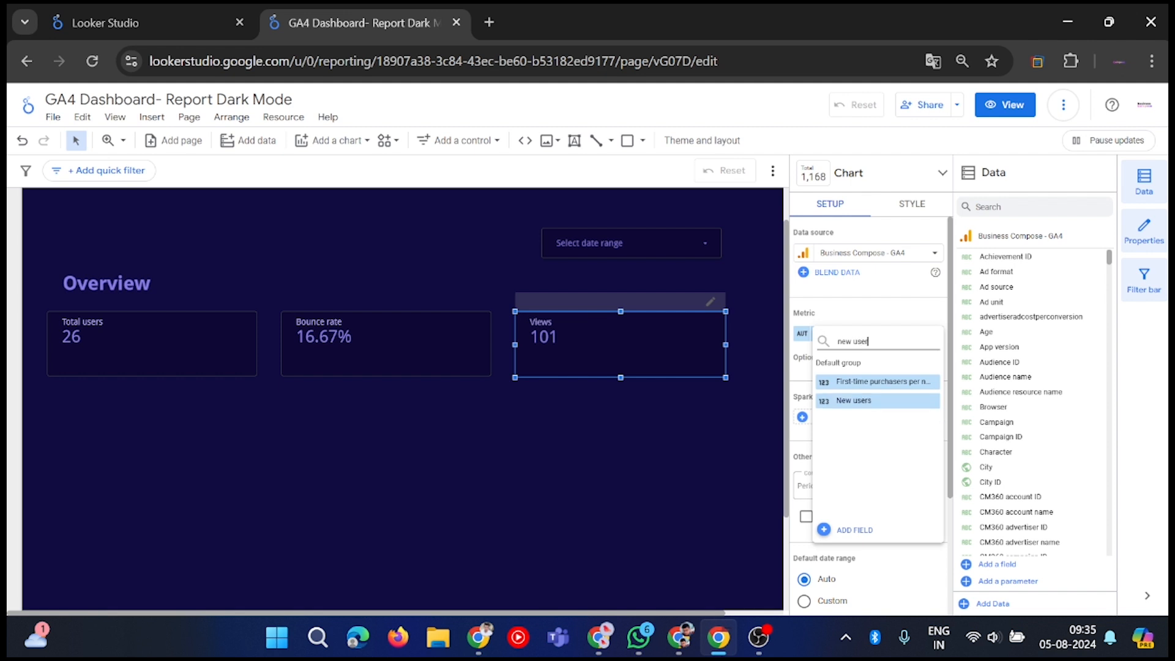
click(875, 400)
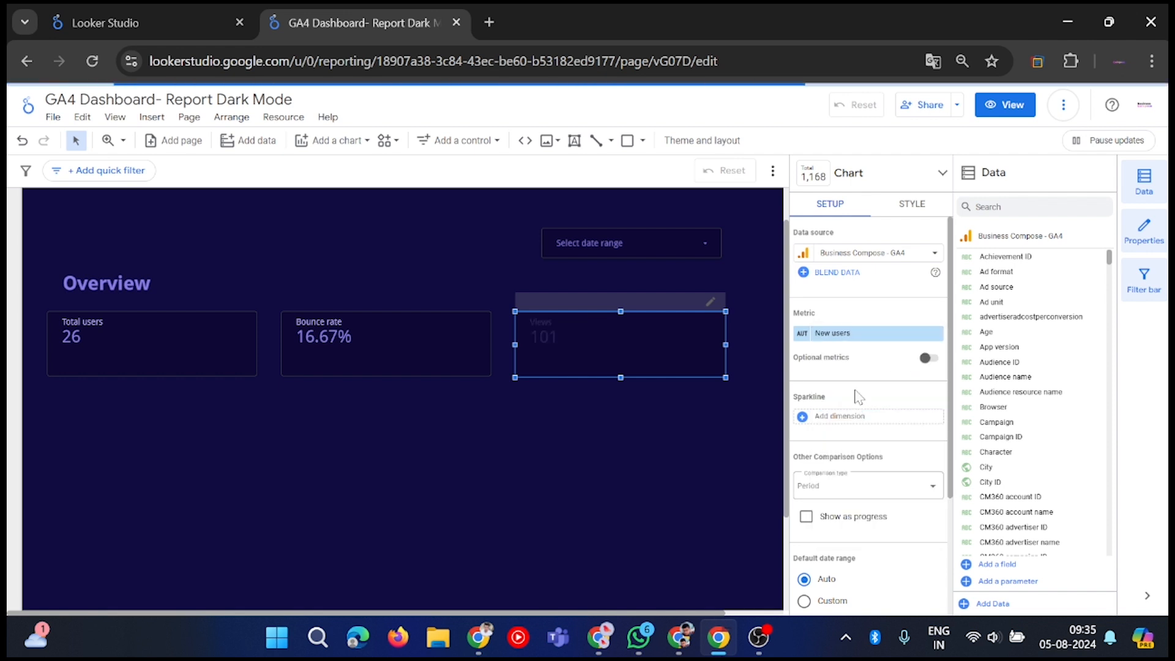
click(649, 450)
Raise the Overview heading level with the date range control, shift the three scorecards up and align them vertically to the middle.
scroll(583, 472, down, 2)
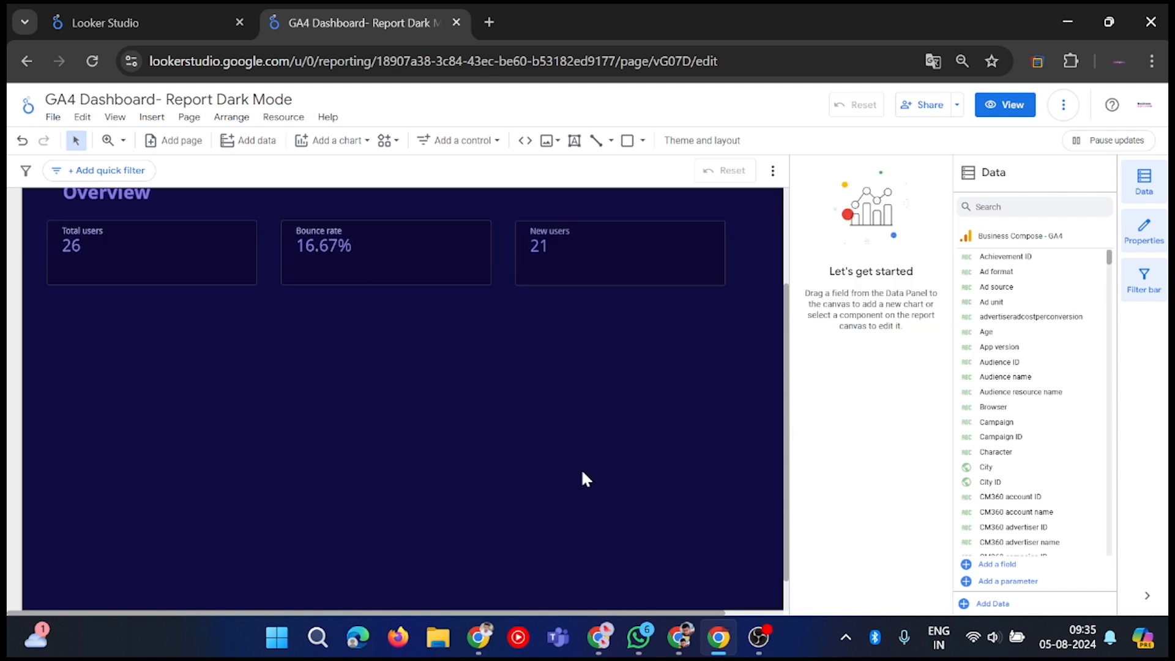
scroll(244, 398, up, 2)
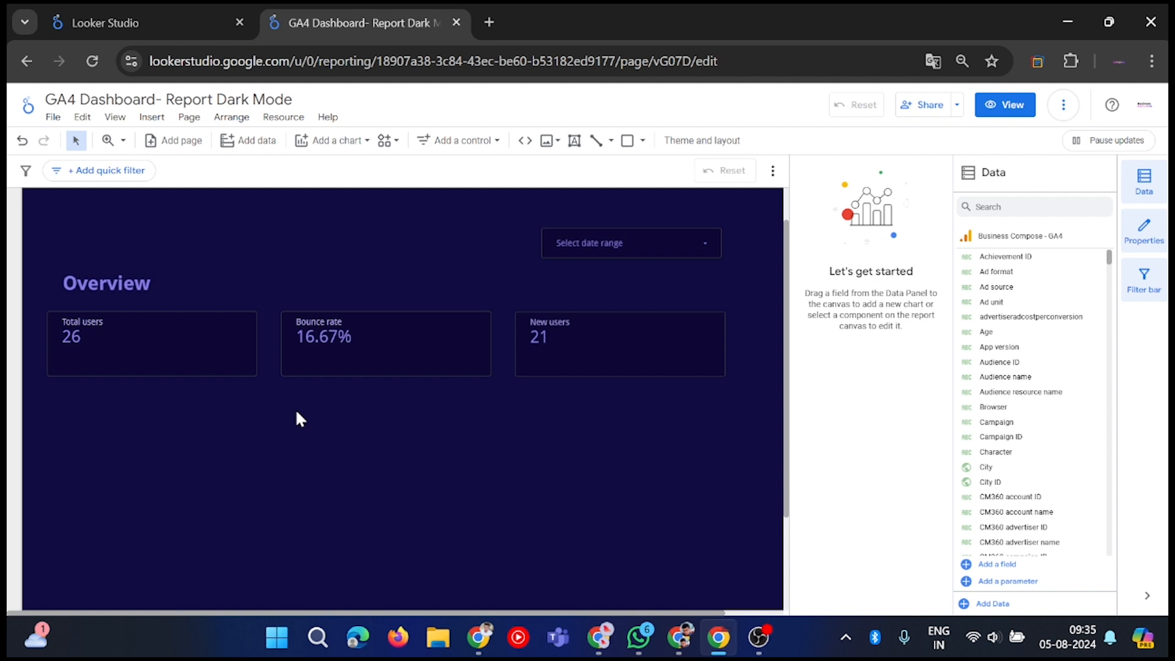
click(115, 283)
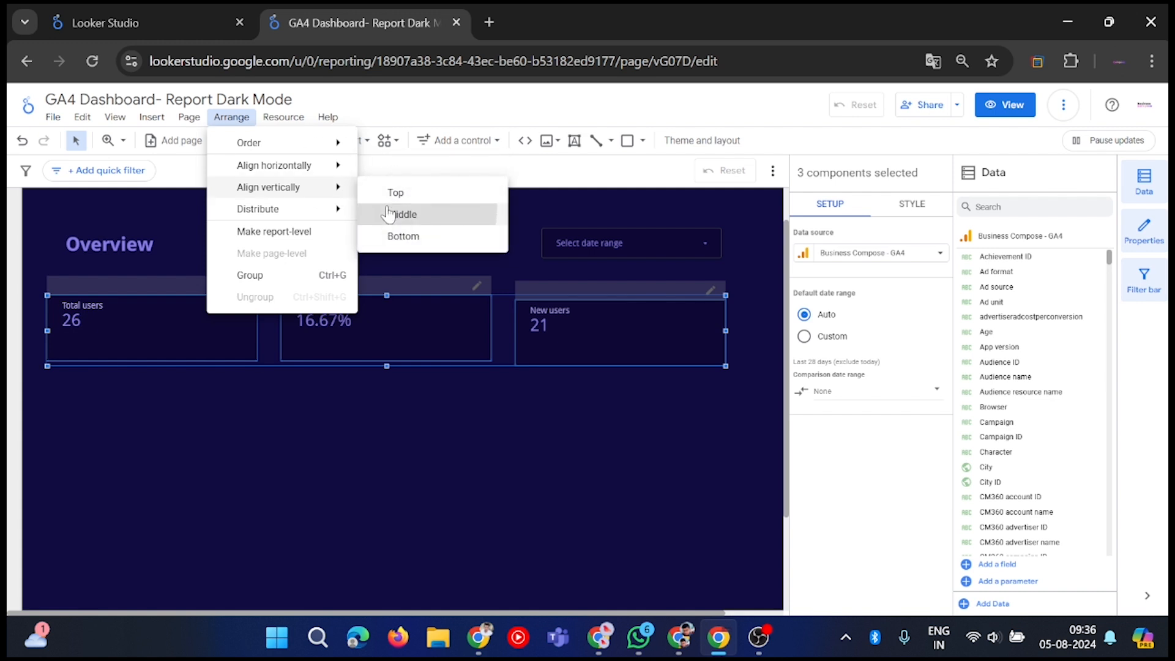
click(401, 214)
click(393, 453)
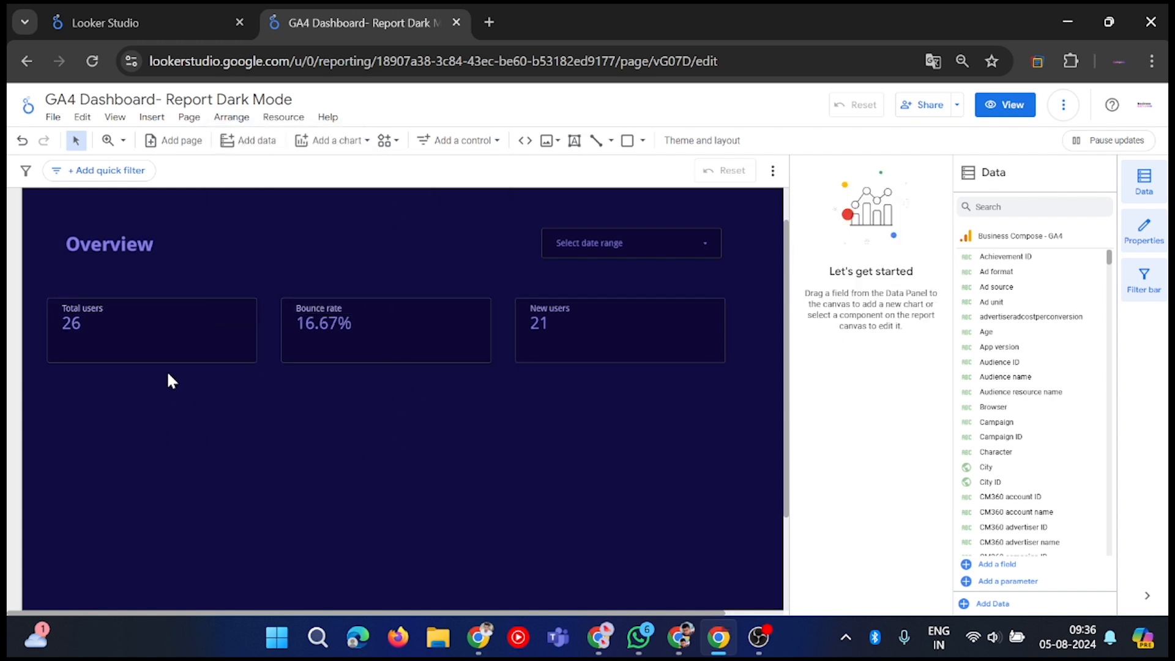
Add a time series chart below the scorecards and widen it to nearly twice its width.
click(314, 147)
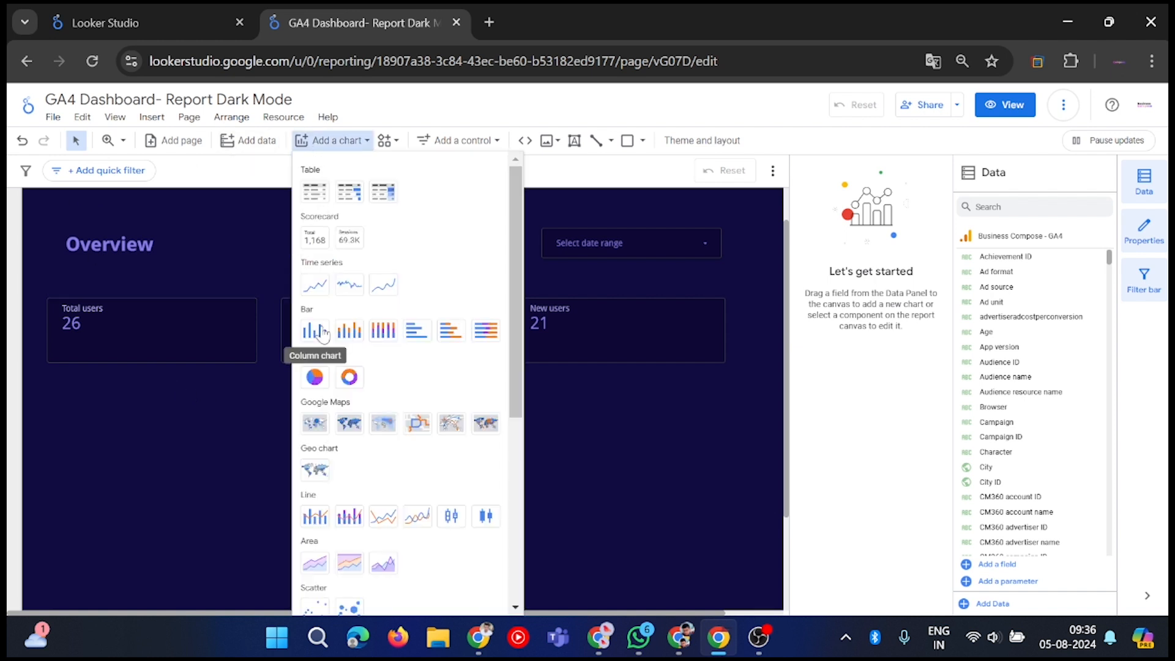
click(315, 286)
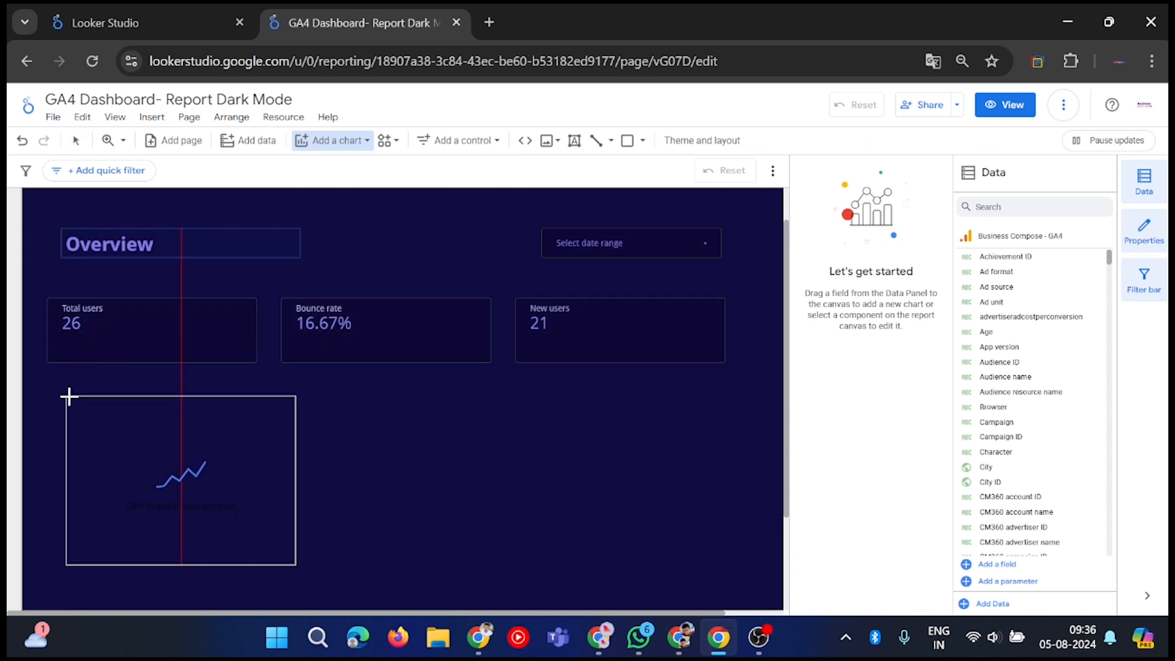
key(Escape)
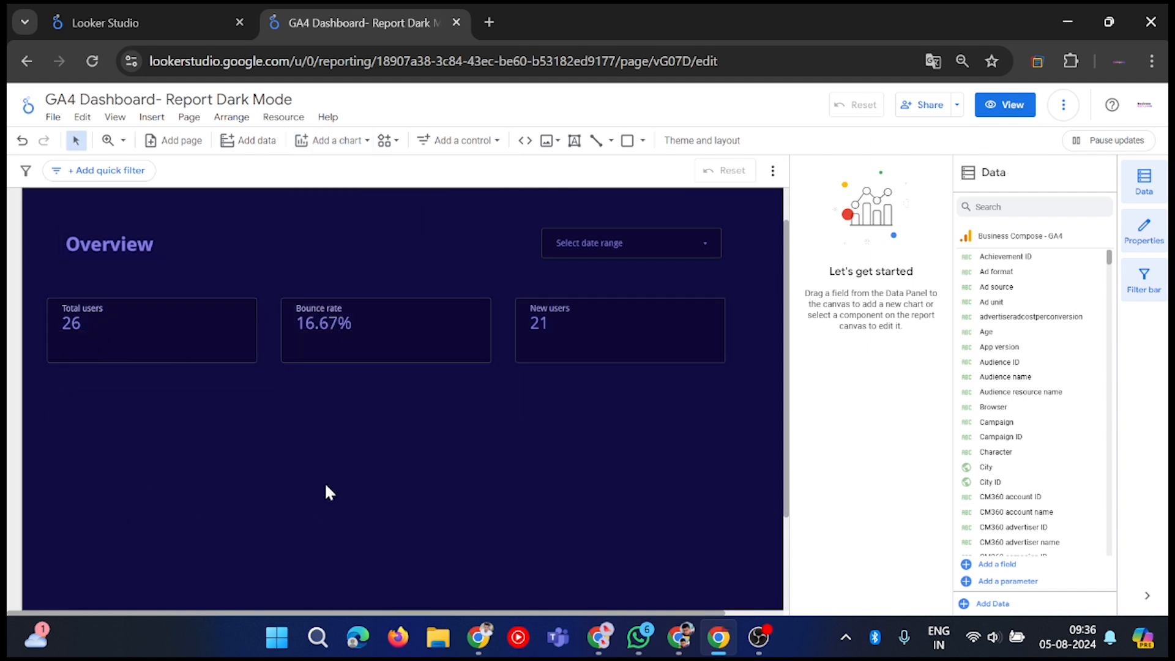
scroll(432, 415, down, 1)
drag(292, 396, 477, 394)
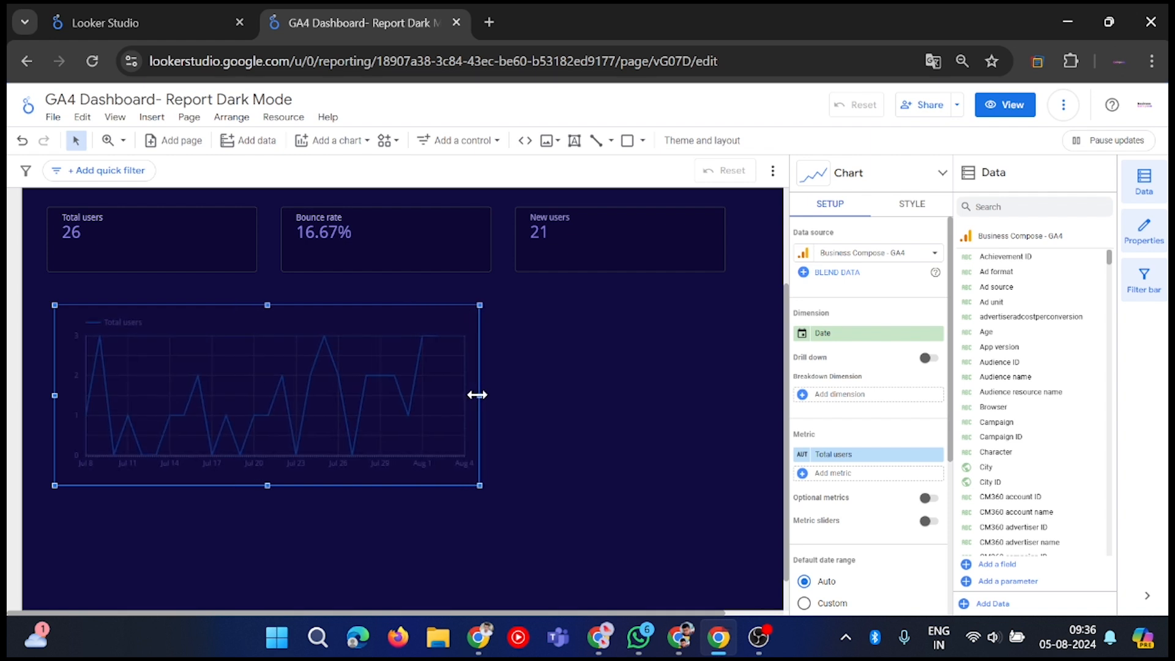
click(618, 566)
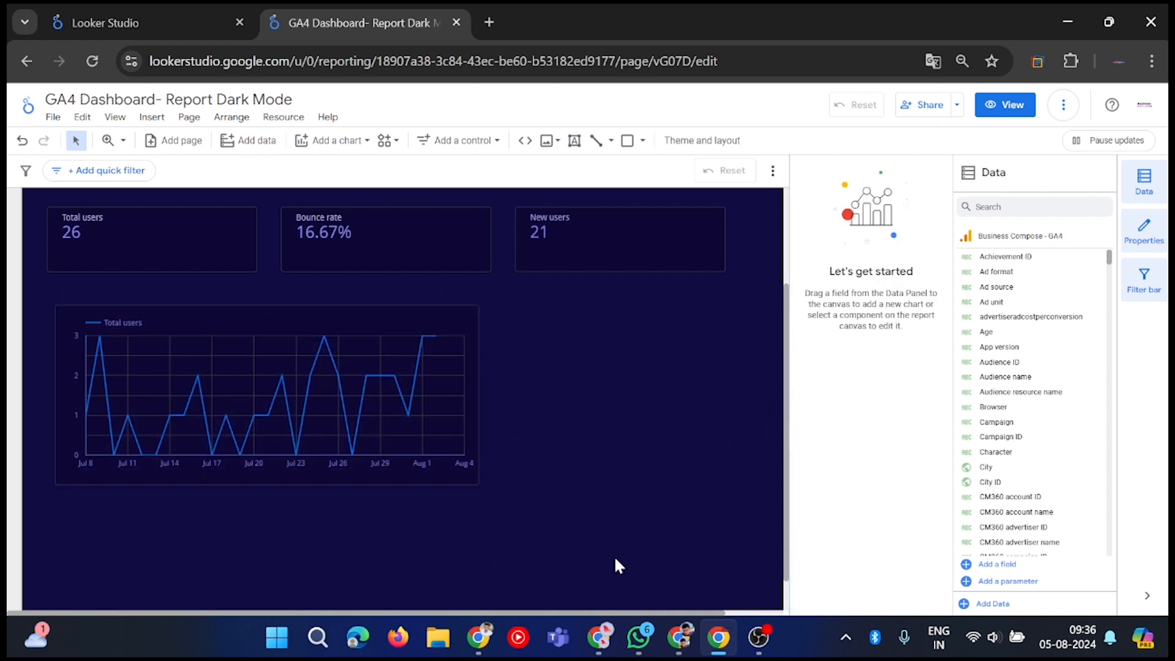
Turn on data labels for the time series chart and make its line smooth.
click(218, 322)
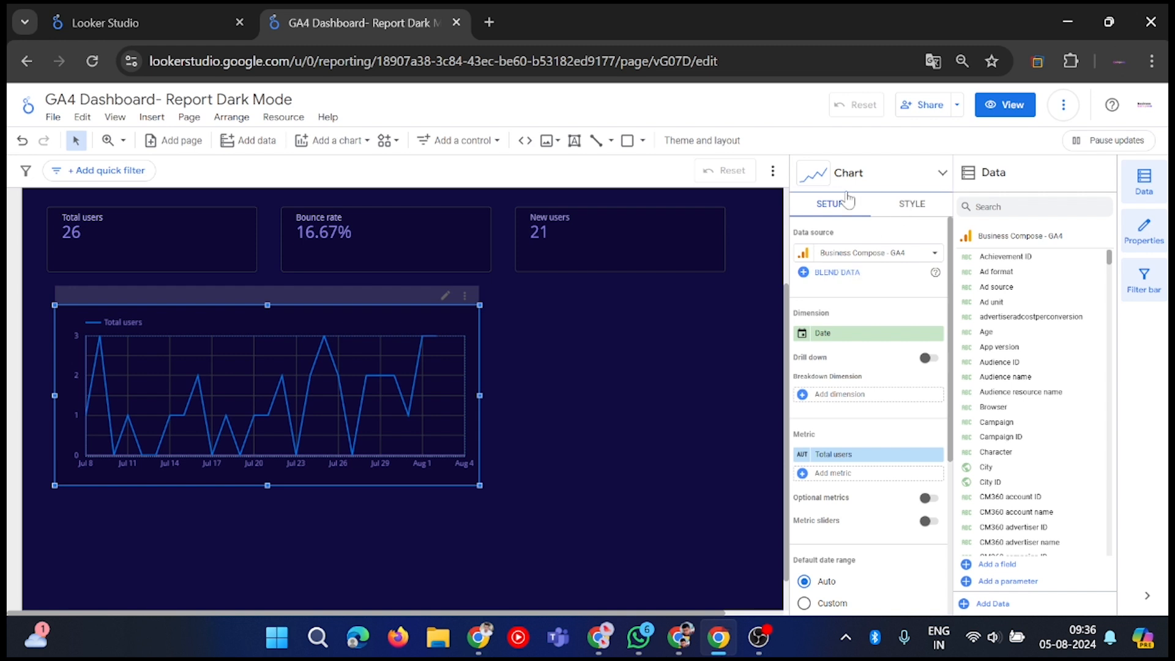
click(904, 207)
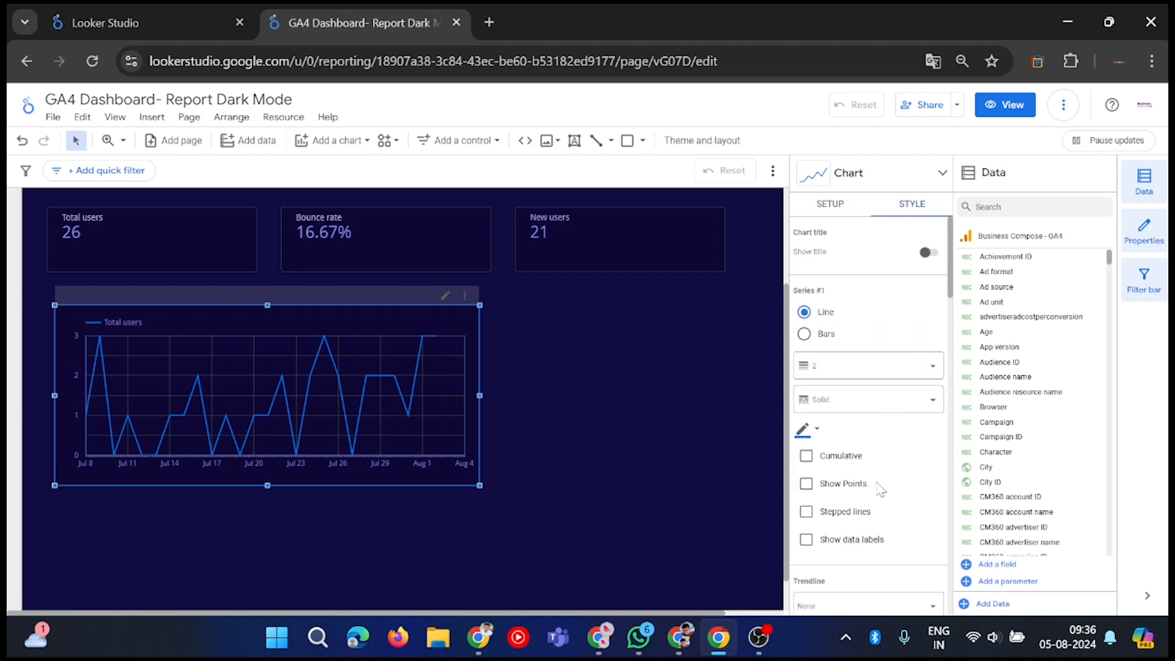
click(856, 531)
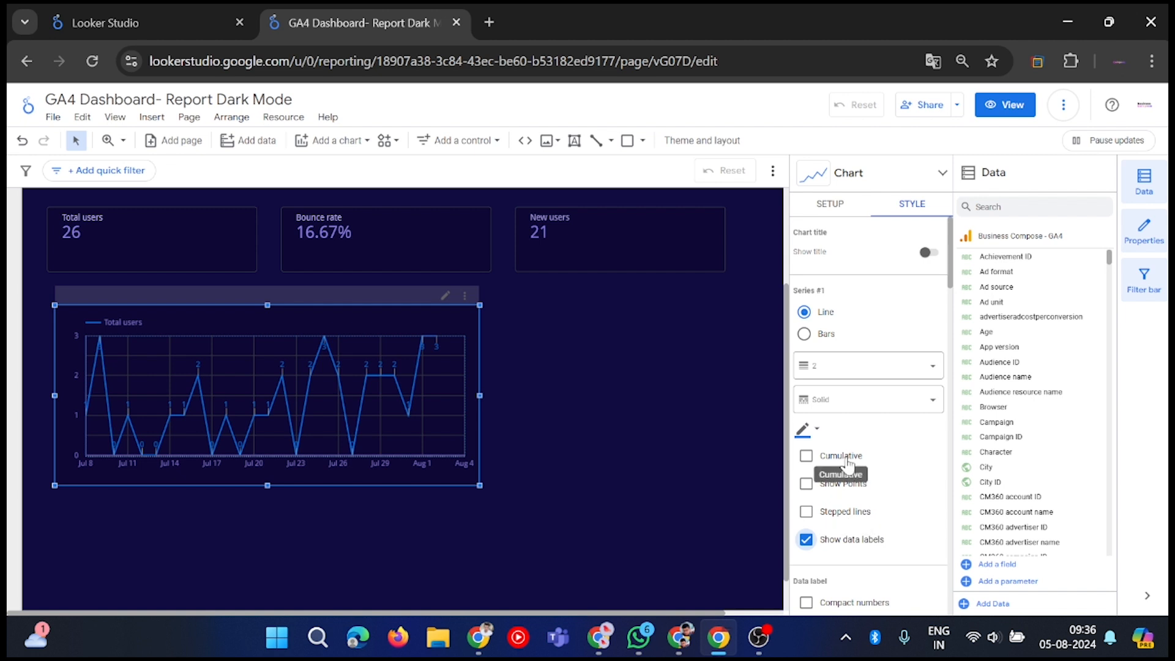
scroll(864, 445, down, 3)
scroll(866, 440, down, 5)
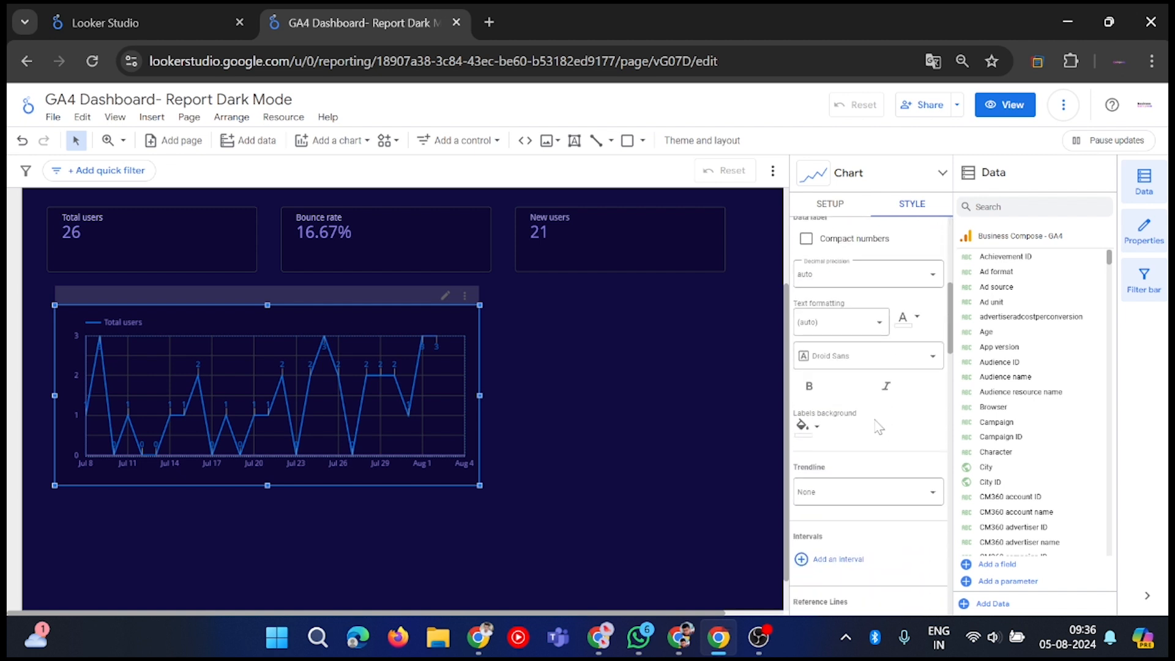
scroll(874, 432, down, 4)
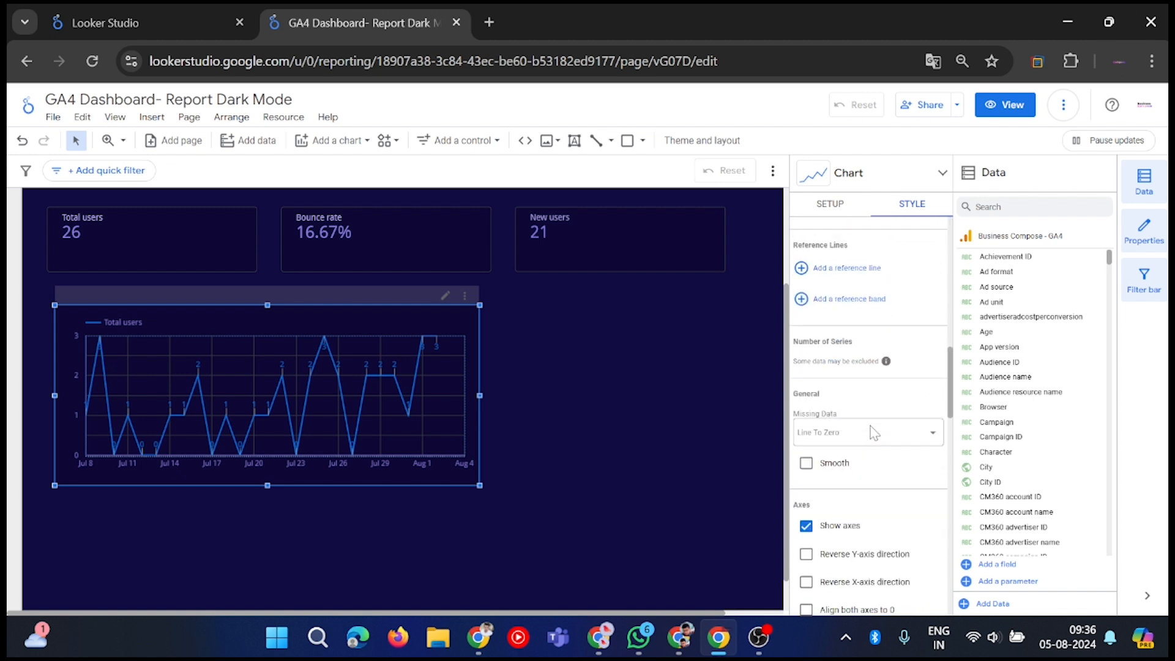
click(841, 460)
Show the axis titles on the left Y-axis and the X-axis of the time series chart.
scroll(851, 416, up, 10)
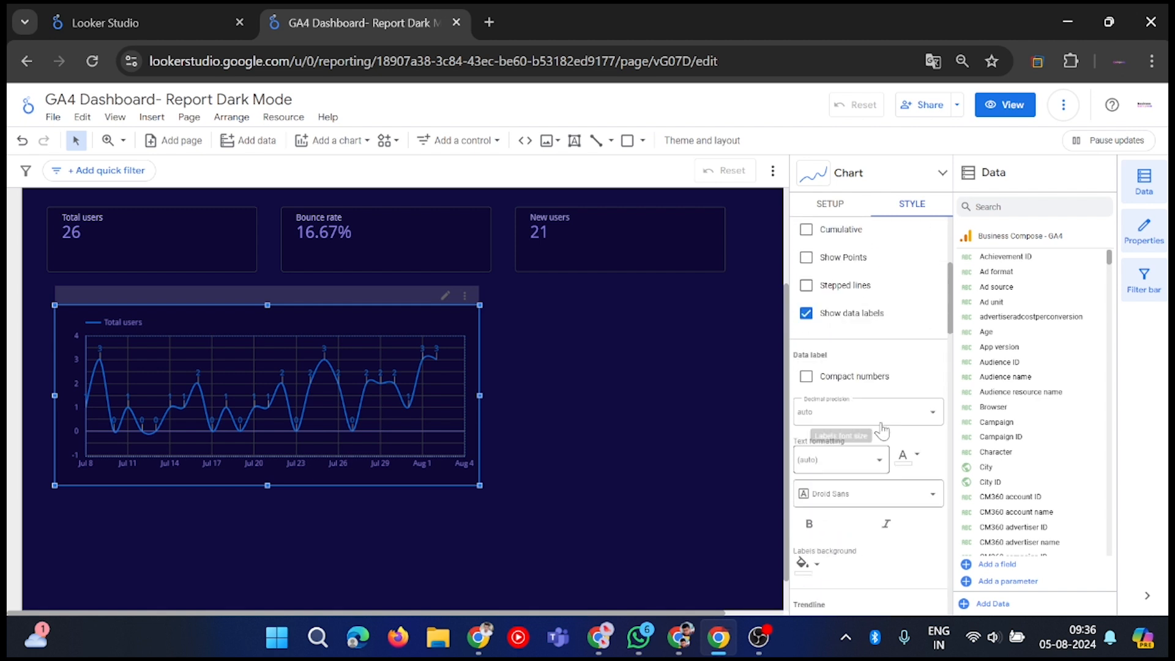
scroll(849, 363, down, 8)
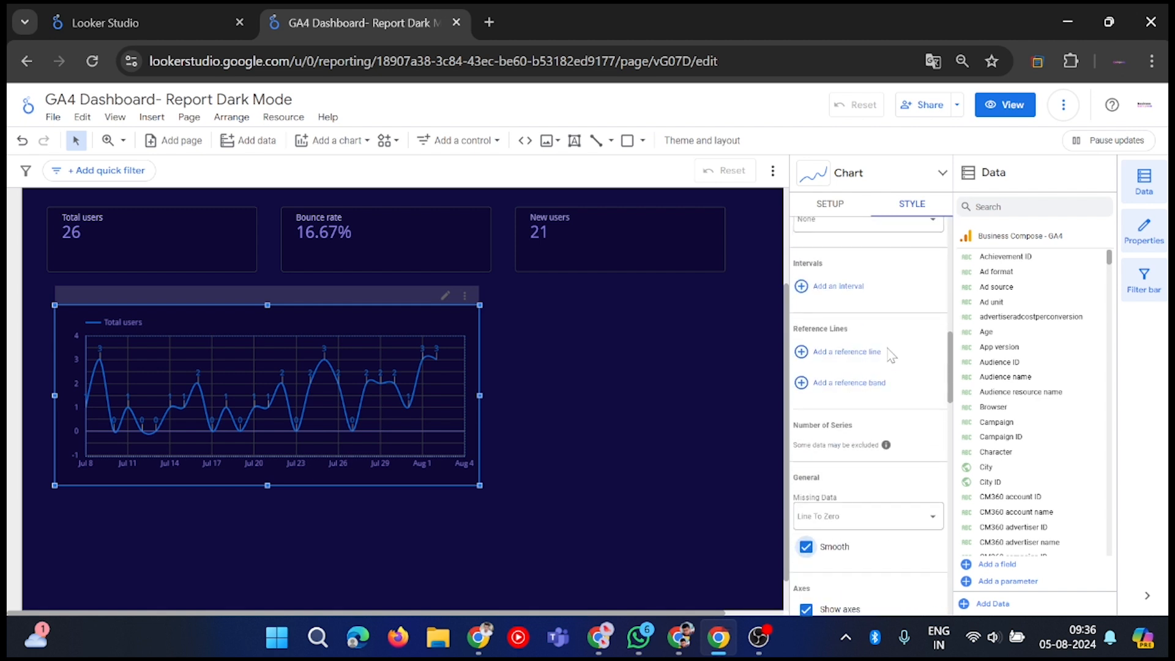
scroll(892, 357, down, 4)
scroll(888, 358, down, 3)
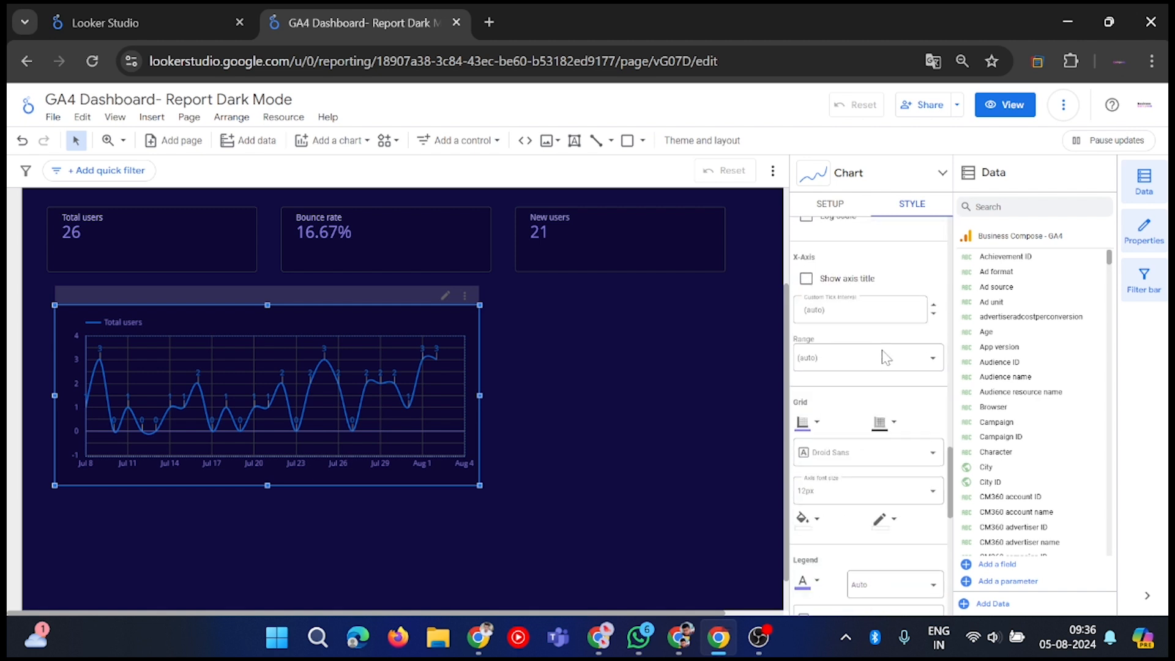
click(826, 313)
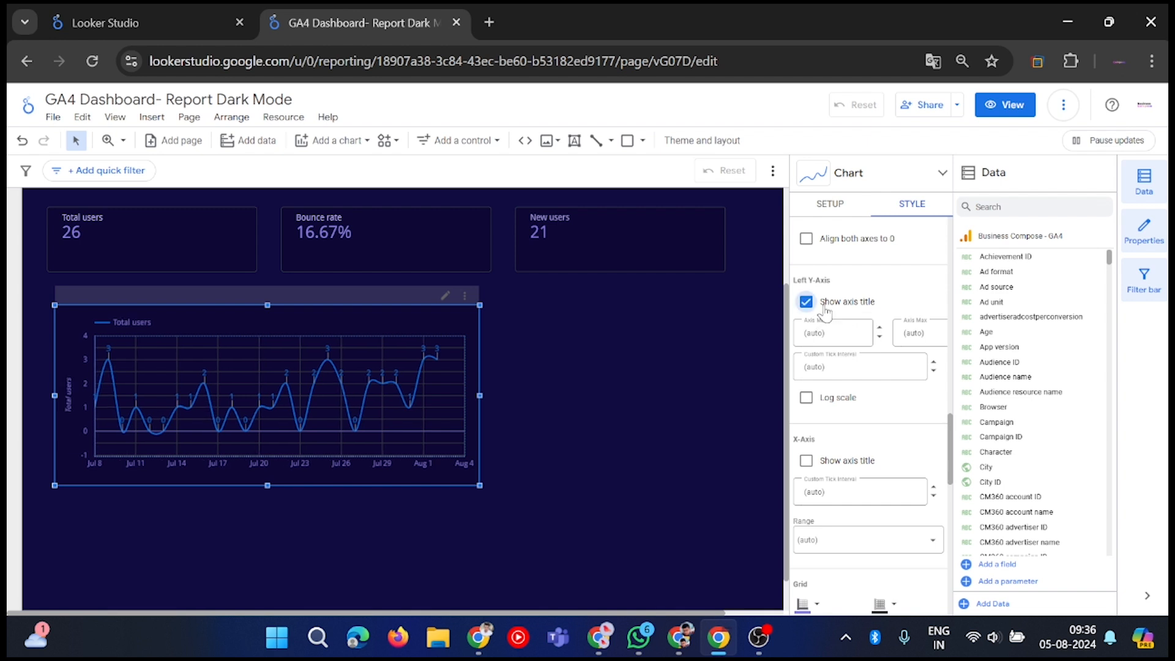
click(808, 401)
click(808, 401)
click(806, 461)
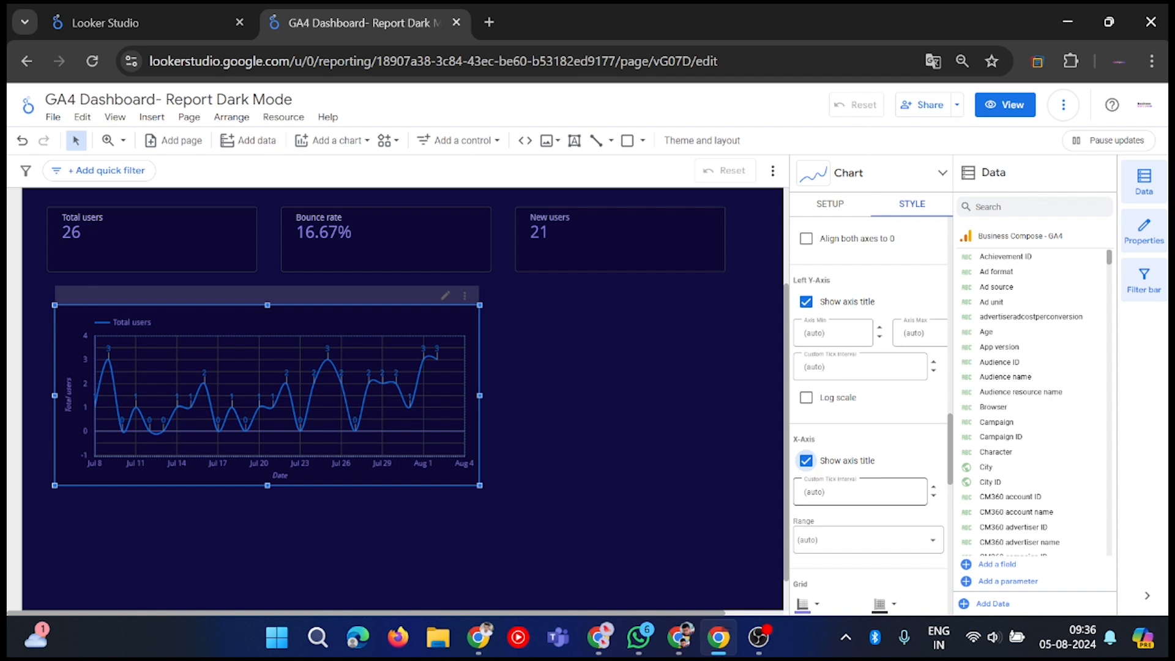
scroll(867, 453, up, 10)
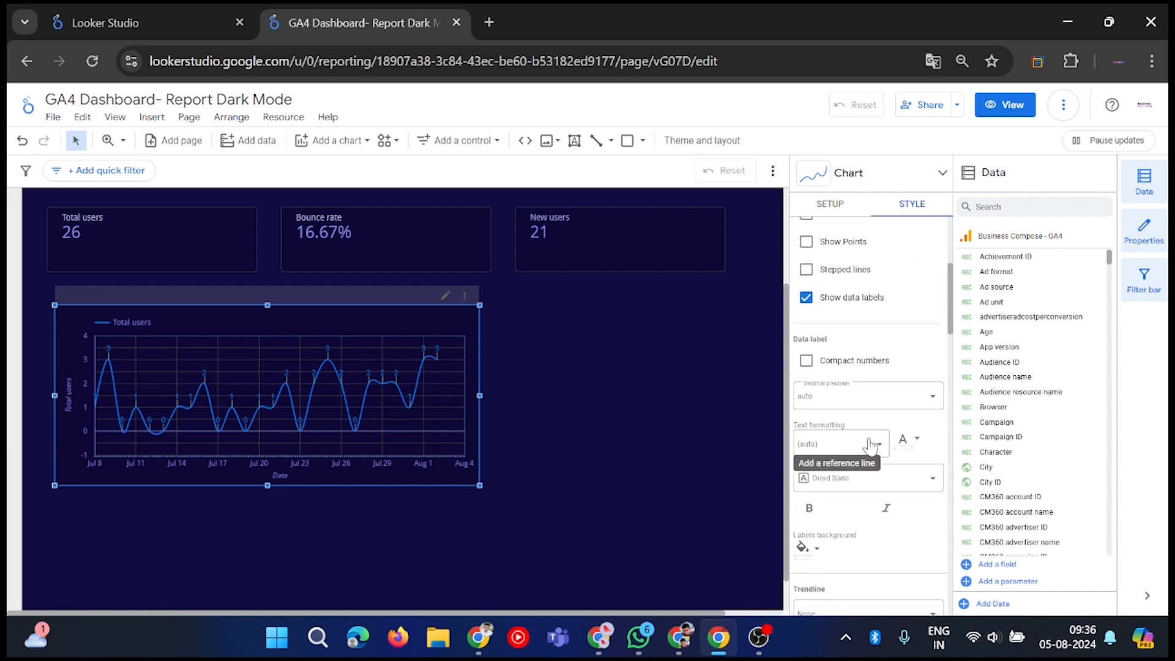
scroll(881, 366, up, 2)
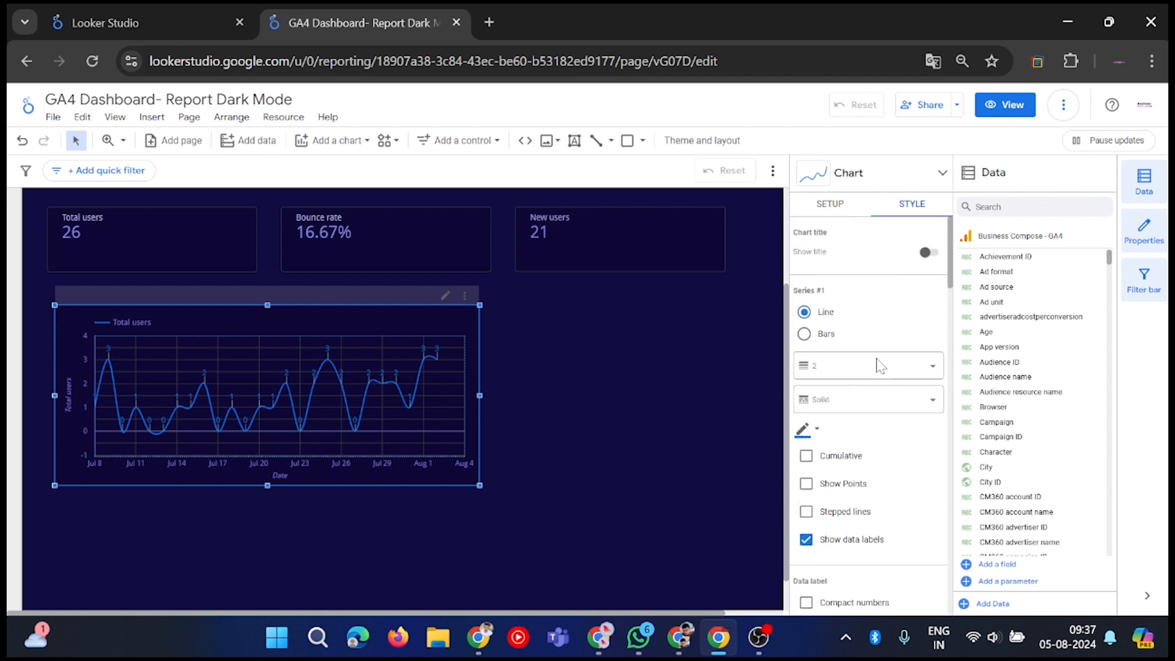
Move the time series chart slightly down and line it up with the left edge of the first scorecard.
click(539, 383)
mouse_move(230, 367)
mouse_down()
mouse_move(228, 389)
mouse_move(230, 373)
mouse_up()
scroll(454, 416, up, 3)
scroll(120, 239, down, 2)
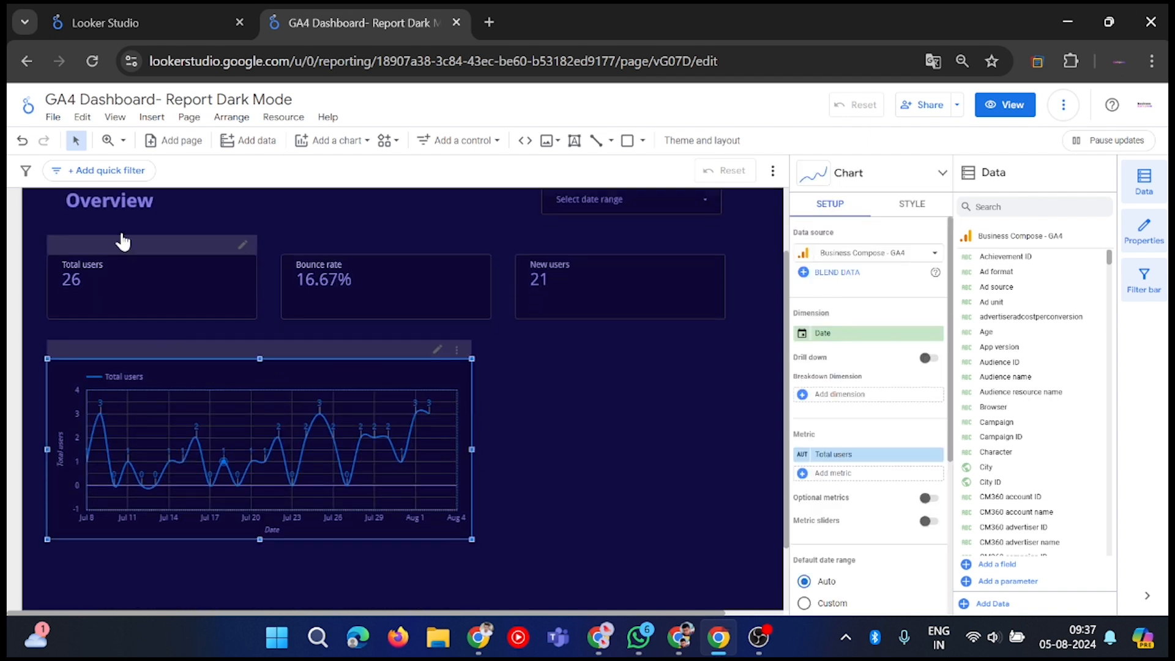
Place a copy of the Overview heading between the scorecards and the time series chart, nudging the chart down to make room.
click(136, 221)
click(140, 206)
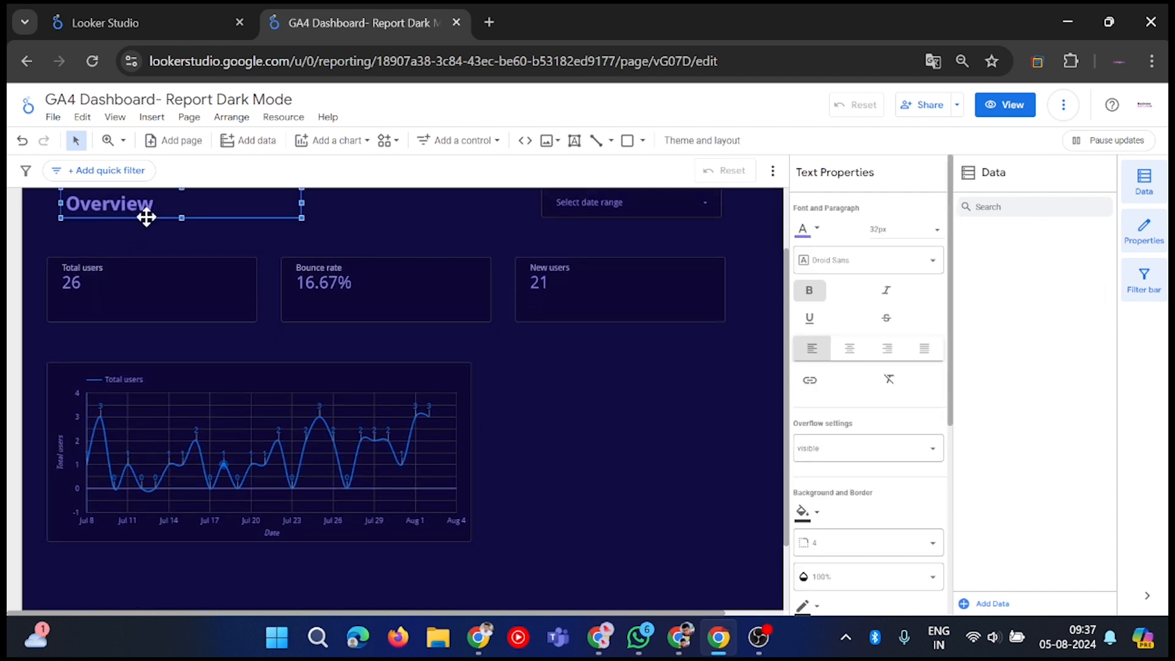
drag(147, 217, 148, 396)
shift+click(149, 386)
click(685, 390)
click(285, 384)
click(159, 358)
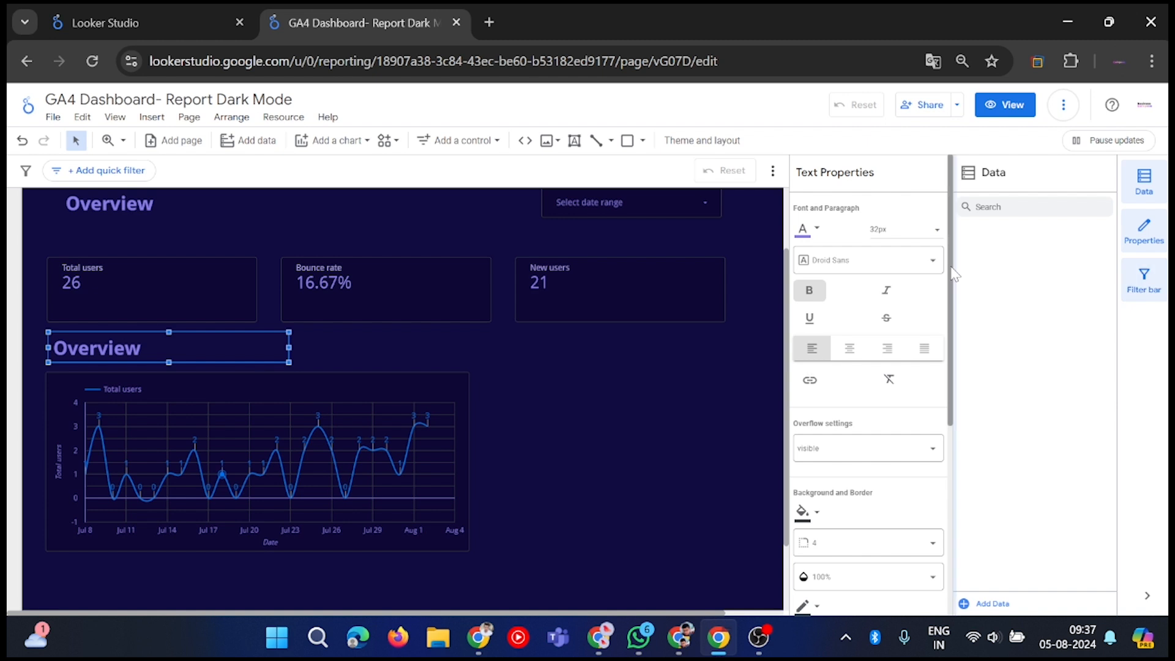
Set the copied heading's font size to 24px and change its text to "Total Users by Date".
click(908, 239)
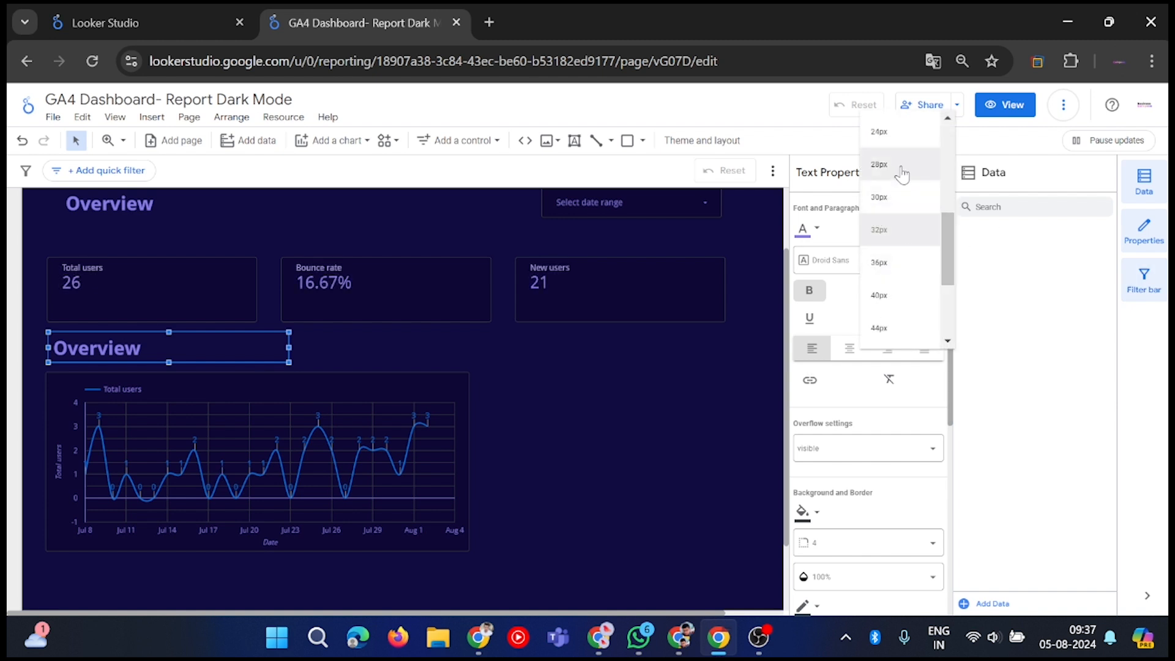
click(904, 146)
double_click(97, 348)
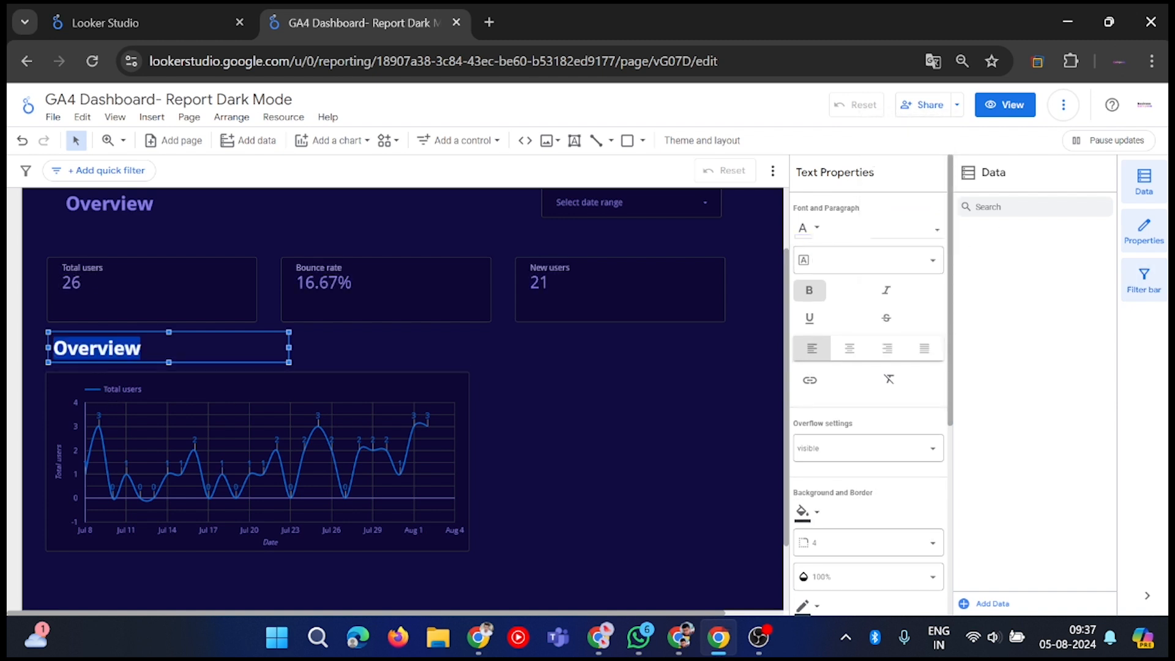
click(899, 230)
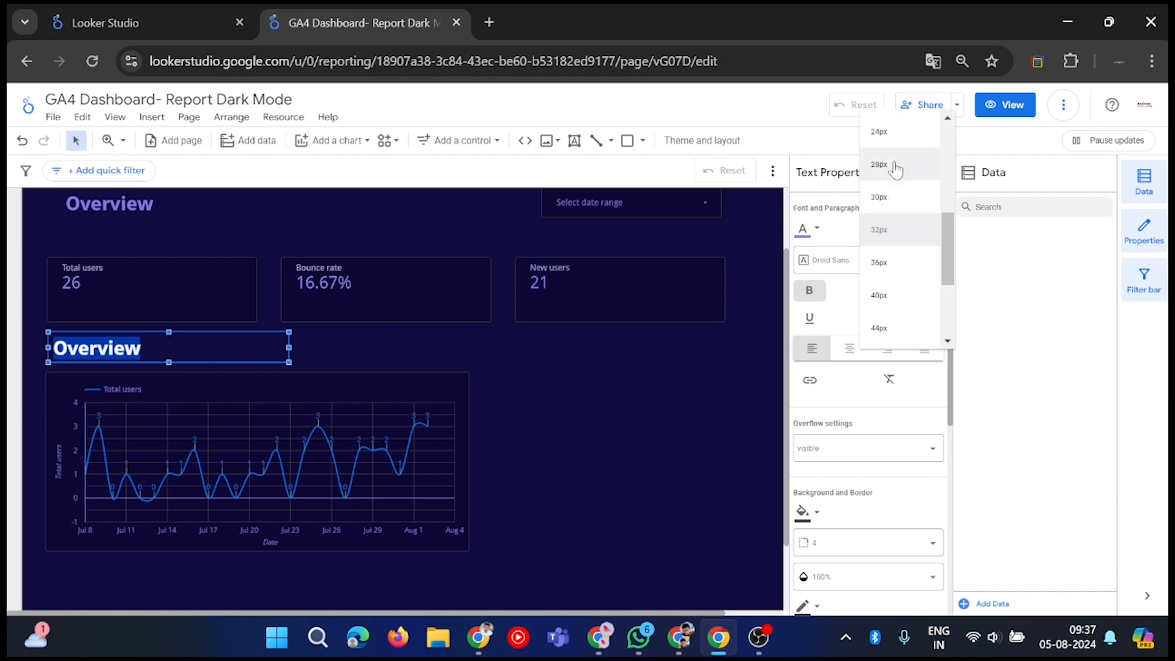
click(903, 138)
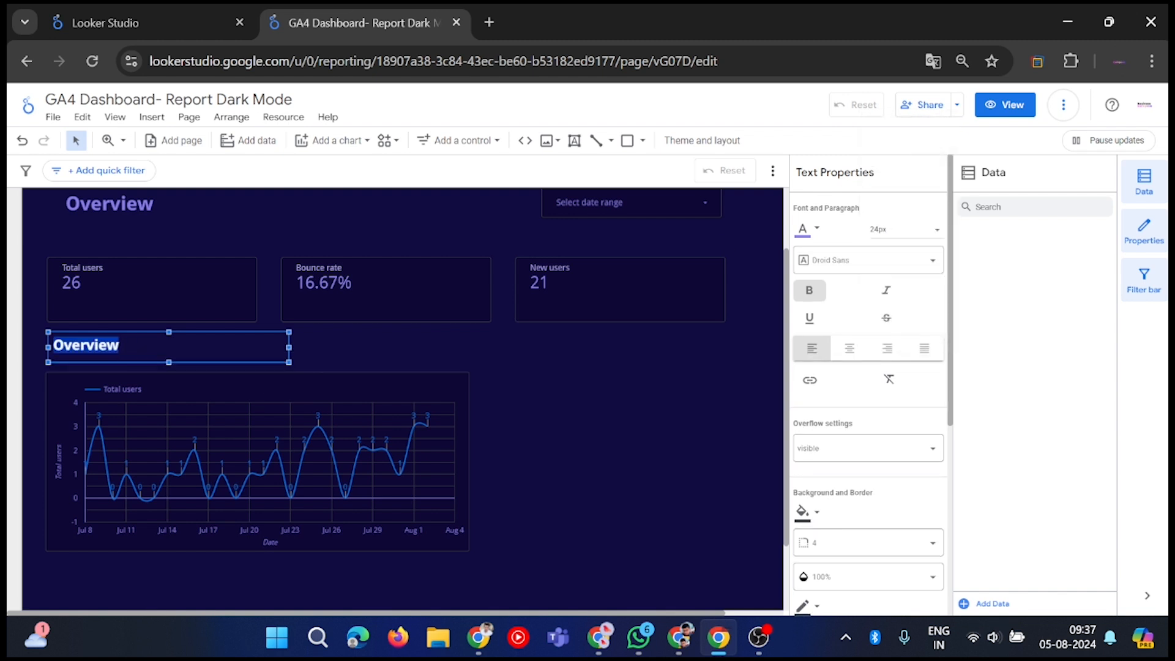
text(Total Users by Date)
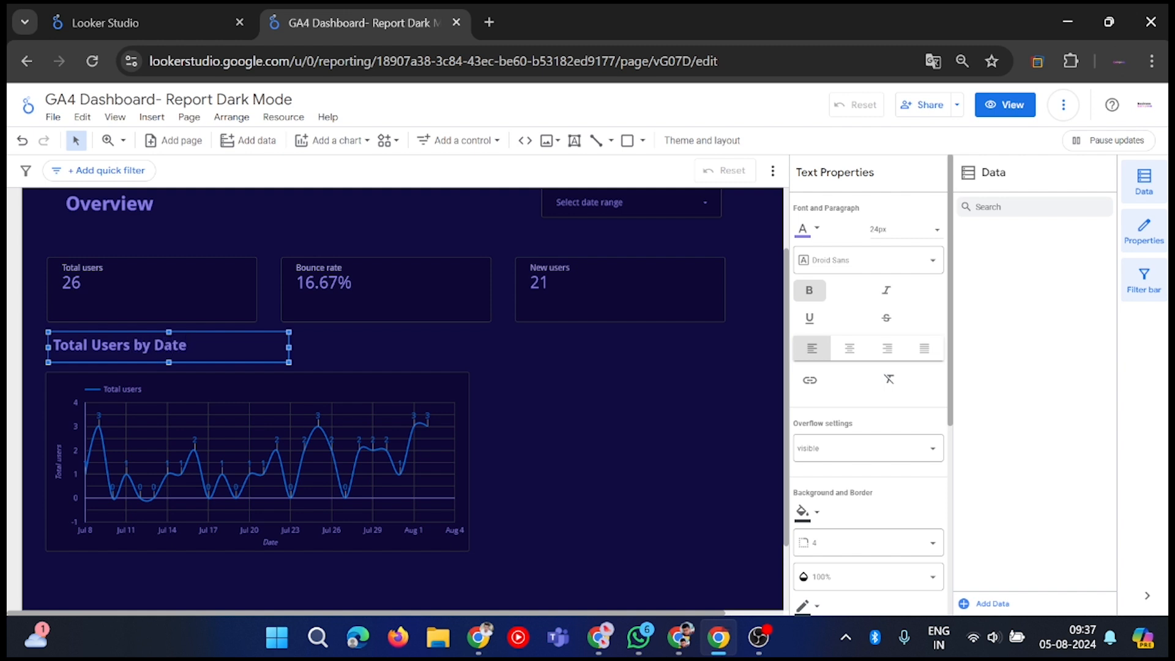
click(571, 438)
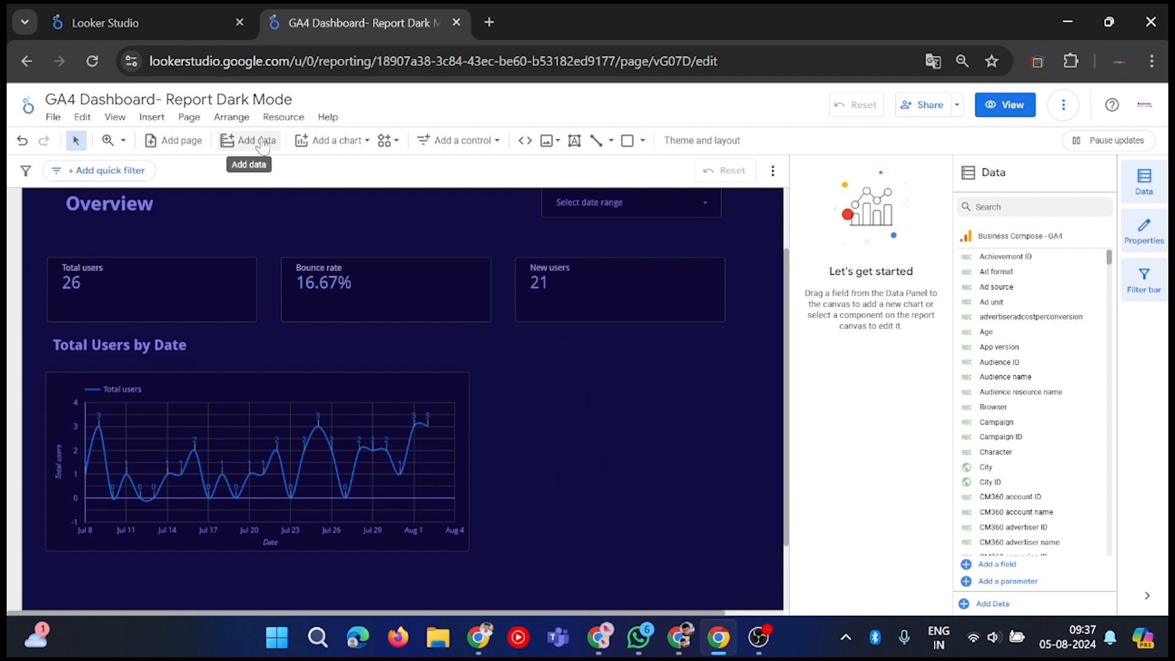
Add a stacked column chart beside the time series chart and widen it slightly.
click(324, 144)
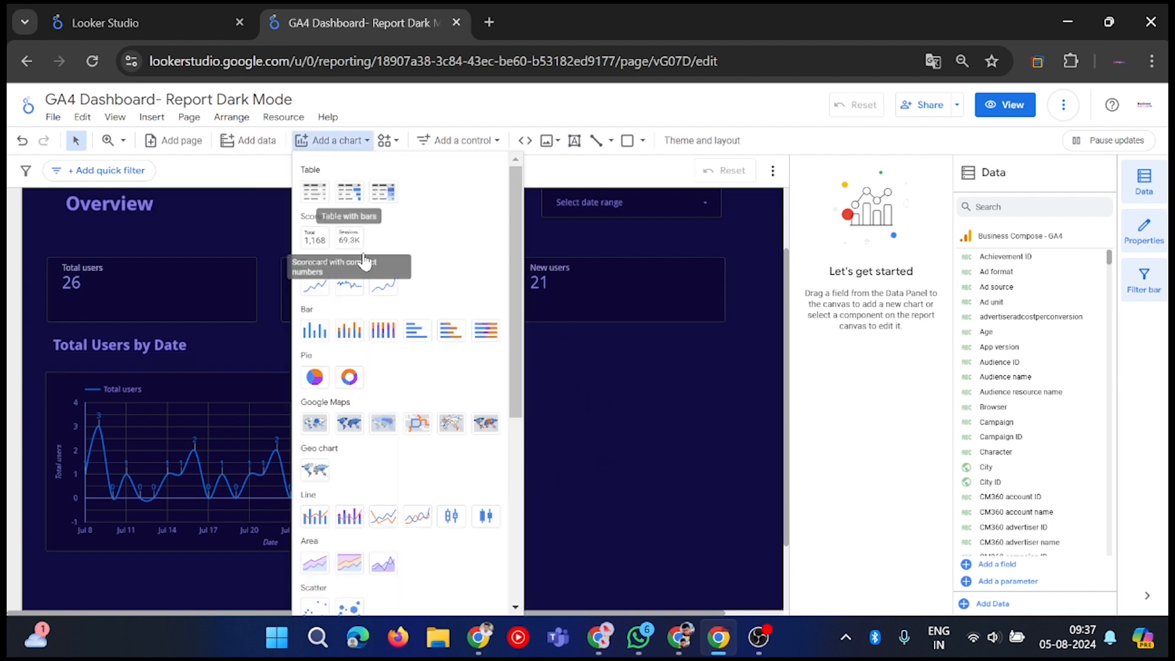
click(345, 334)
key(Escape)
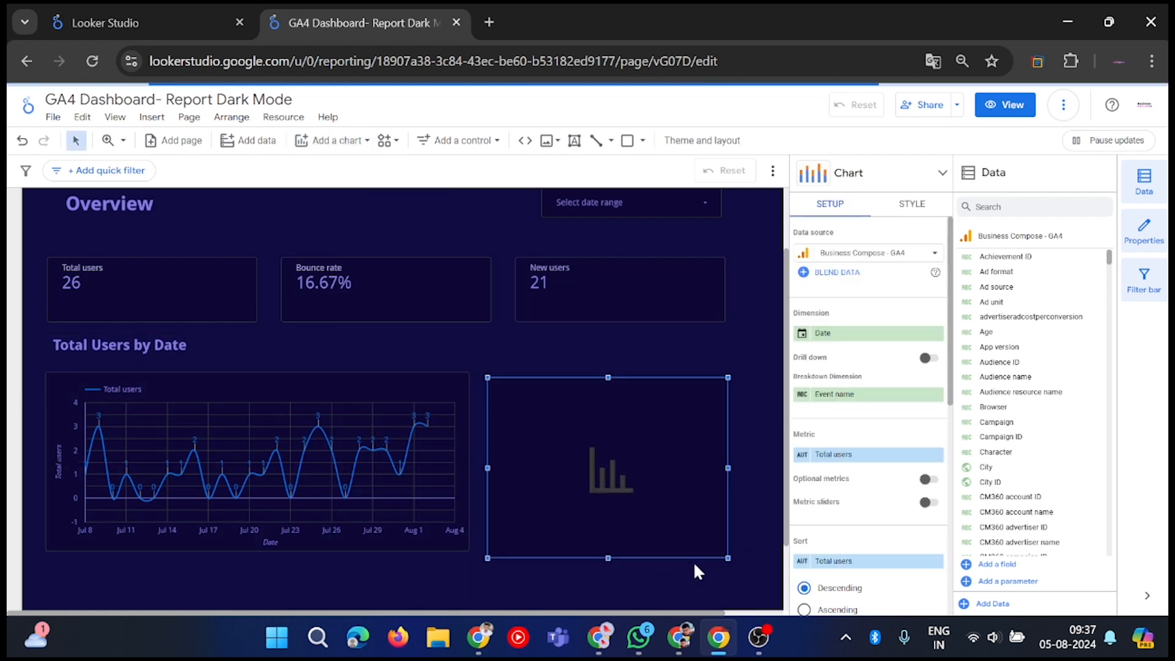
drag(725, 557, 754, 553)
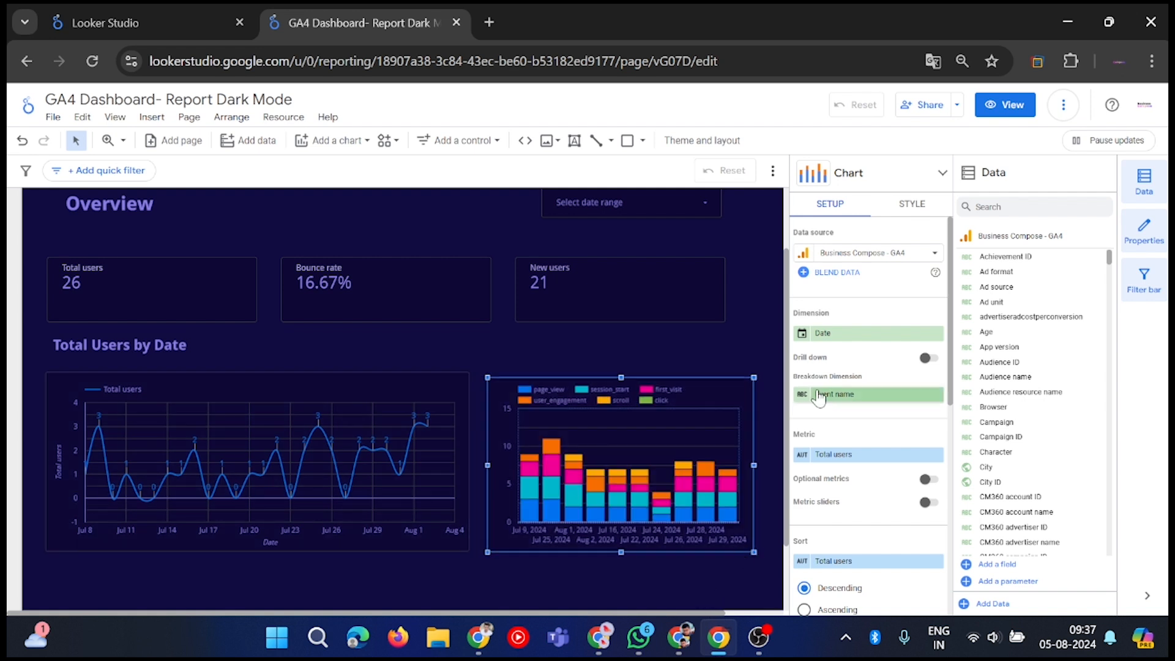
Change the stacked column chart's dimension to Source.
mouse_move(819, 338)
mouse_down()
mouse_move(750, 311)
mouse_move(811, 283)
mouse_move(829, 331)
mouse_up()
click(862, 338)
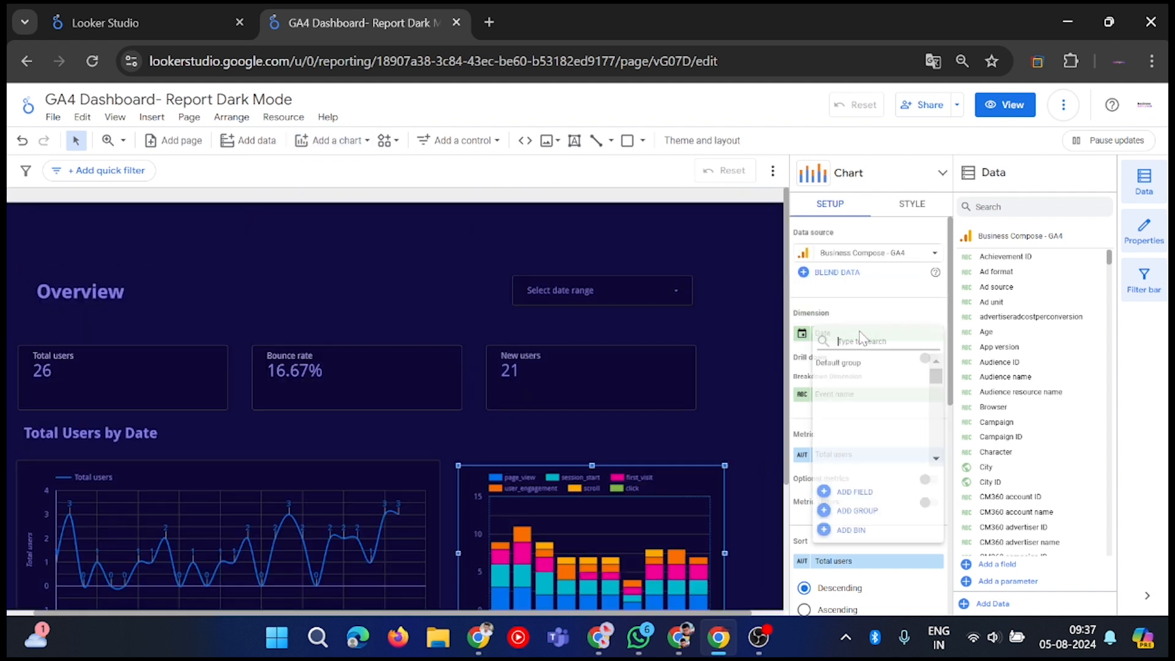
text(sour)
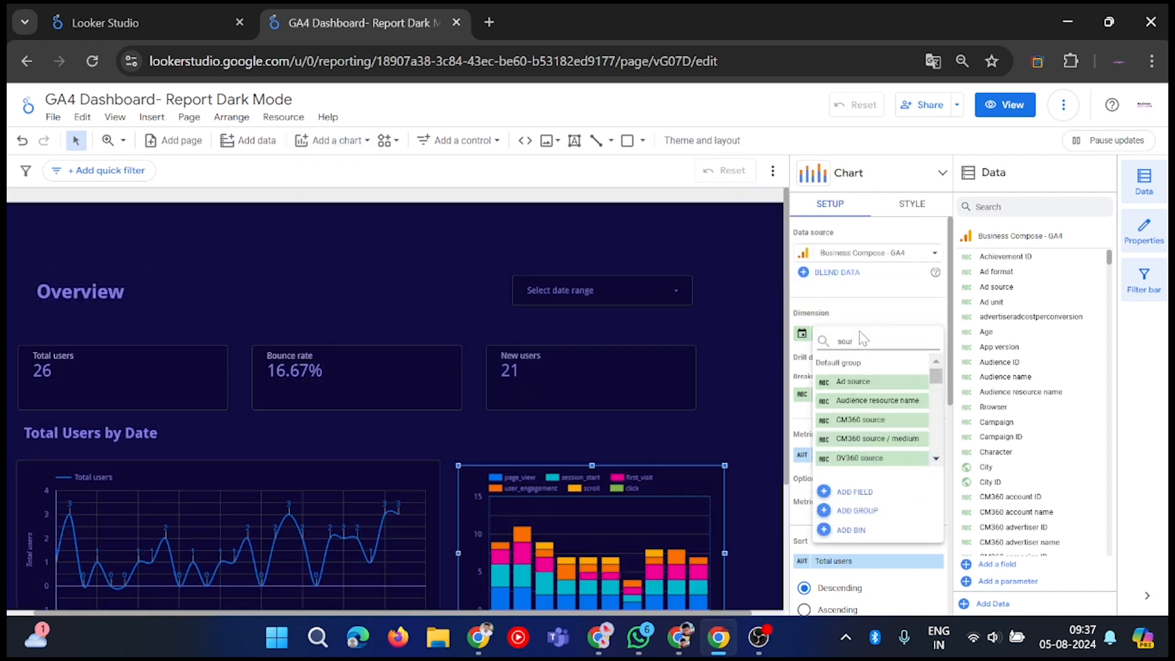
text(ce)
scroll(885, 399, down, 5)
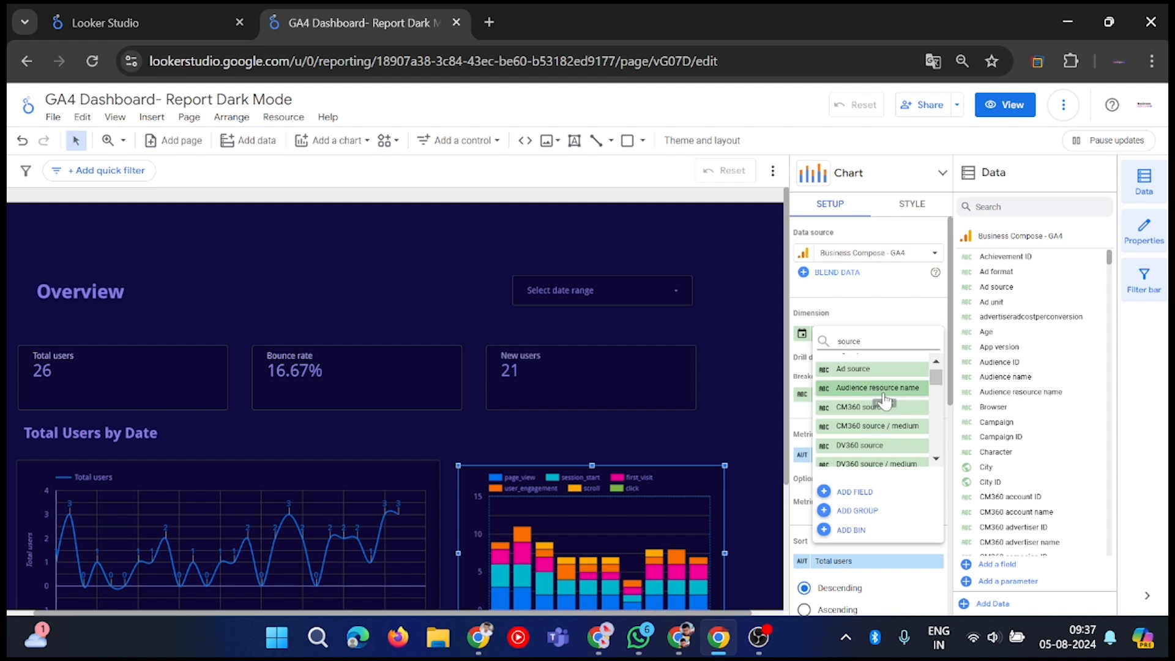
scroll(885, 400, up, 5)
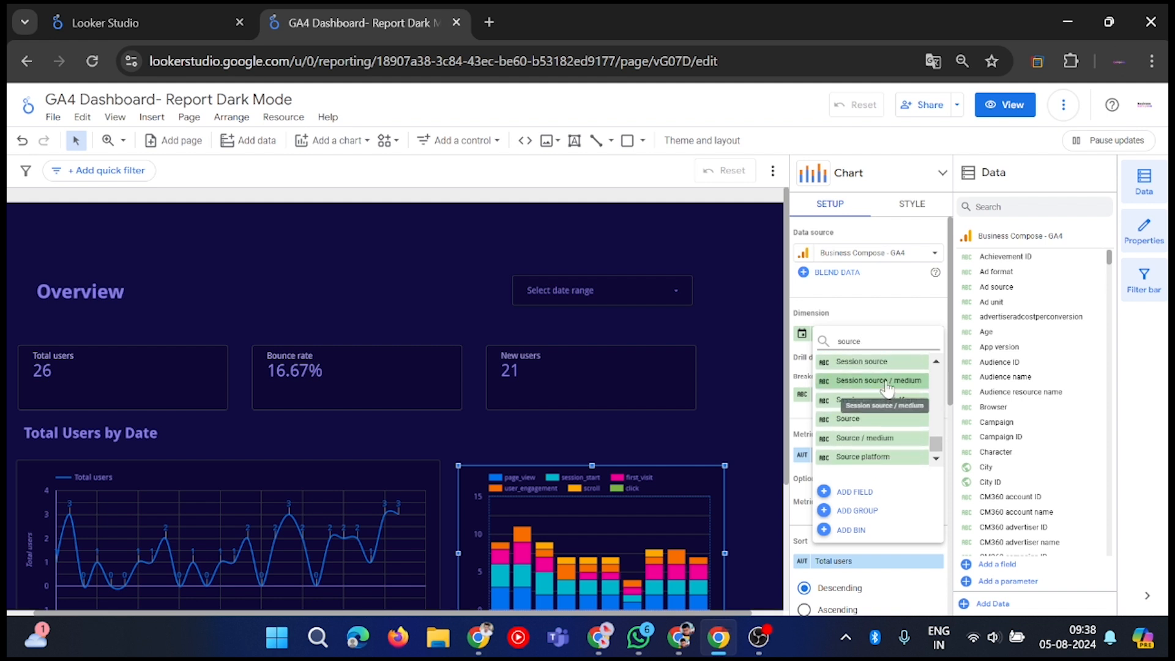
scroll(881, 395, down, 3)
click(882, 438)
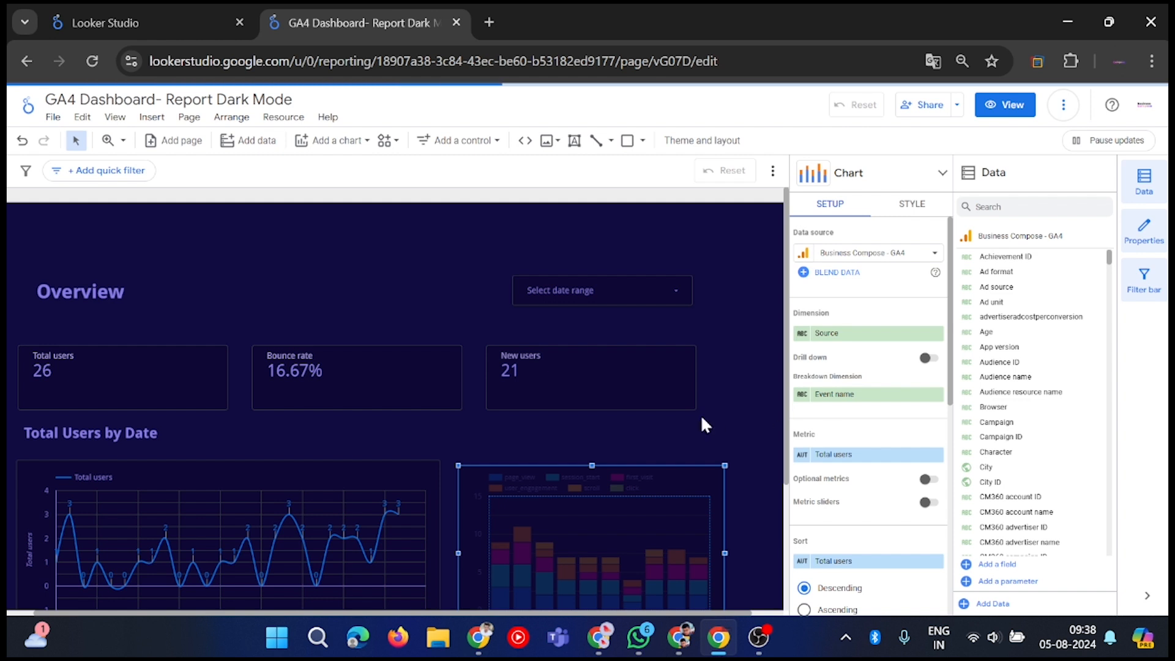
Remove the column chart's Event name breakdown dimension and set its dimension to Landing page.
scroll(716, 427, down, 2)
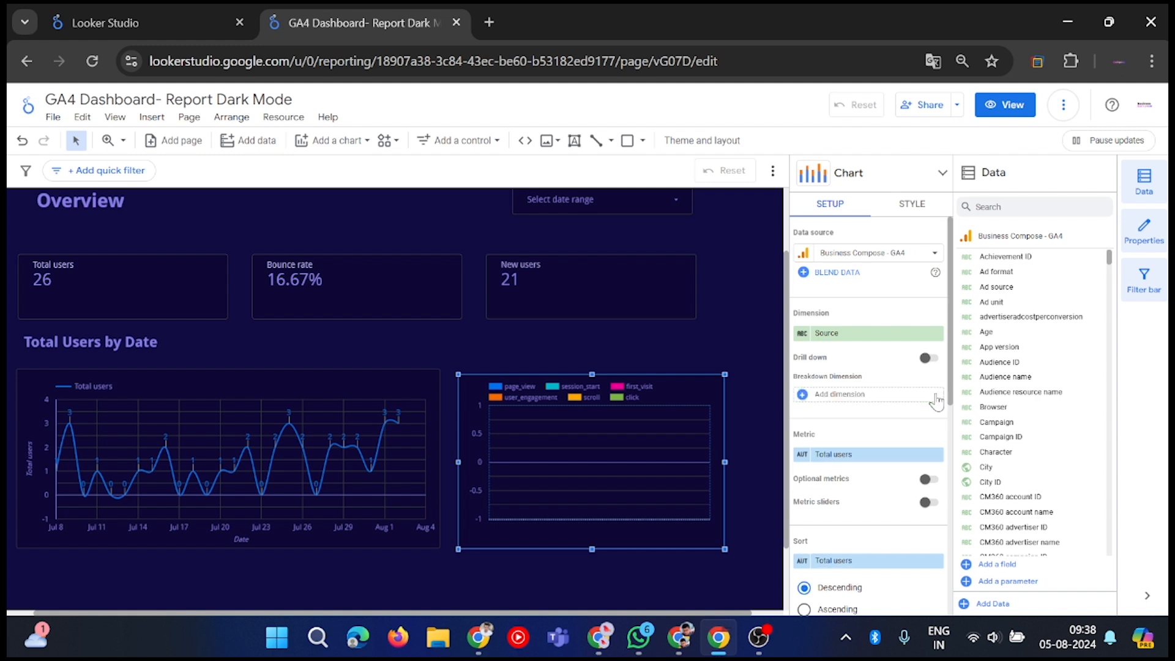
click(937, 394)
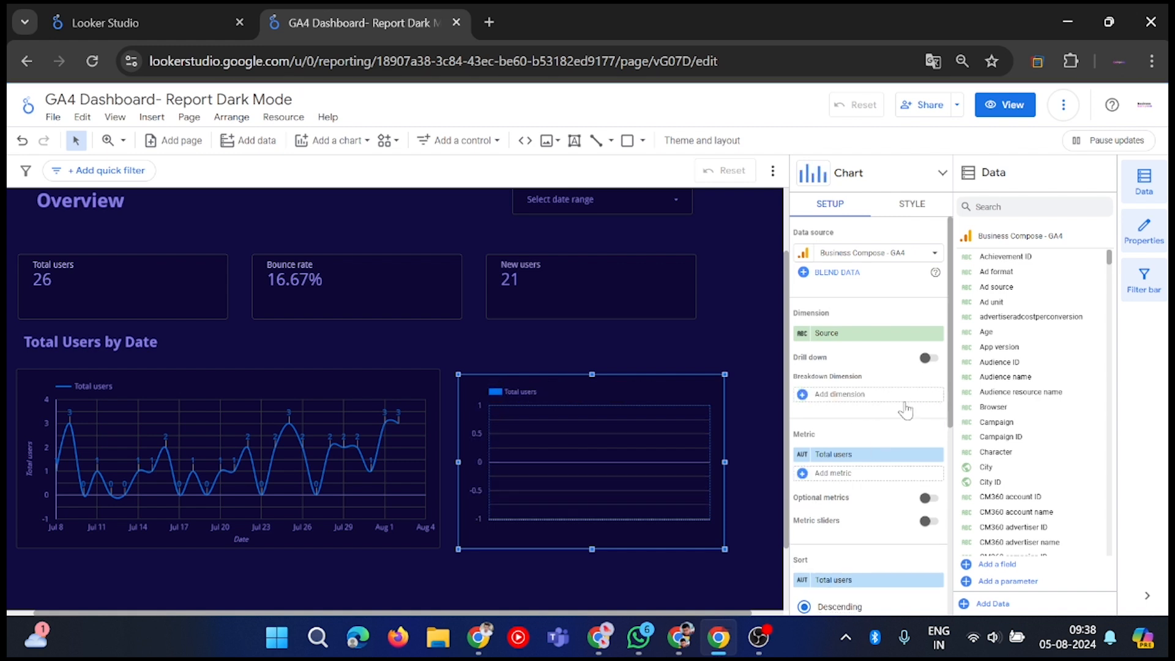
click(901, 396)
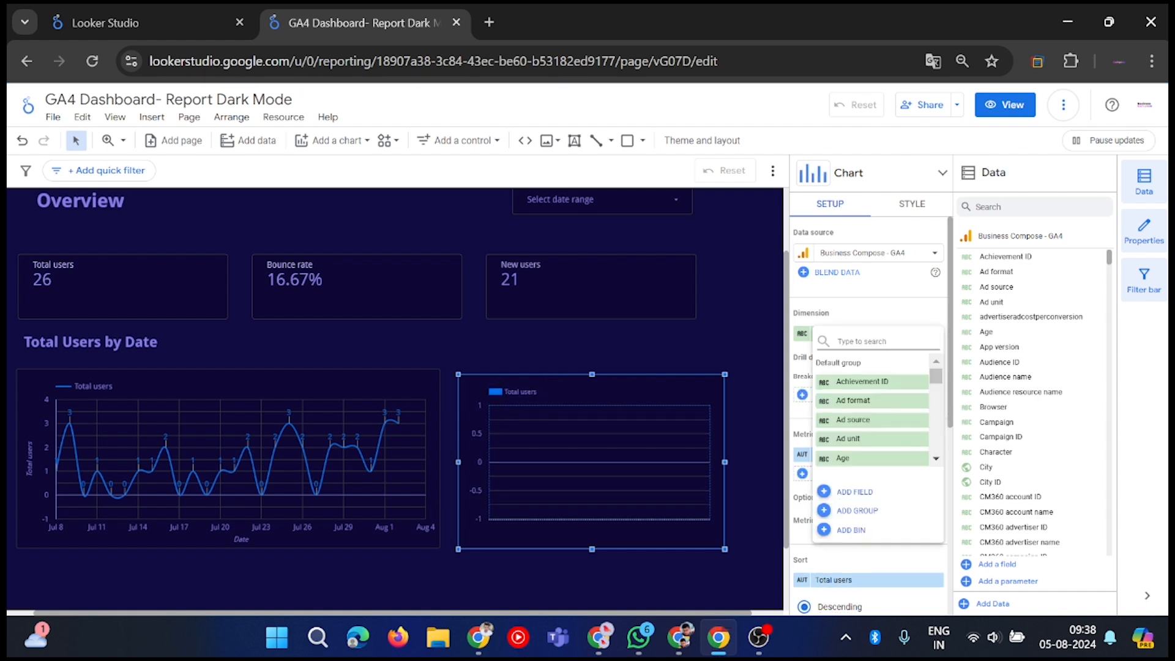
text(page)
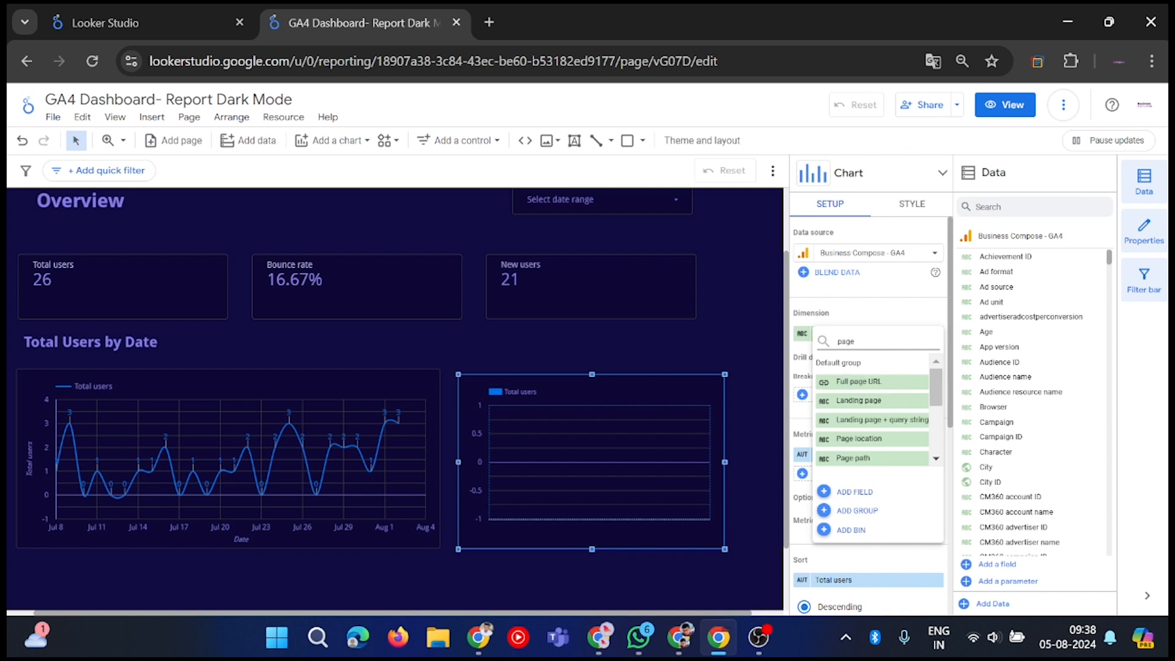
click(891, 403)
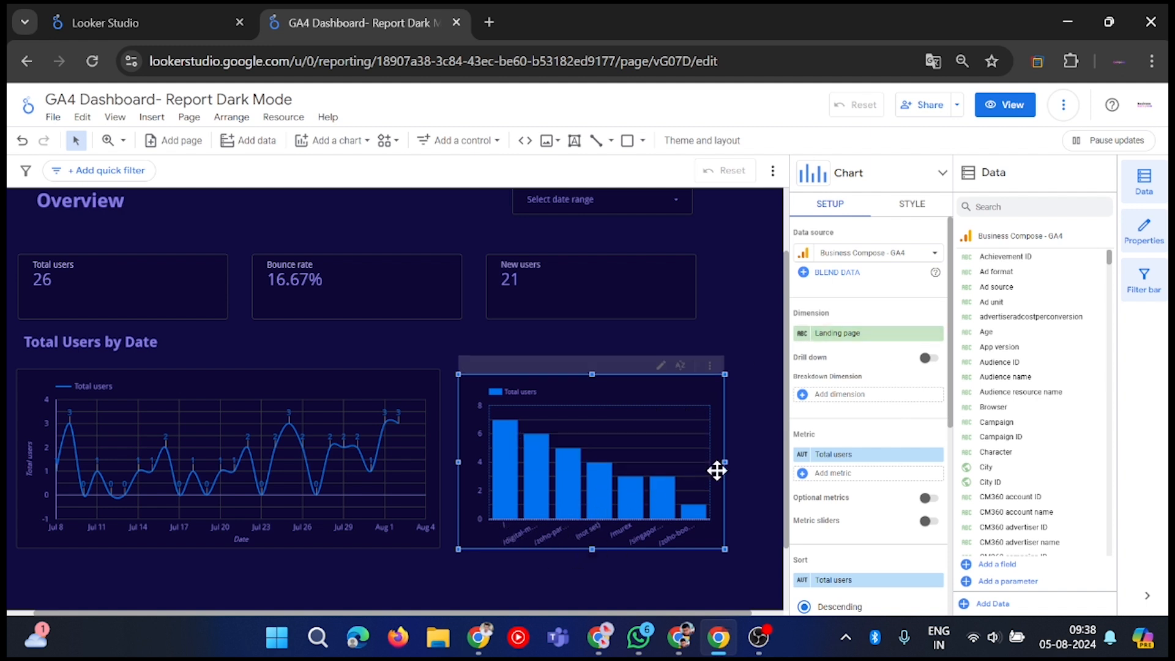
Widen the column chart slightly, level with the time series chart, and turn on its data labels.
drag(726, 463, 710, 426)
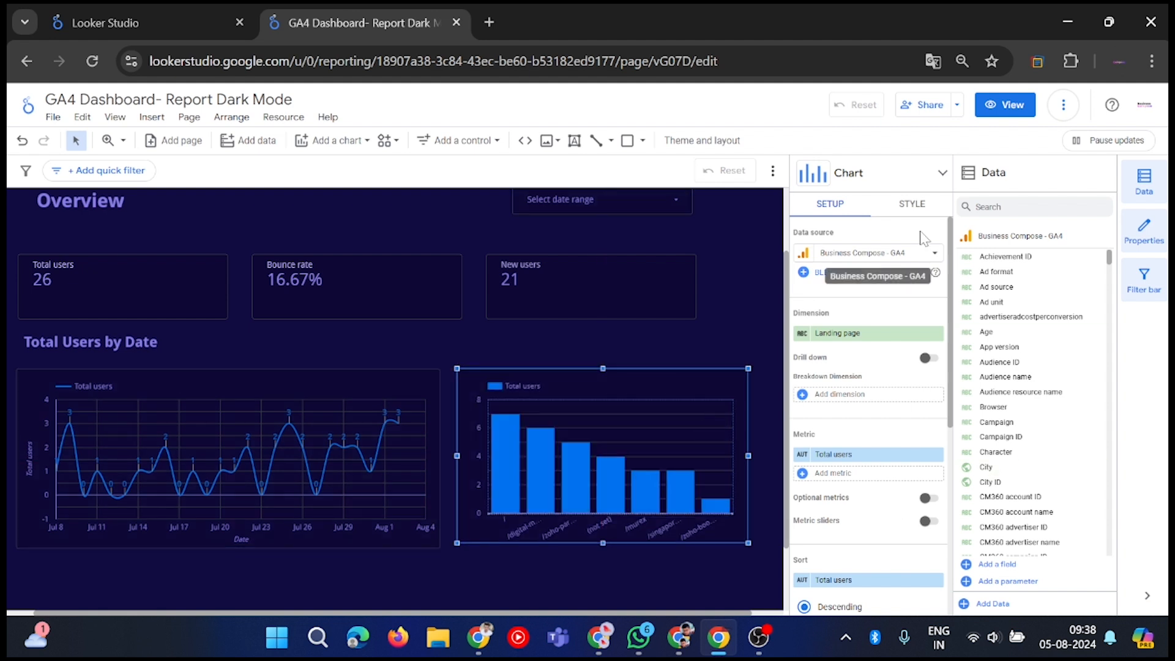
click(915, 206)
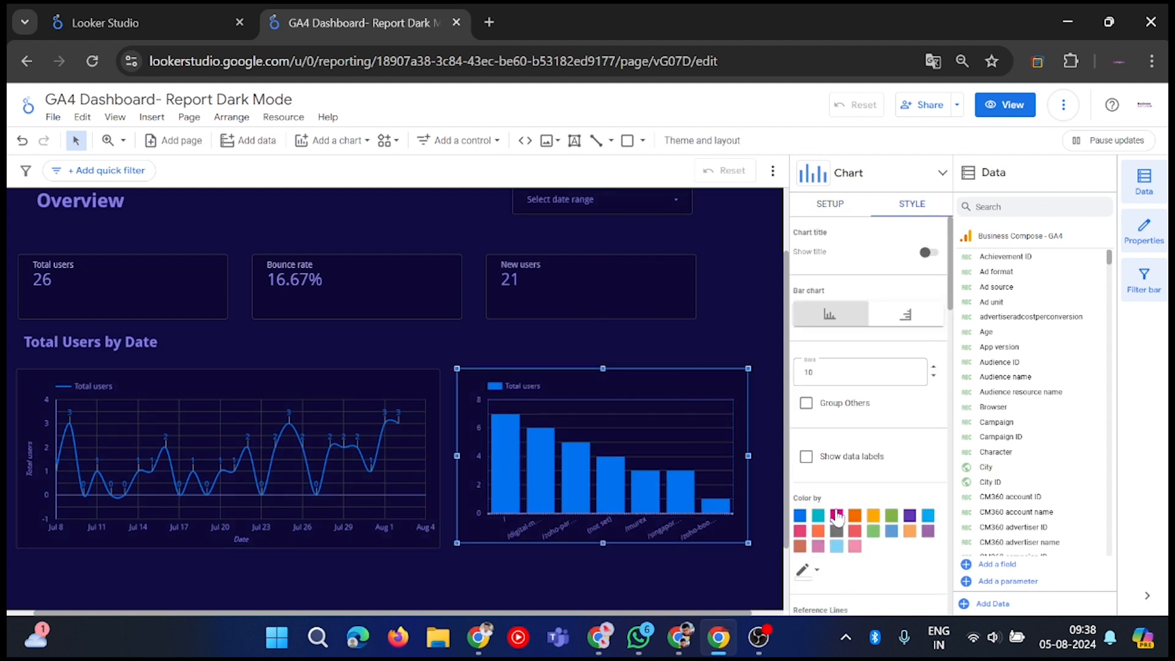
scroll(812, 572, down, 3)
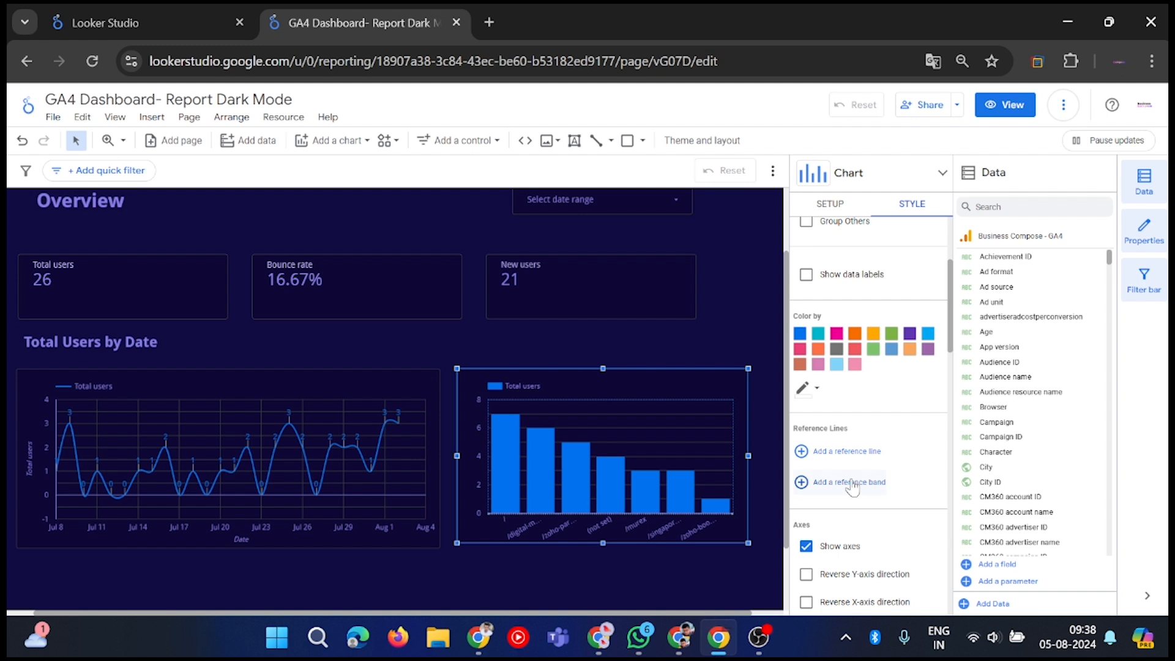
click(819, 393)
click(817, 395)
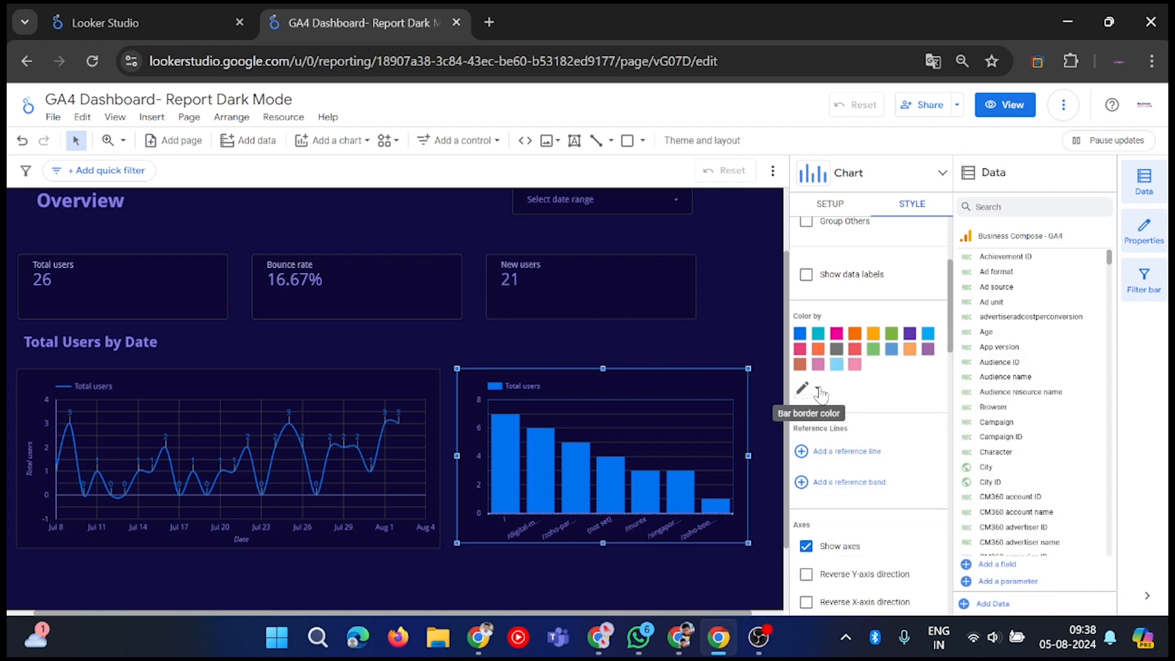
scroll(860, 396, up, 2)
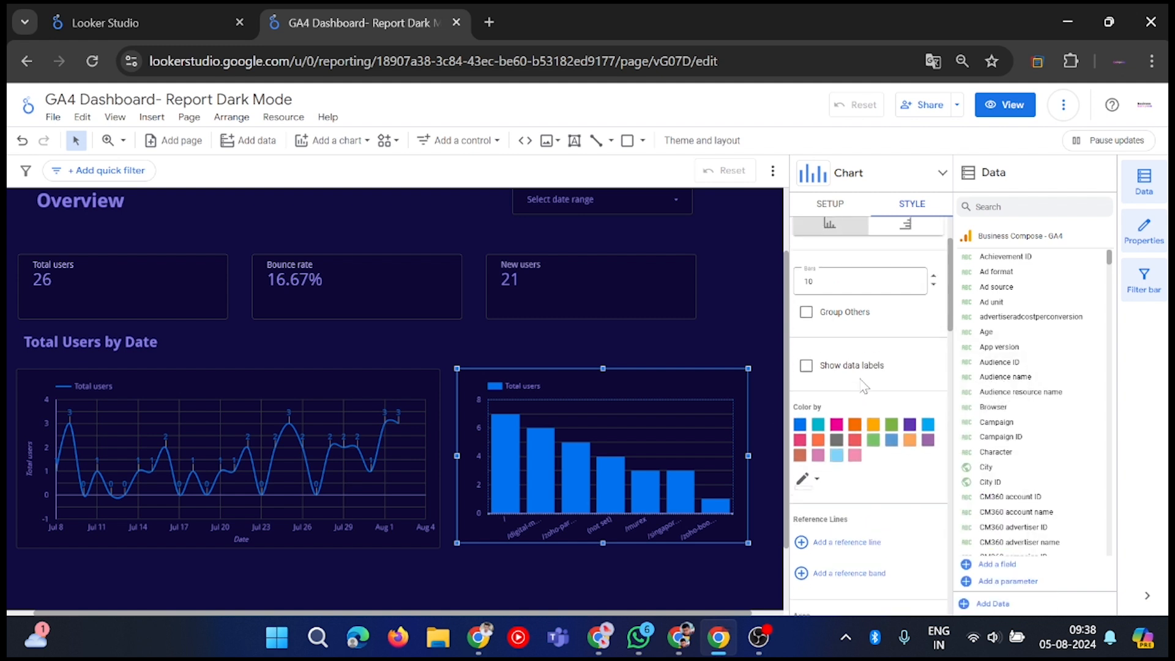
click(869, 374)
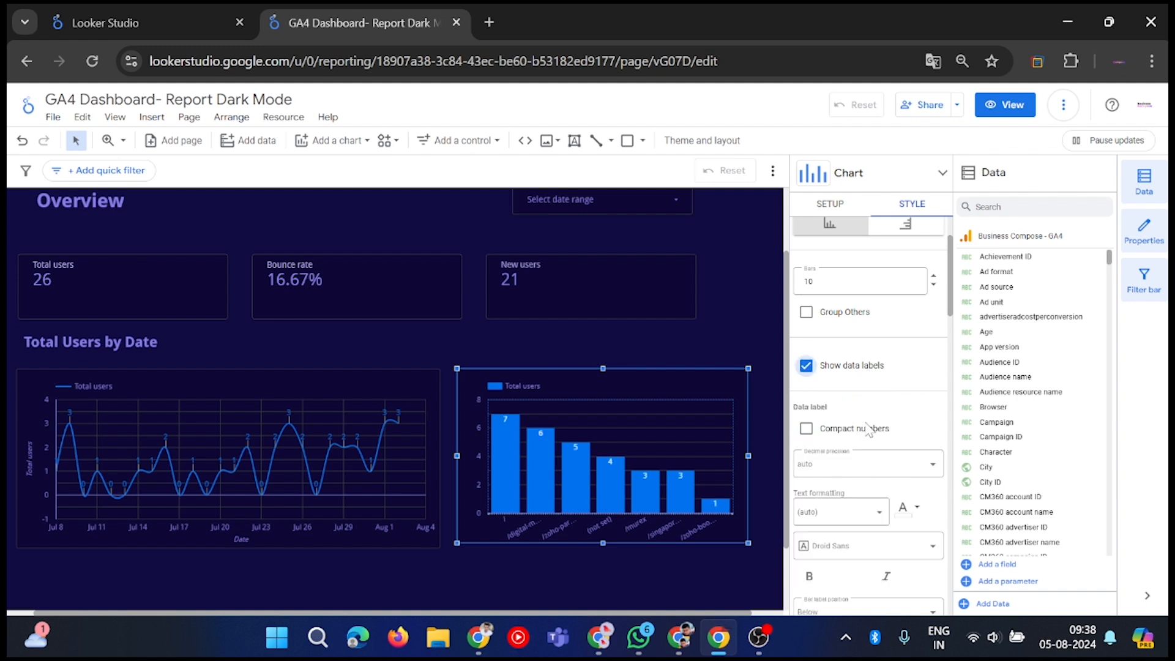
Recolor the landing page column chart's bars with the custom color #56D9FE.
scroll(870, 423, down, 5)
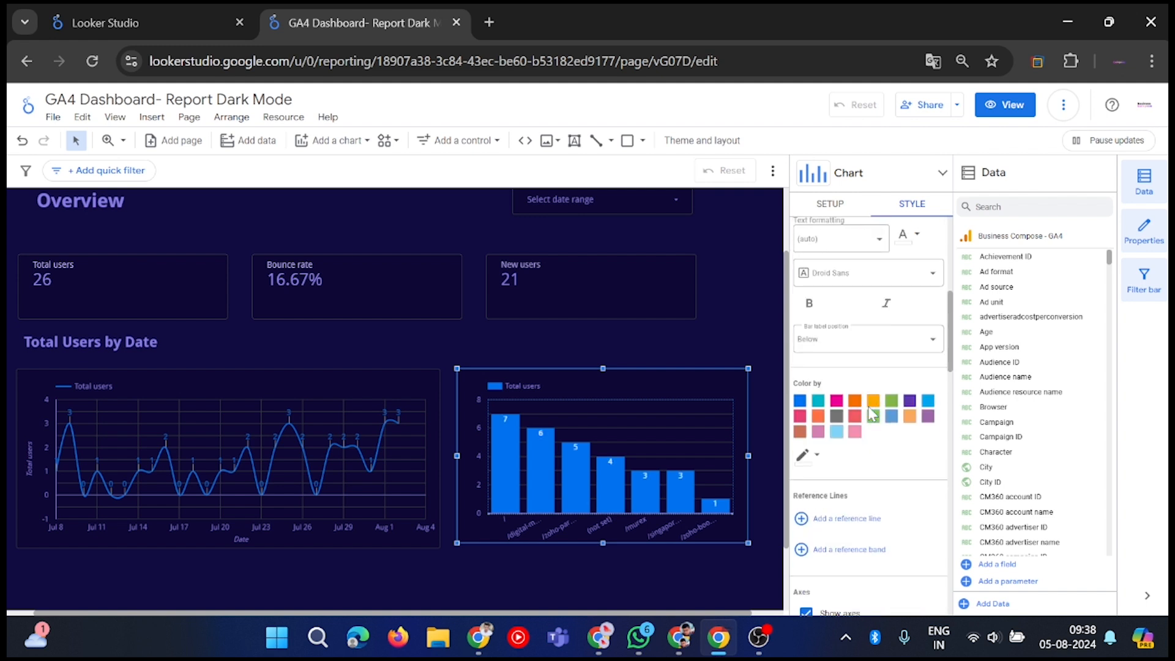
click(837, 434)
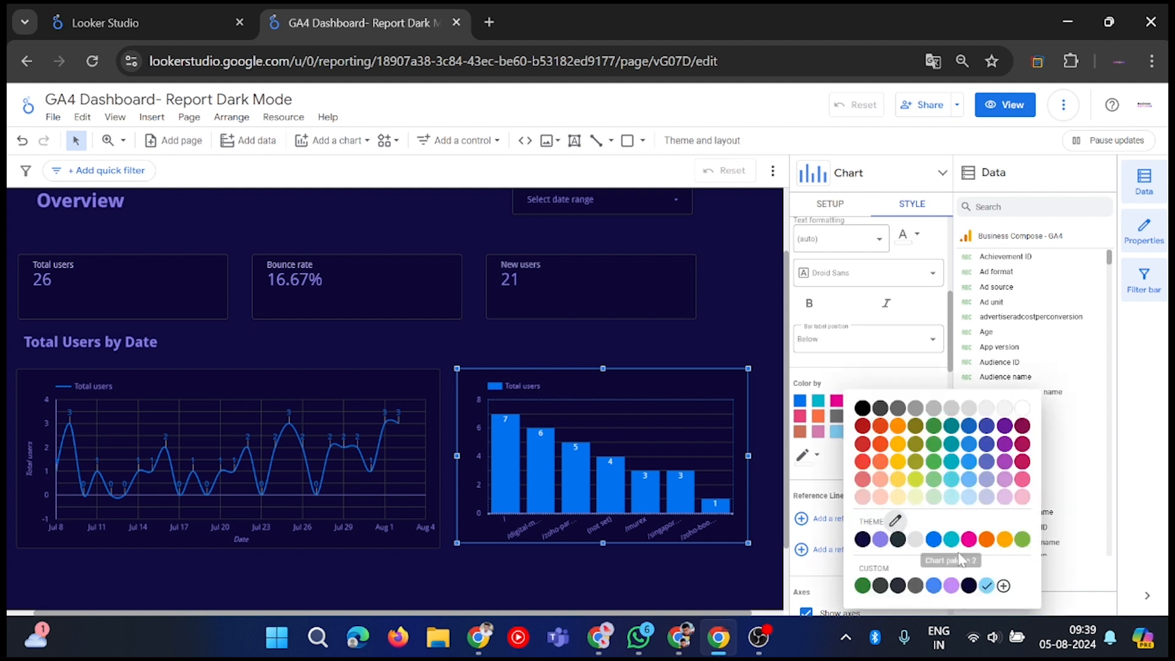
click(800, 402)
click(799, 402)
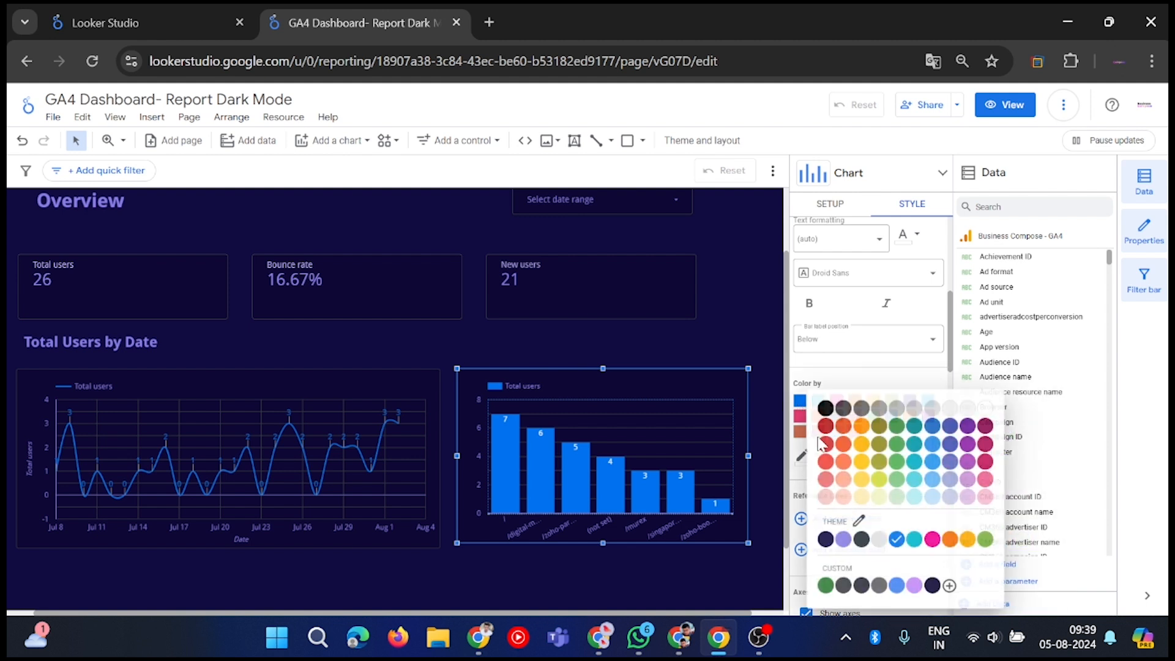
click(950, 587)
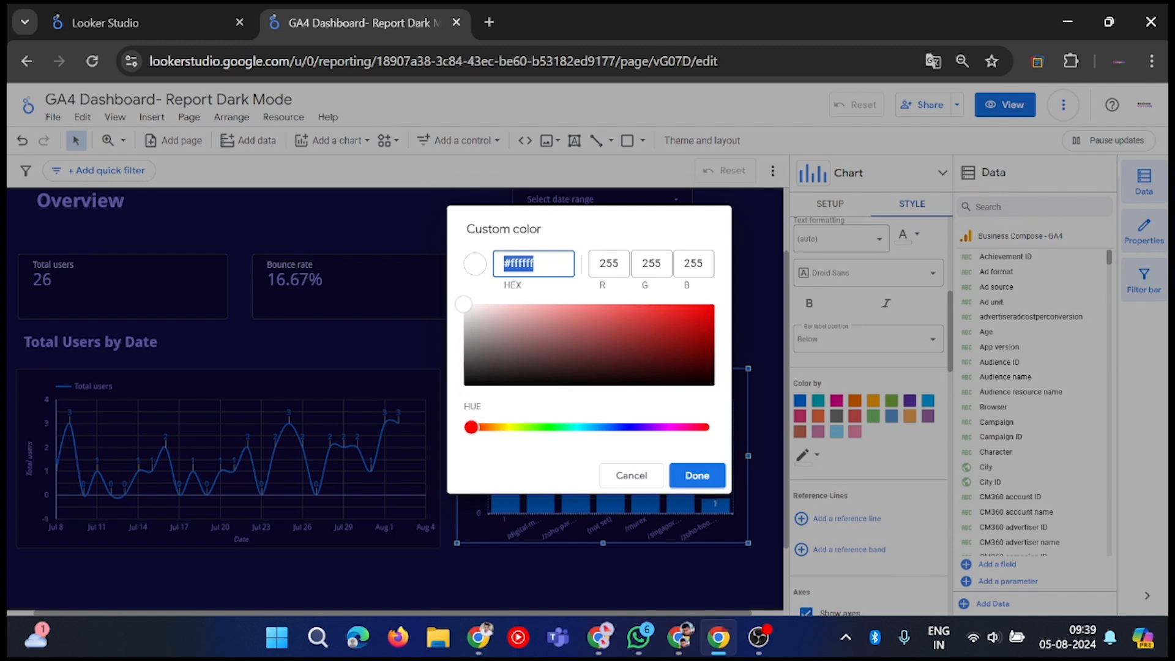
key(alt+Tab)
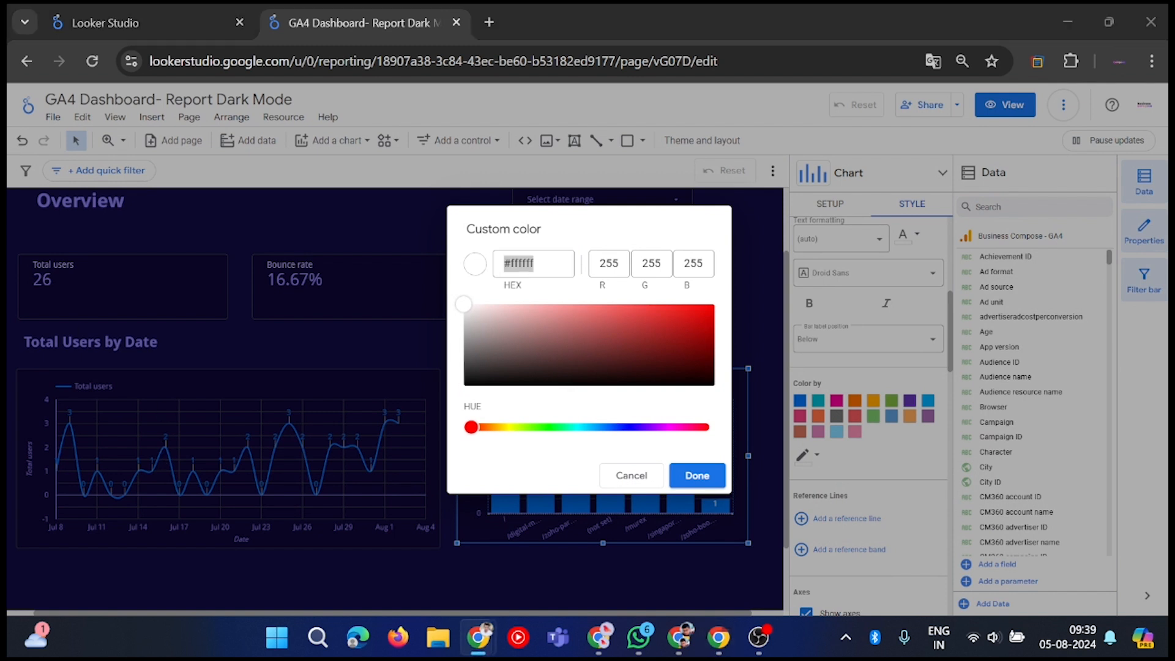
key(alt+Tab)
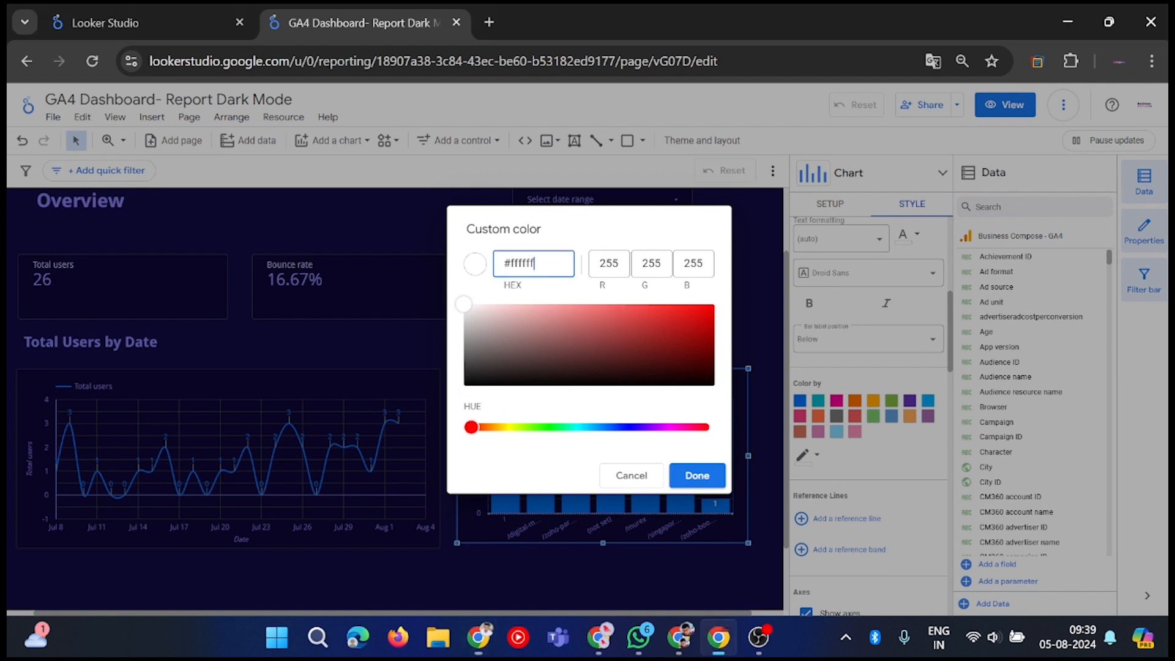
text(56D9FE)
click(690, 475)
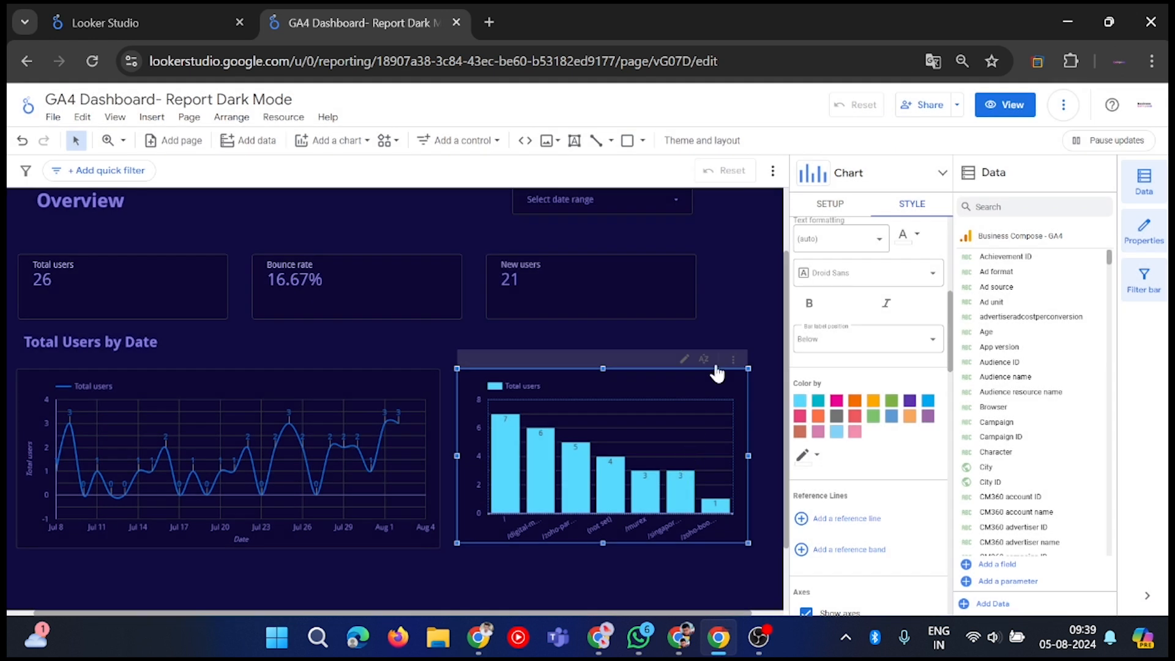
click(742, 330)
Extend the time series chart and the column chart downward to nearly the page's lower edge.
scroll(520, 409, down, 2)
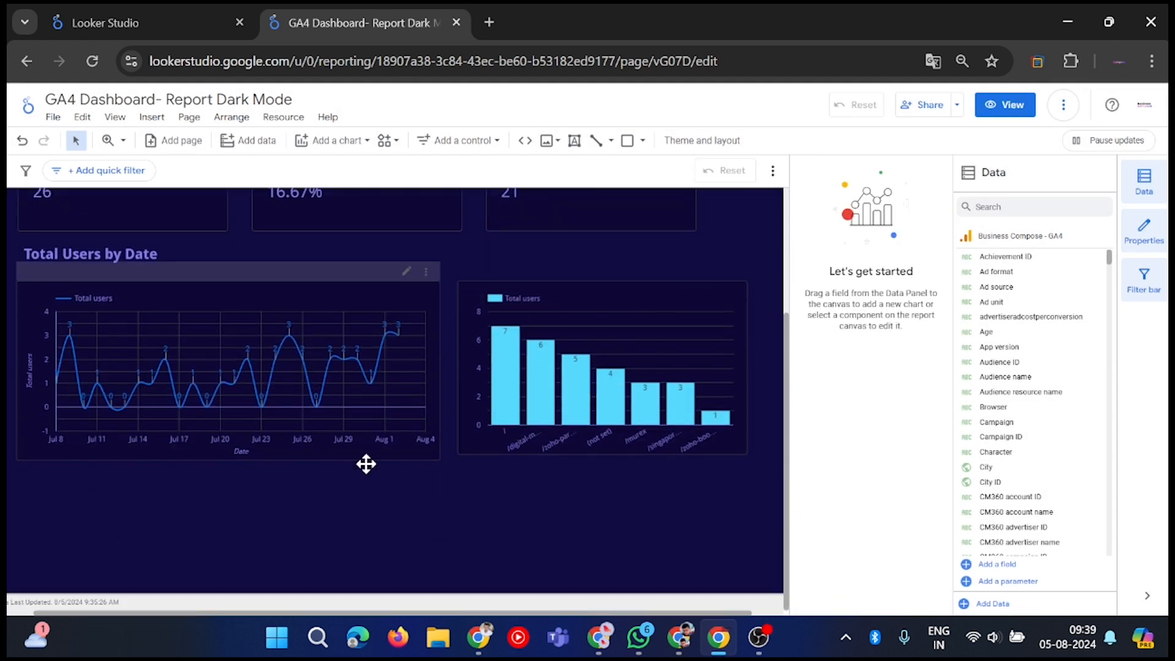
scroll(565, 504, down, 5)
scroll(572, 516, up, 5)
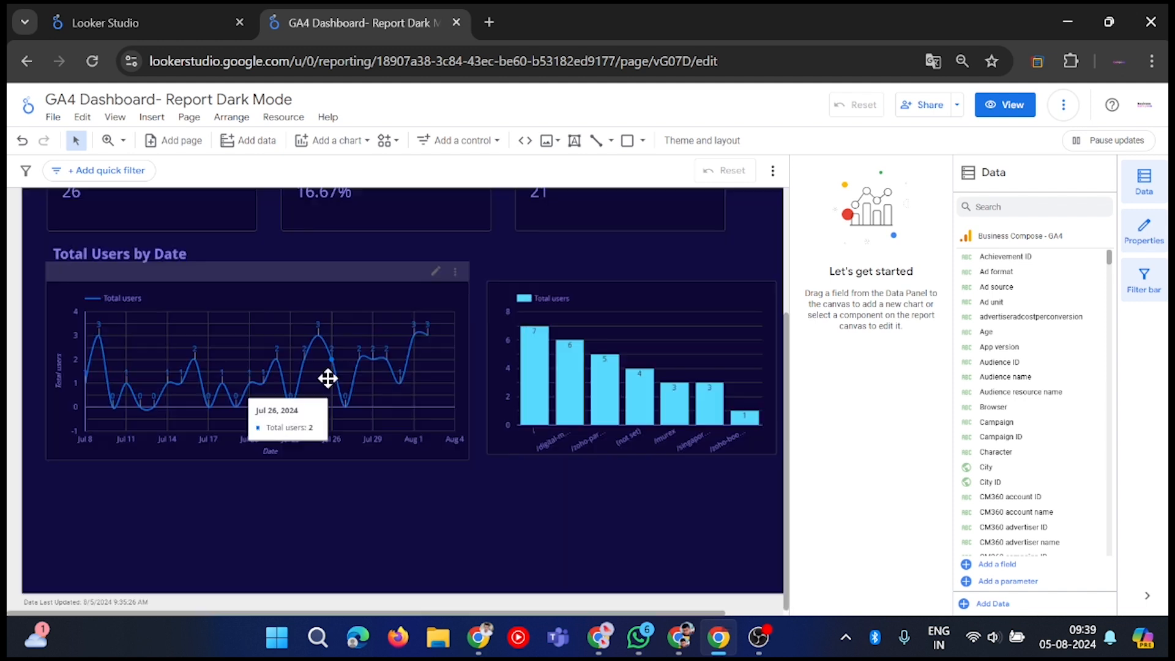
click(366, 378)
click(445, 514)
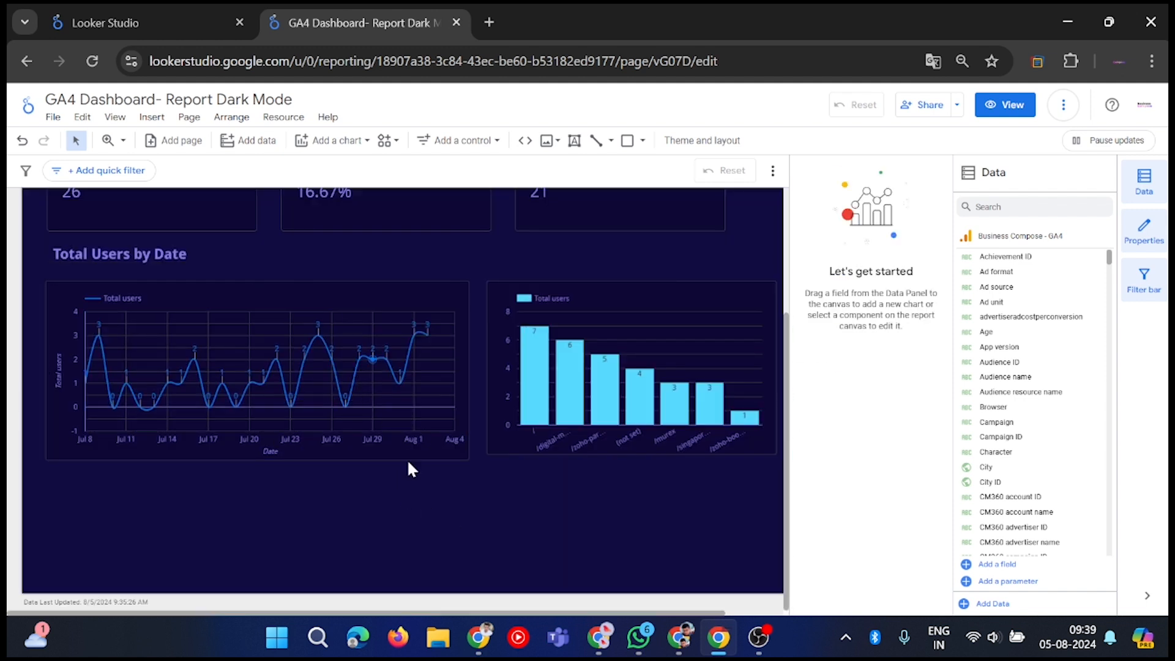
click(391, 449)
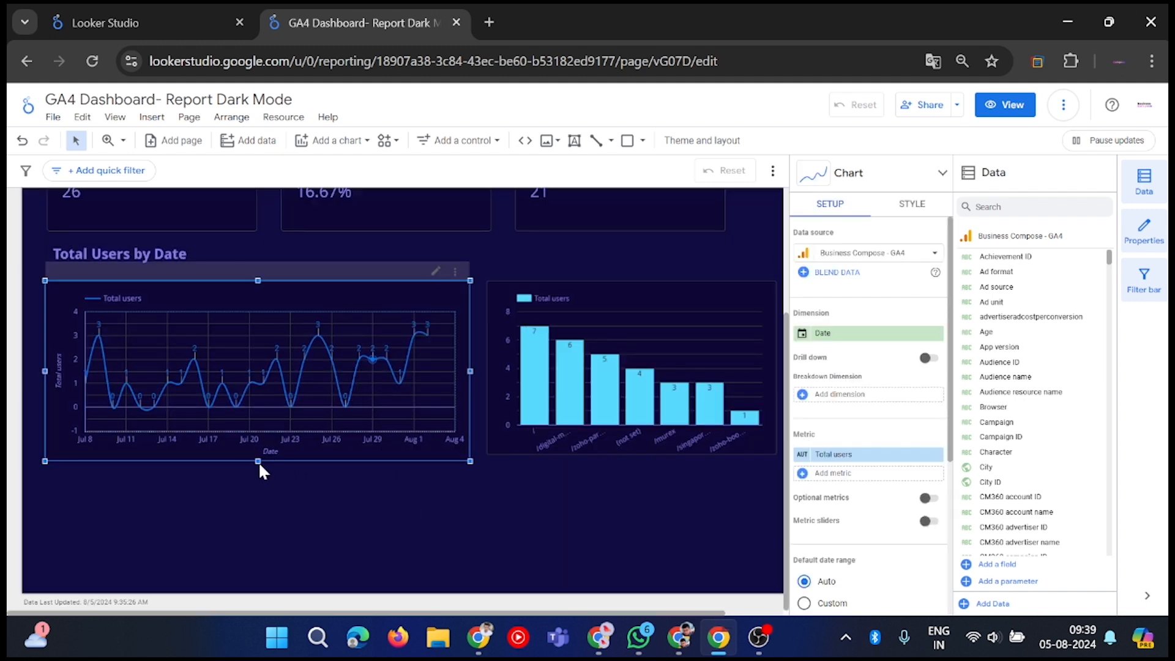
drag(258, 461, 252, 570)
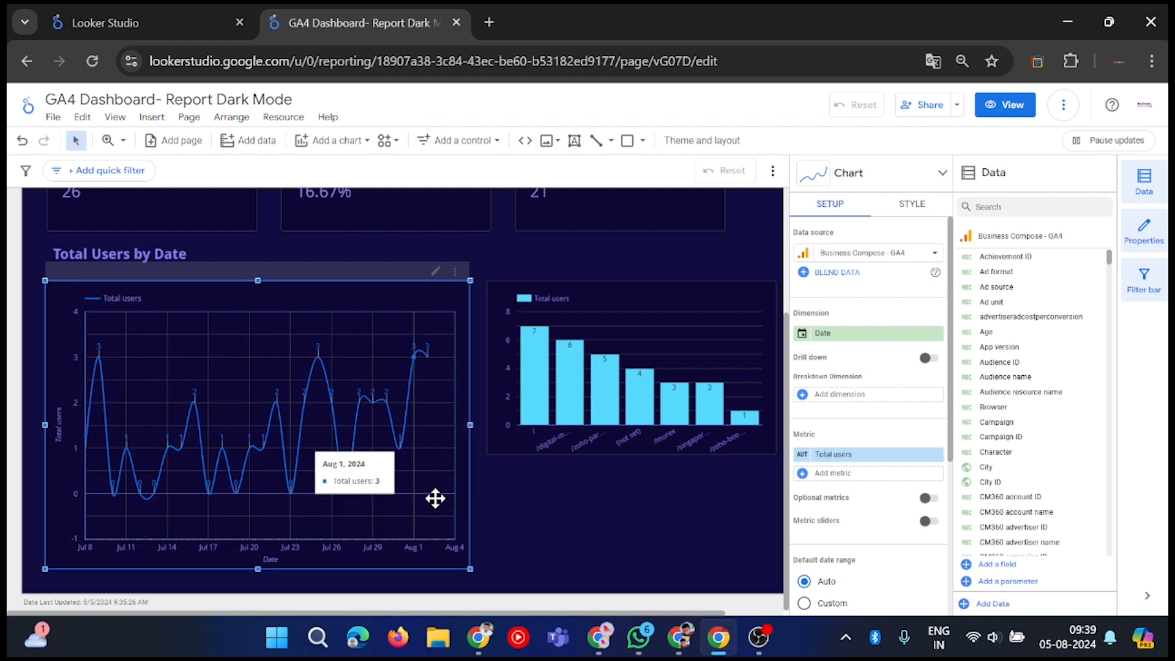
click(557, 450)
drag(629, 453, 630, 559)
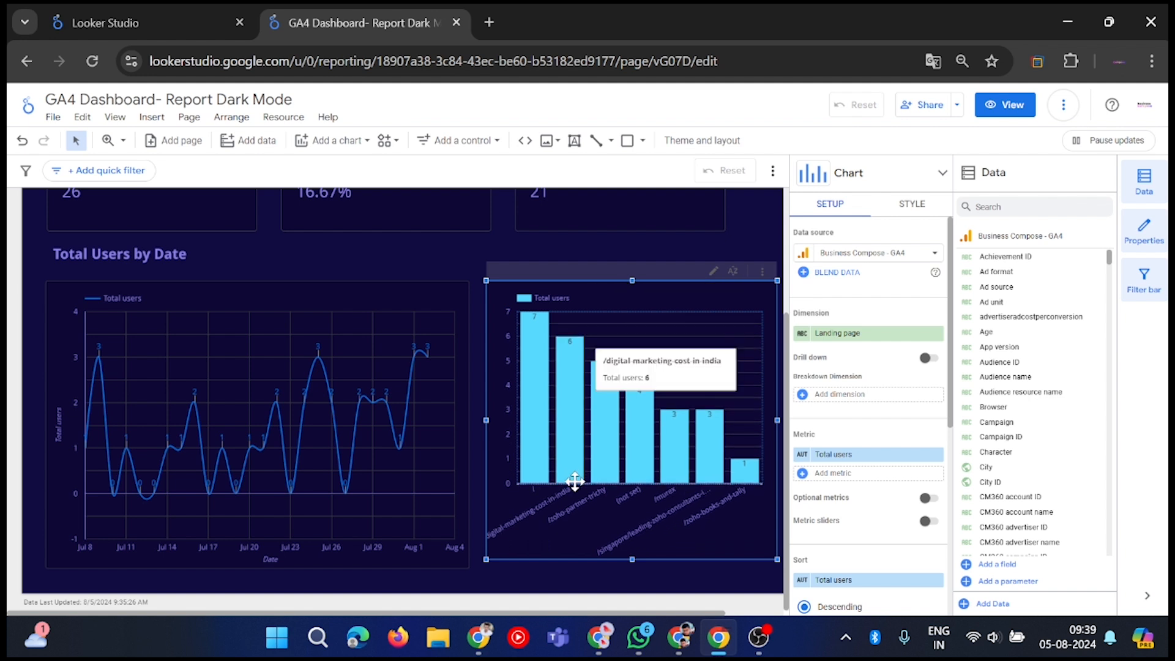
click(398, 490)
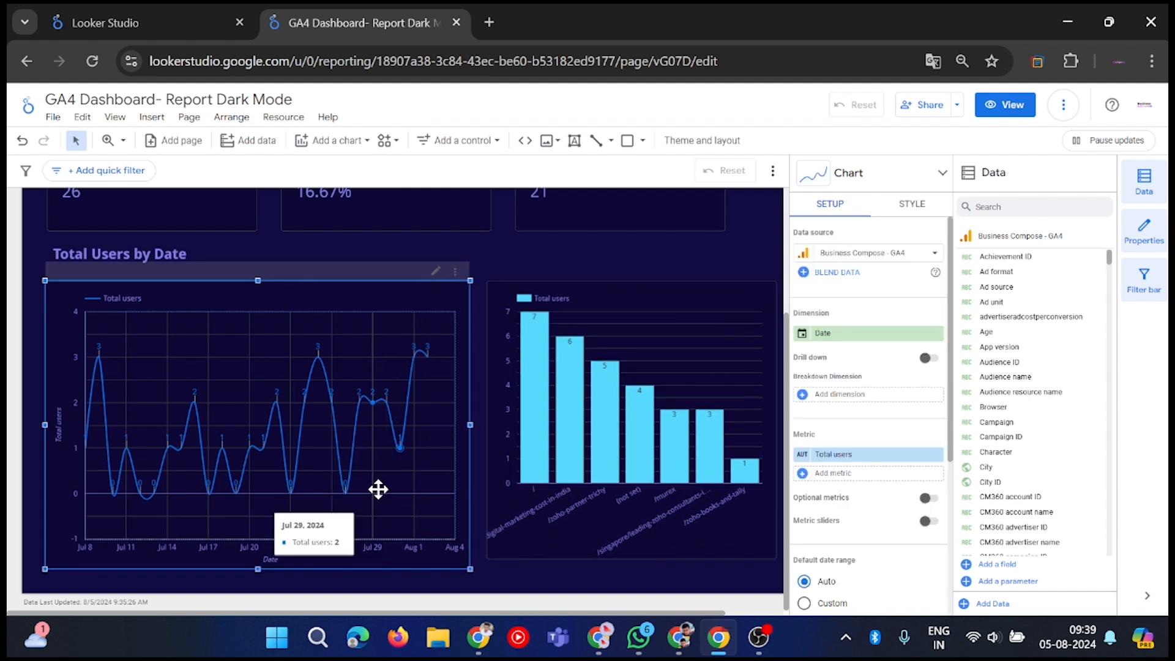
Switch the report to view mode and present it in full screen.
scroll(451, 501, up, 3)
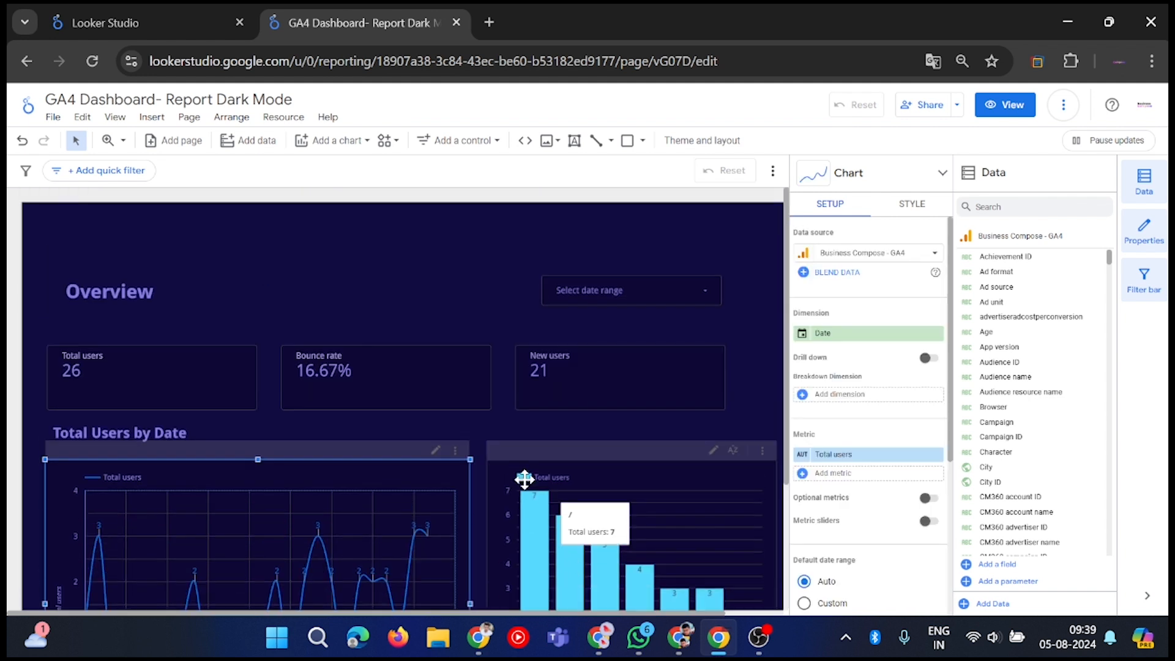
click(1013, 109)
click(1062, 105)
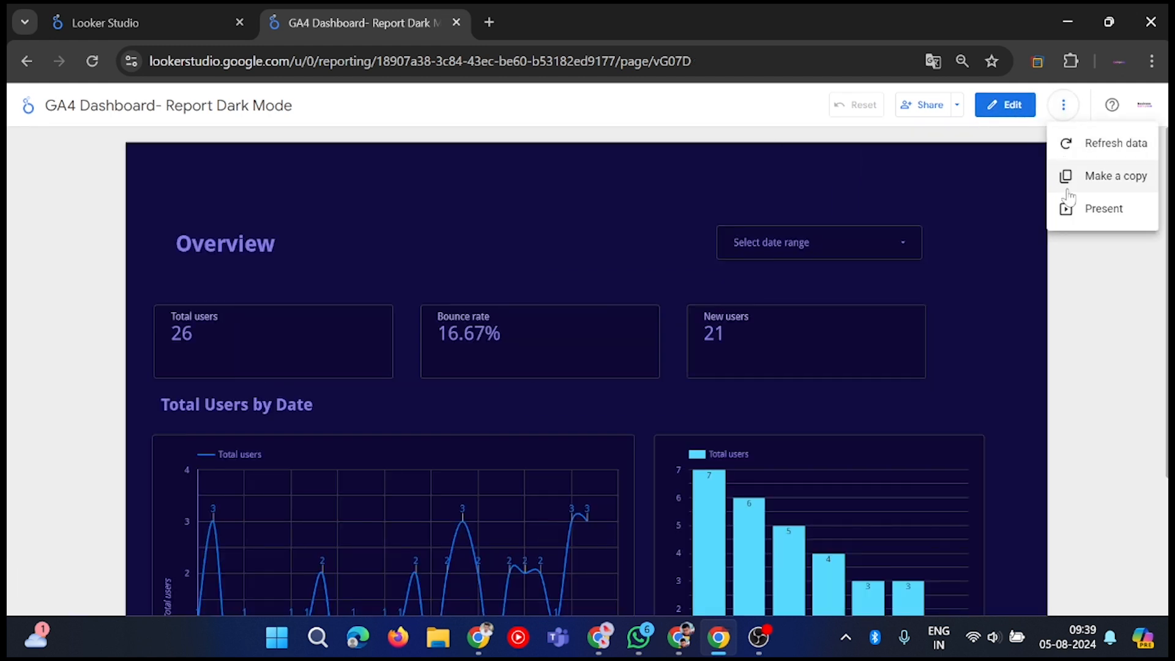
click(1066, 206)
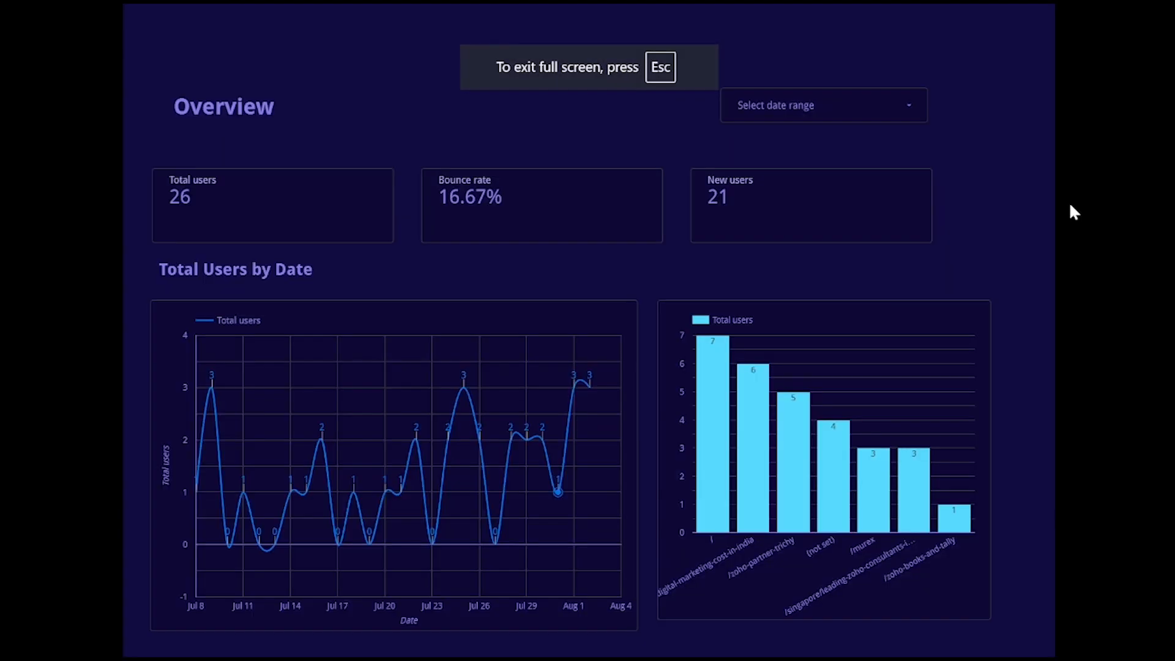
Set the report's date range control to Last year and apply it.
click(872, 104)
click(890, 113)
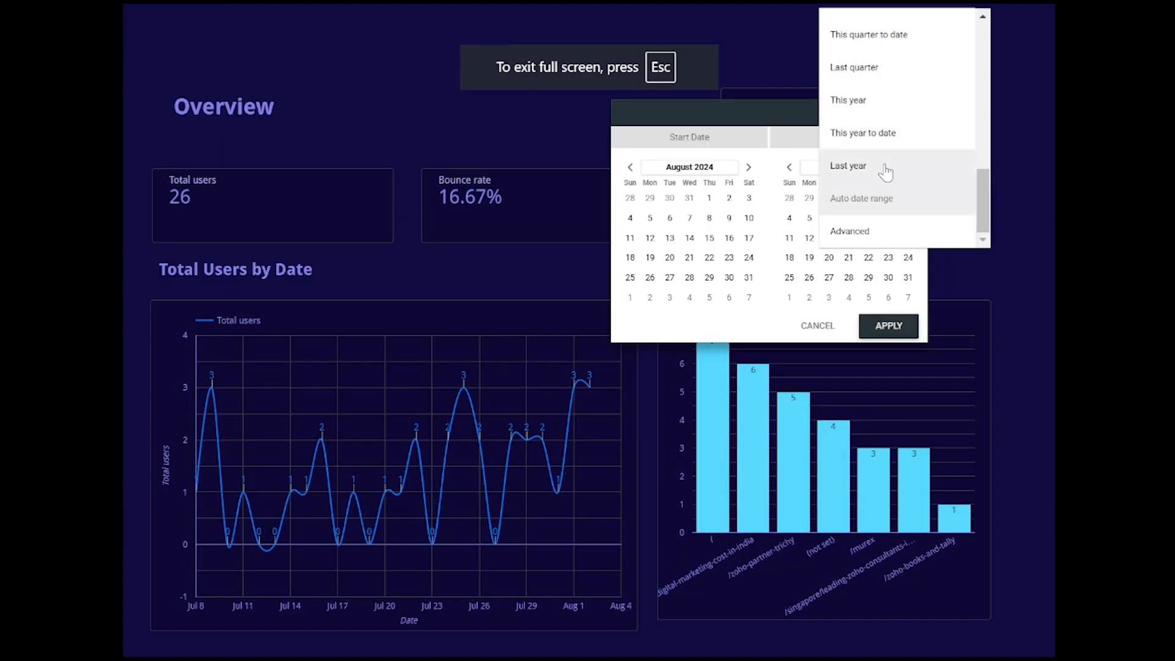
click(884, 168)
click(878, 321)
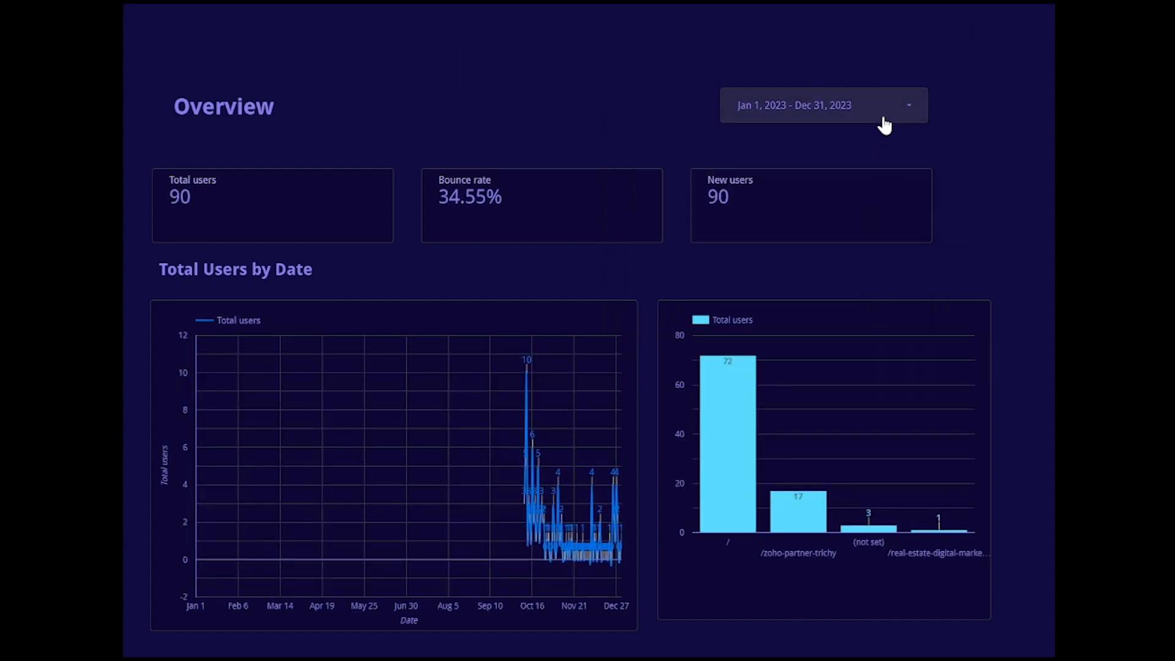
click(884, 118)
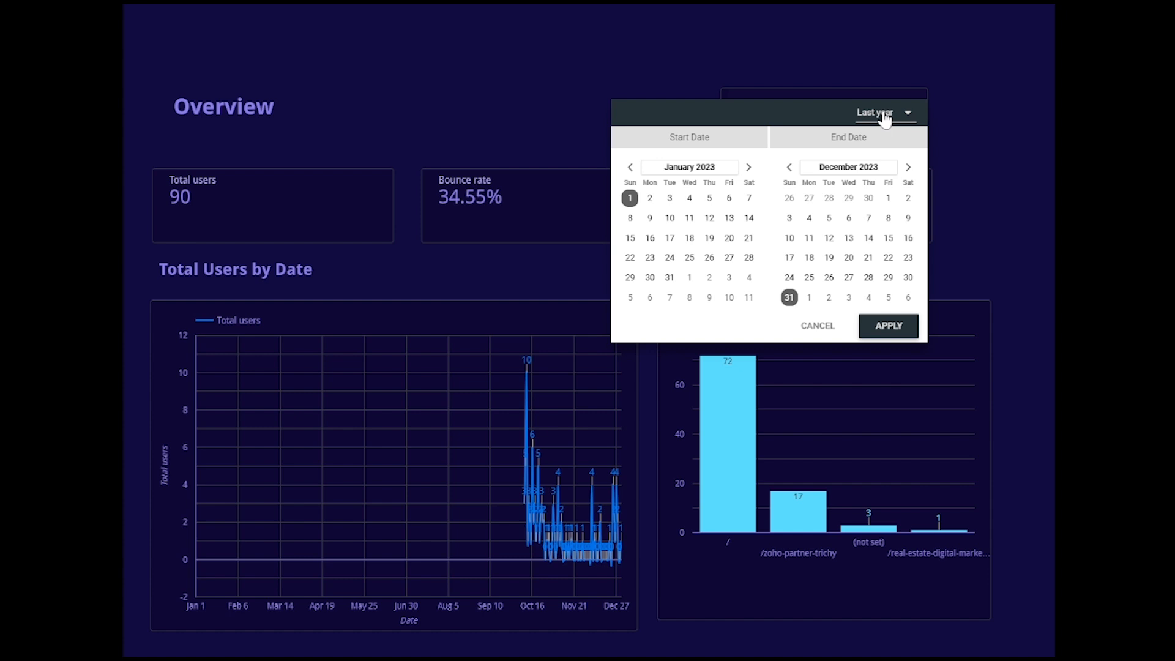
click(884, 118)
scroll(931, 118, up, 3)
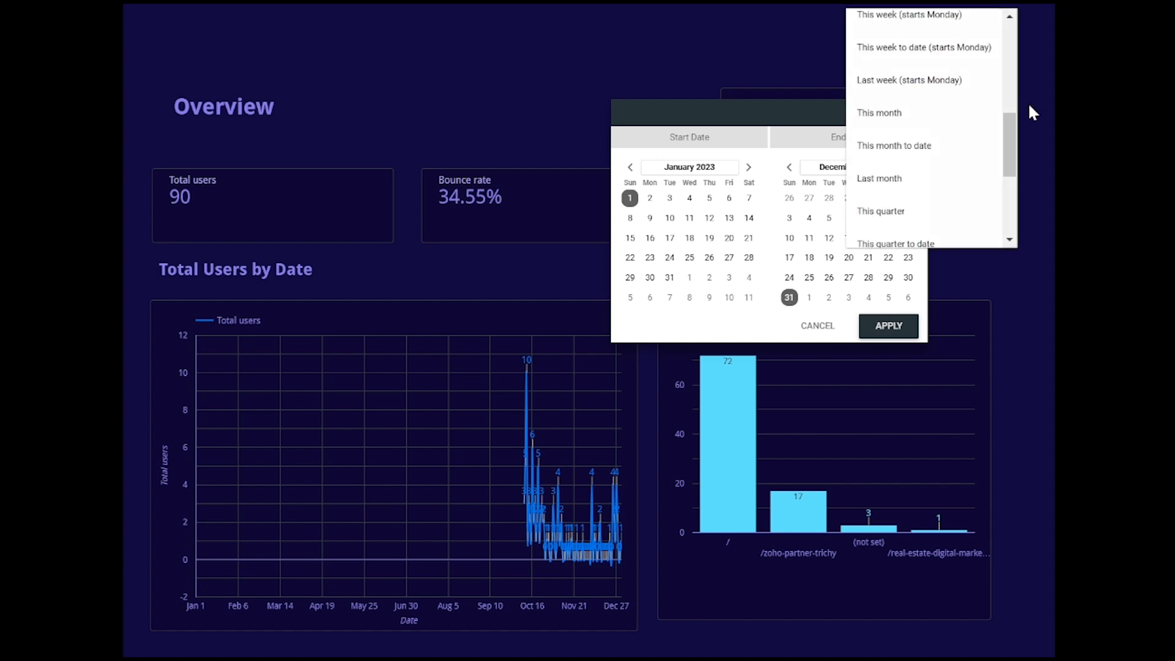
click(1030, 109)
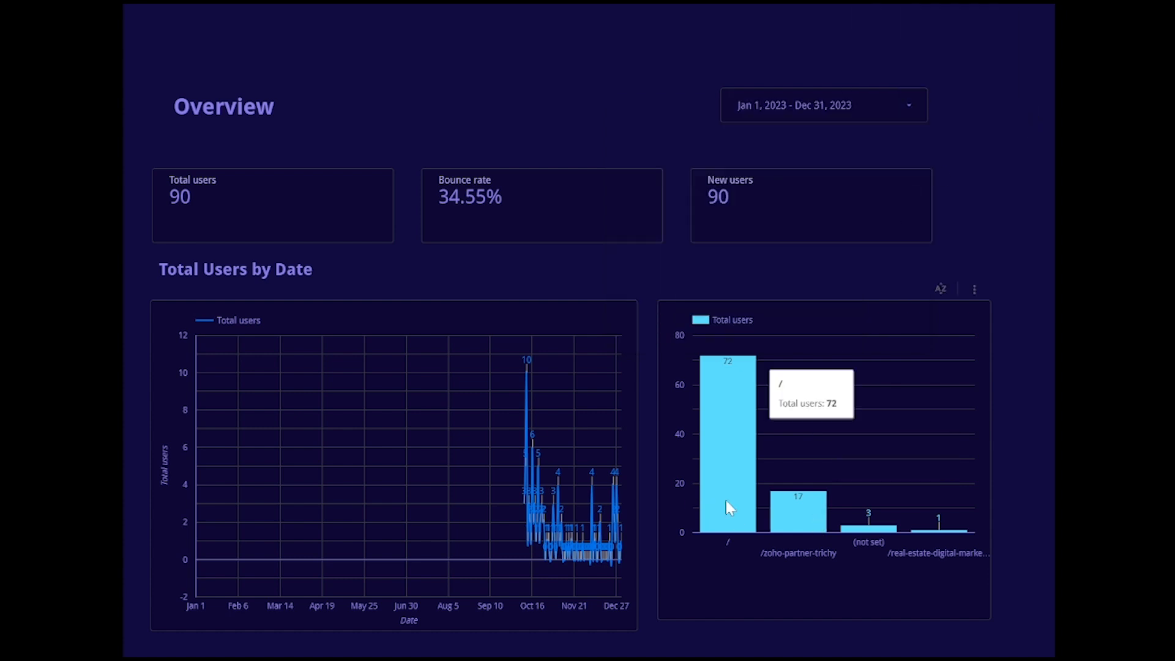
Exit the full-screen presentation and return the report to edit mode.
click(905, 112)
key(Escape)
click(1002, 110)
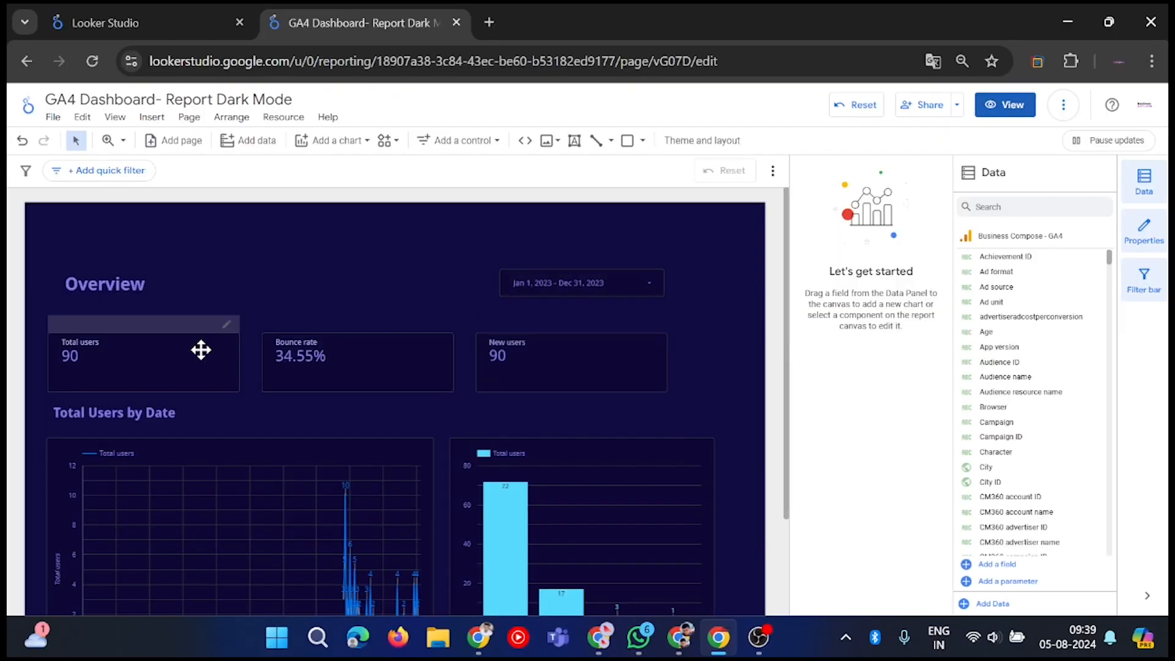
Set the comparison date range of the Total users, Bounce rate and New users scorecards to Previous period.
click(201, 351)
shift+click(276, 349)
shift+click(533, 352)
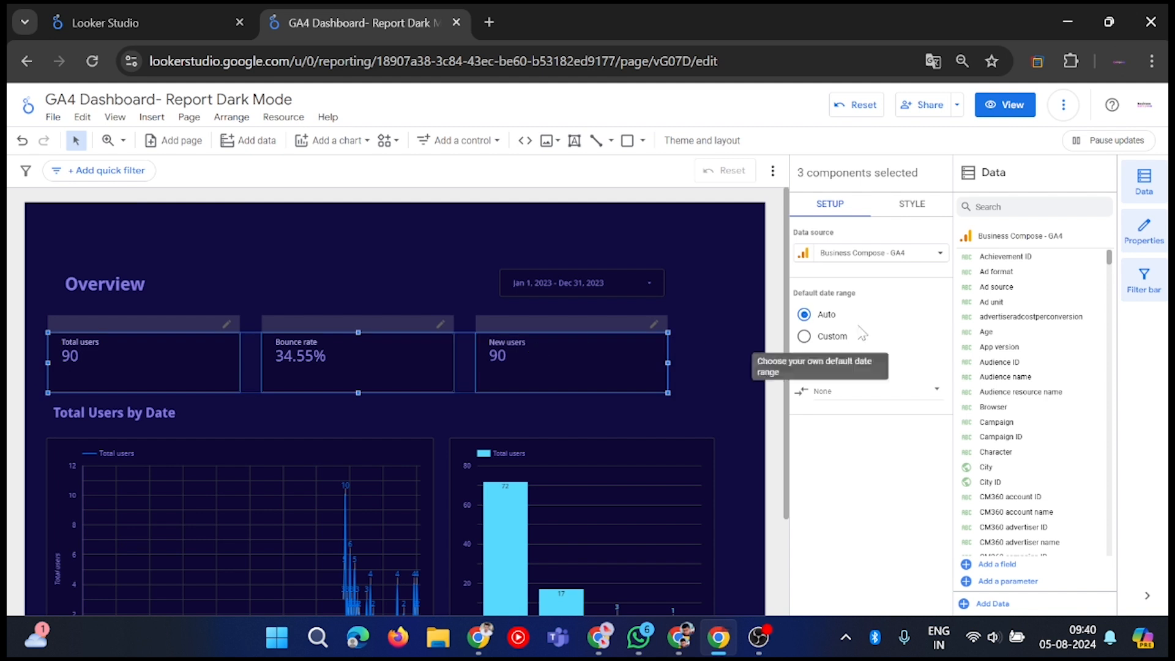
click(847, 392)
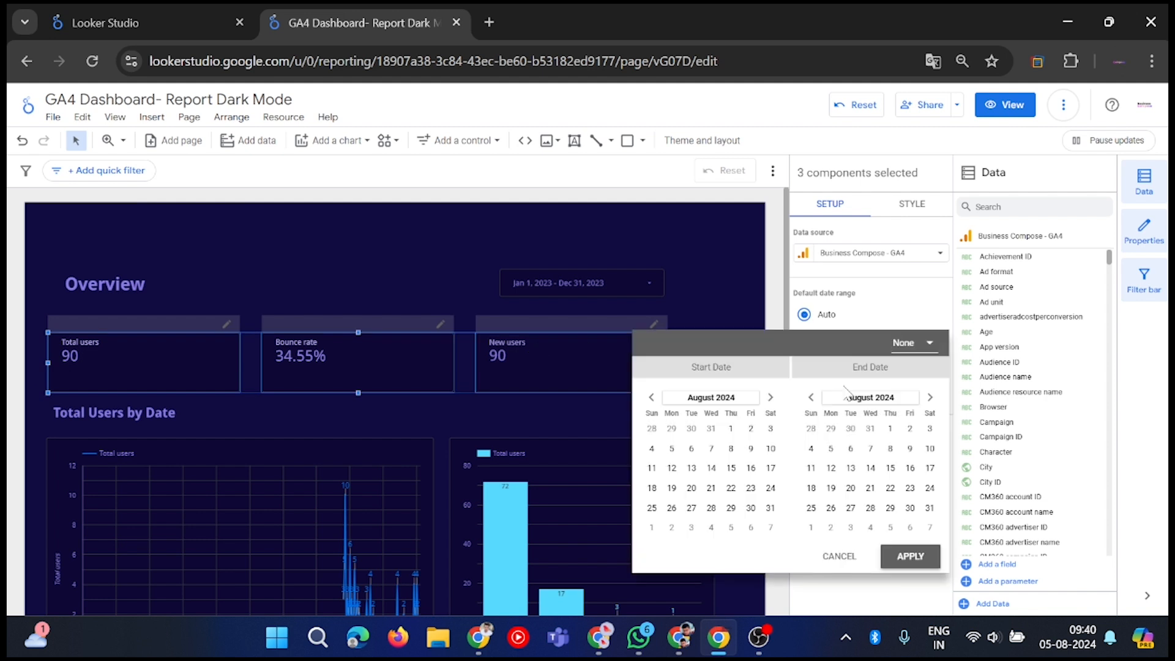
click(915, 357)
click(916, 278)
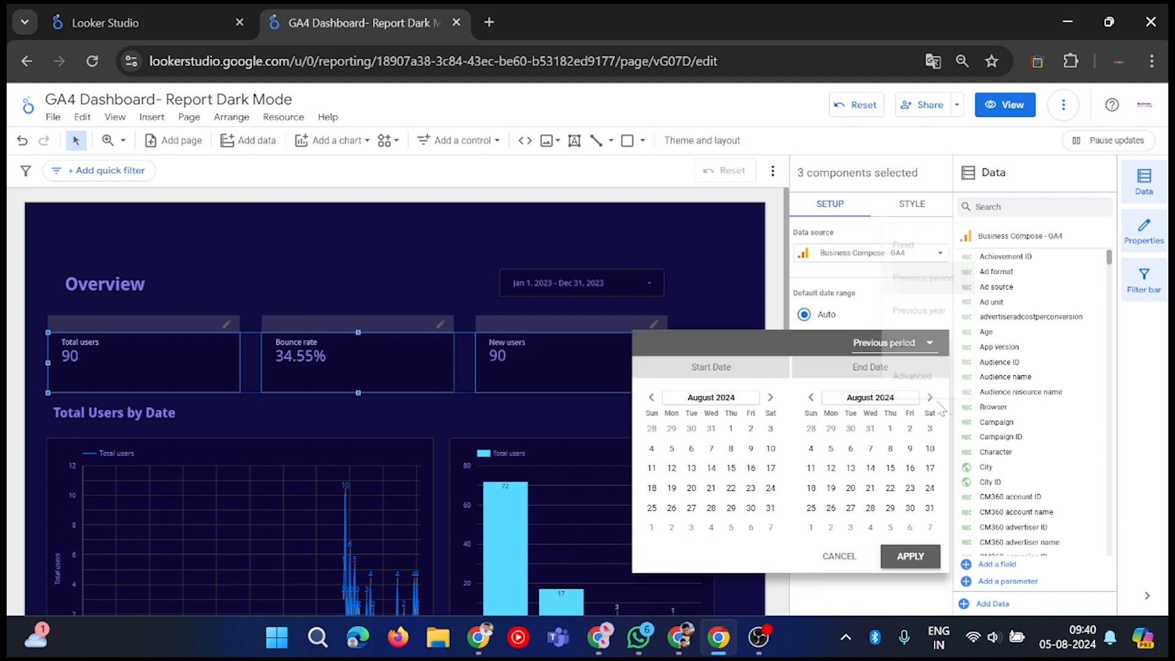
click(910, 556)
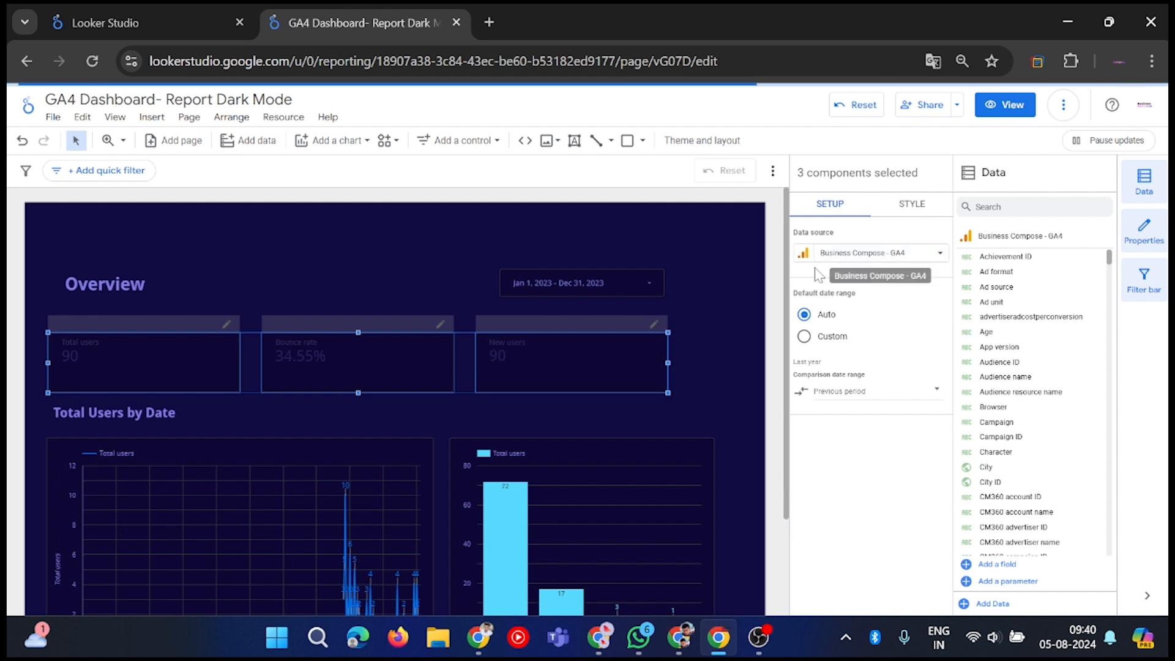
click(737, 278)
Enable drill down for the Total Users by Date time series chart.
scroll(738, 278, down, 2)
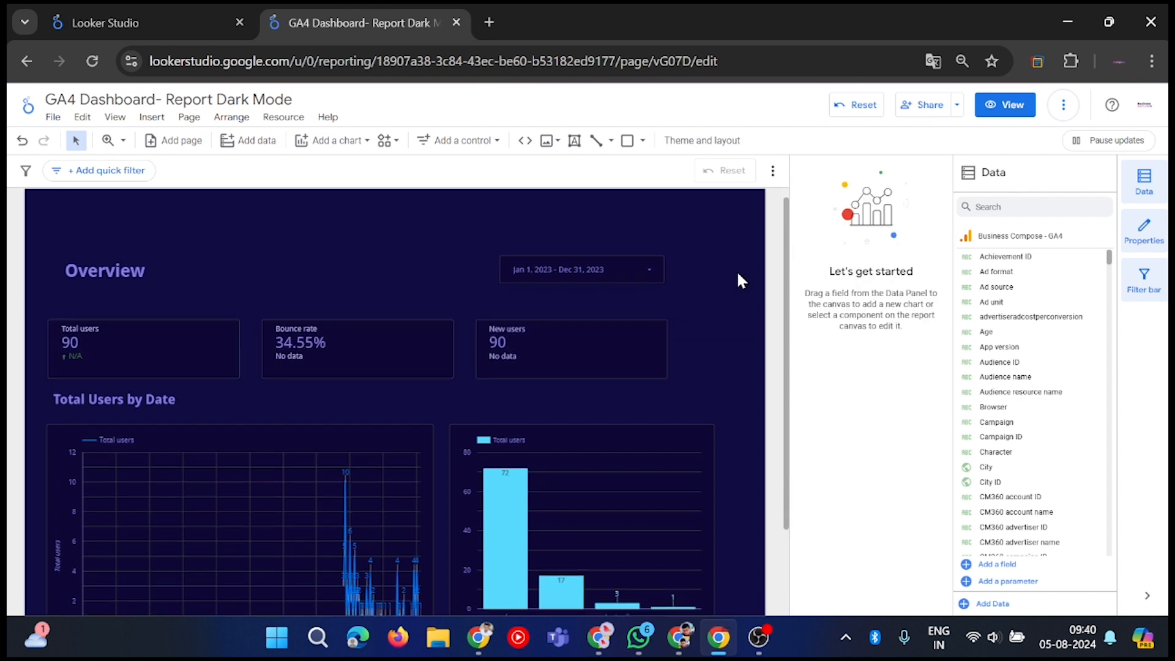
click(407, 359)
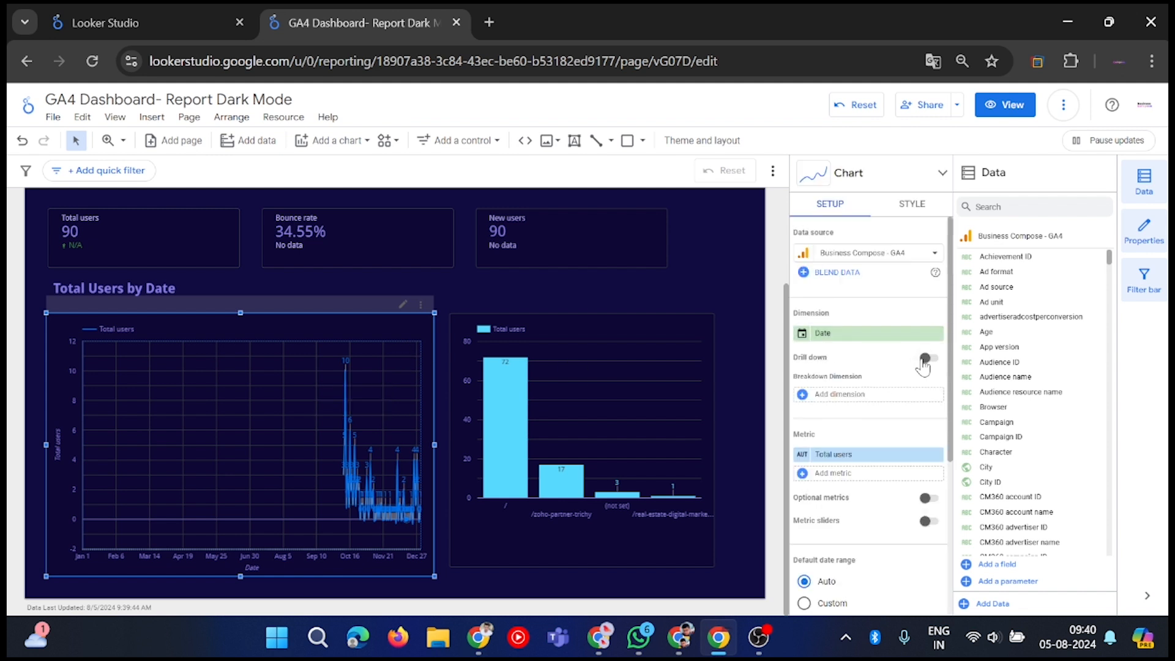
click(924, 361)
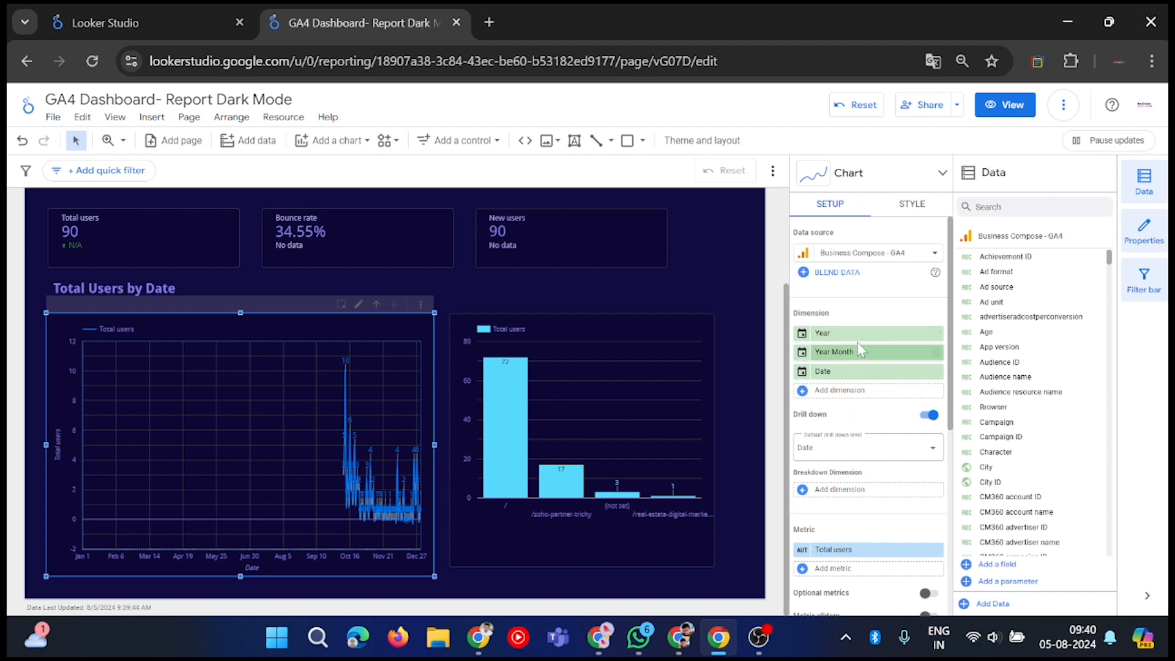
Present the updated report in full screen and open the date range control's calendar.
click(991, 108)
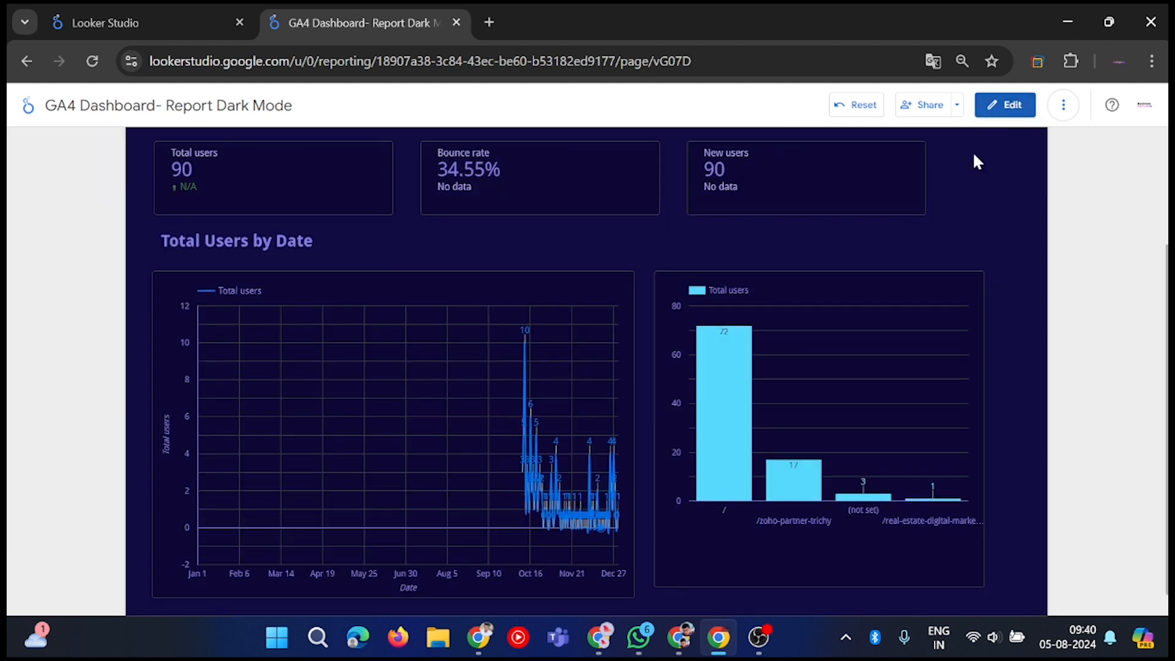
click(1064, 105)
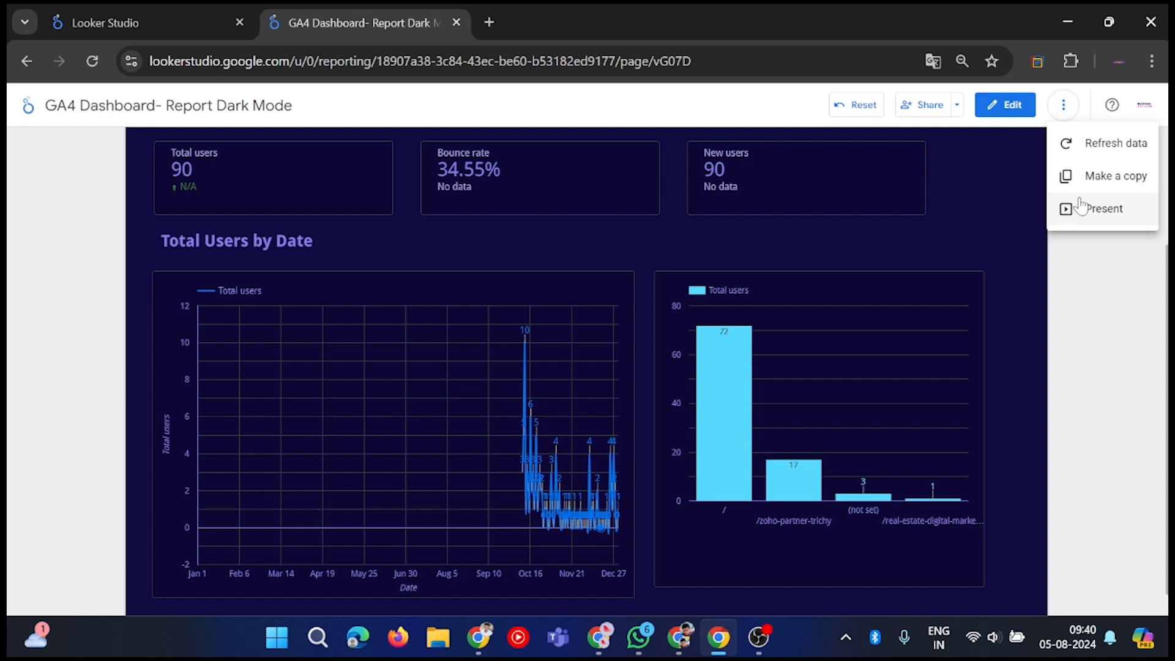
click(1099, 208)
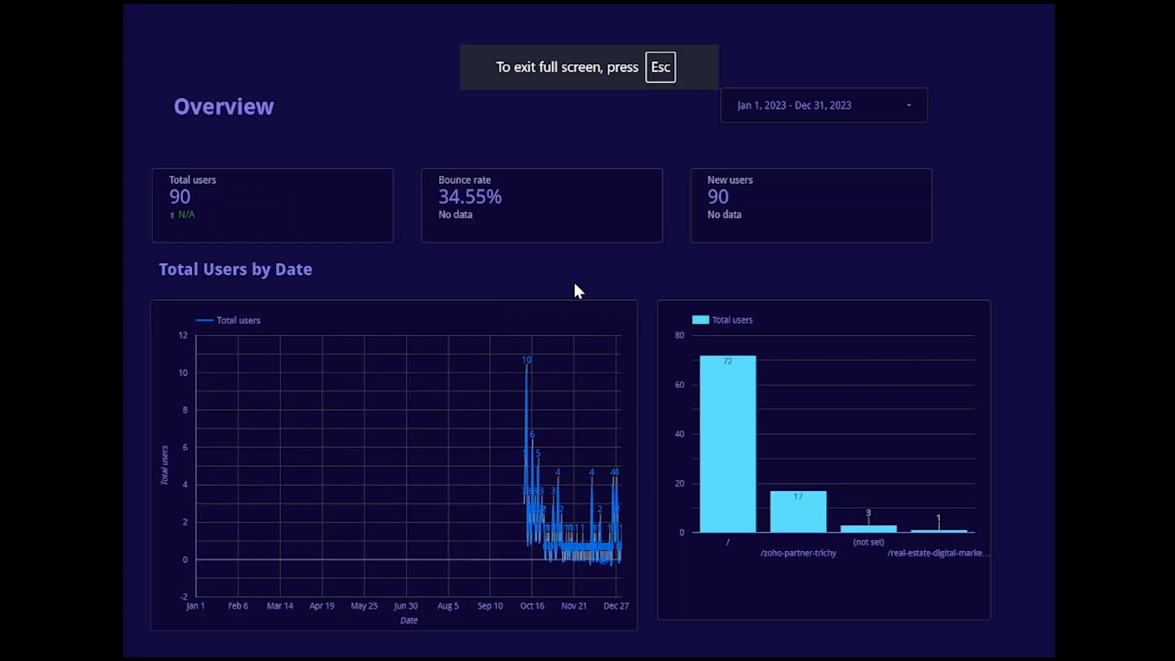
click(772, 117)
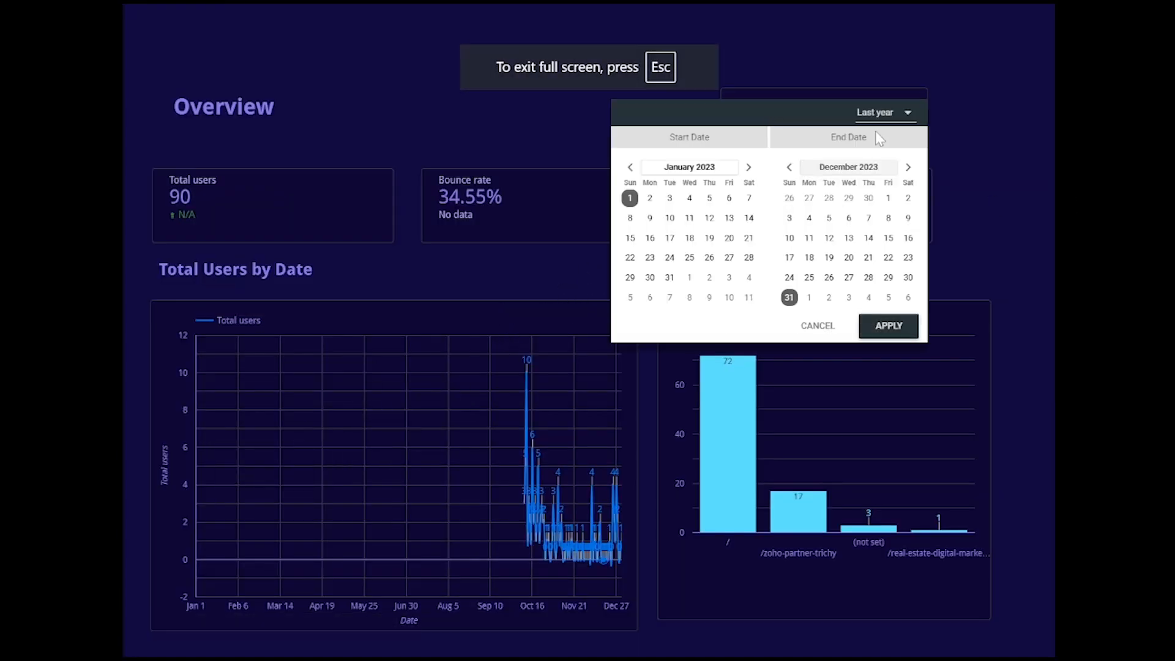